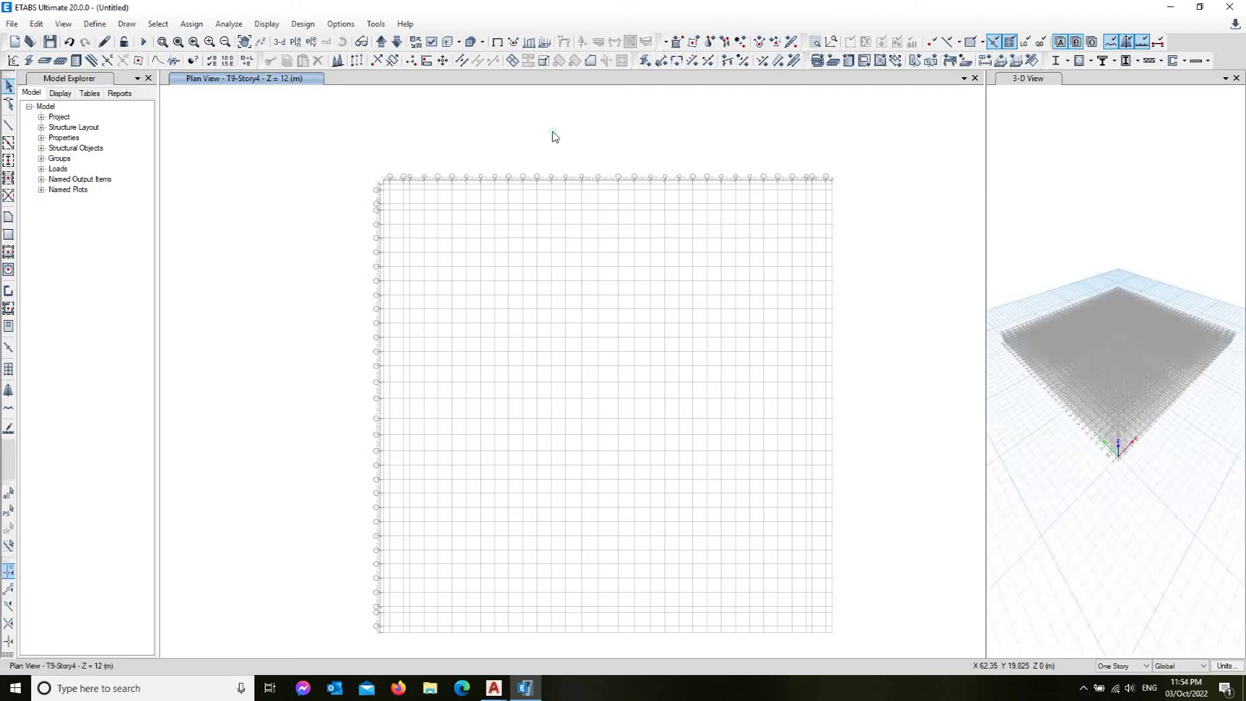
# Step: Make T6-G6 the only visible grid system in the ETABS plan, replacing T7-G7, then switch to AutoCAD
pyautogui.click(569, 178)
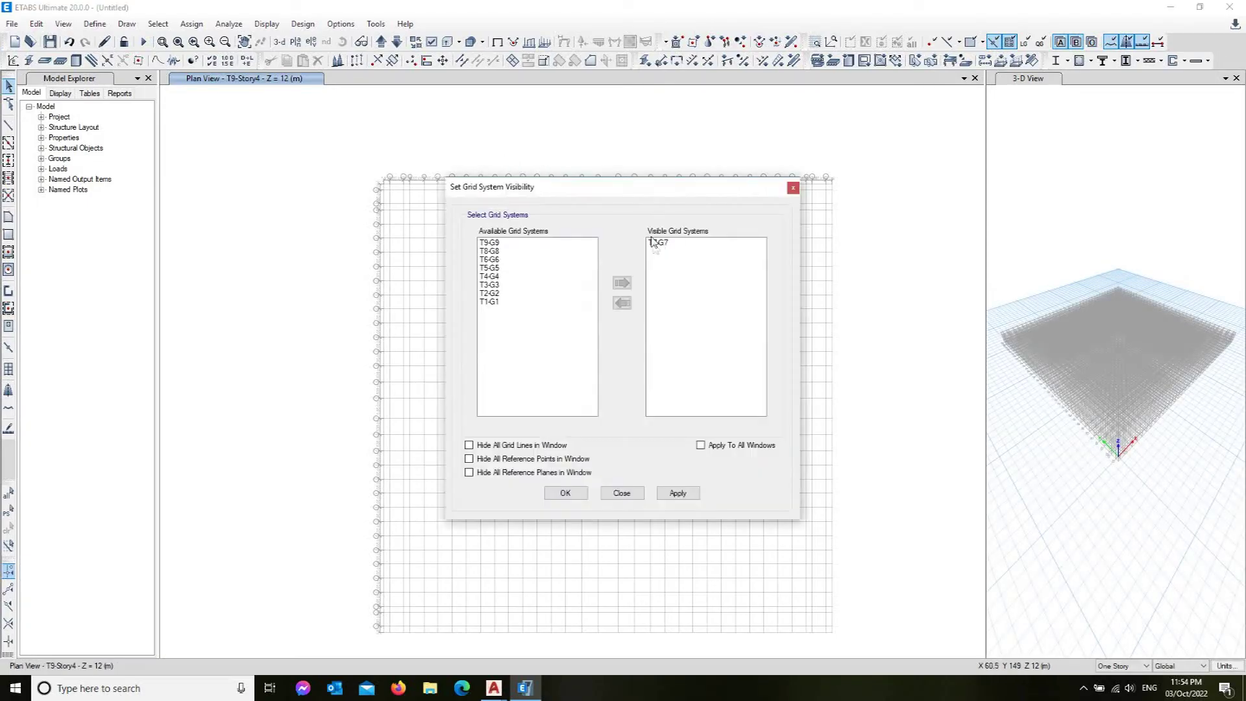
pyautogui.click(622, 303)
pyautogui.click(623, 283)
pyautogui.click(577, 493)
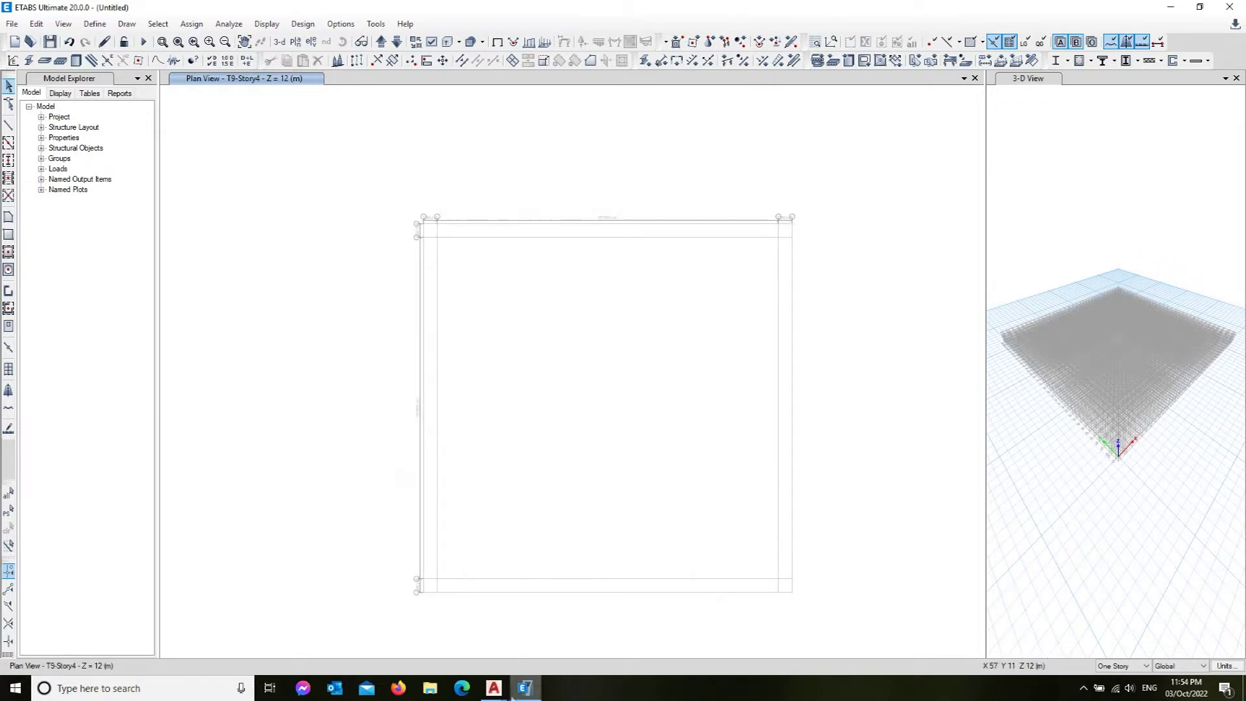
pyautogui.moveTo(493, 688)
pyautogui.click(422, 633)
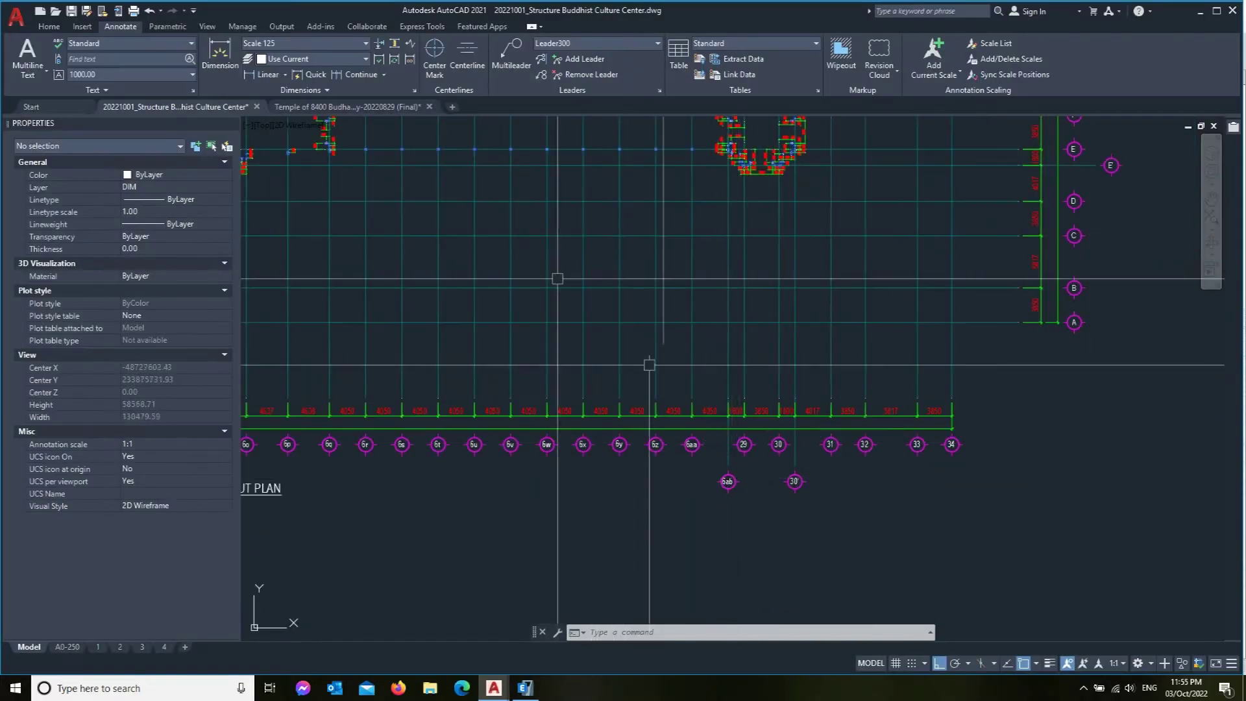
# Step: Switch to the Temple of 8400 Budha 9 Gallery drawing and frame the gallery plan
pyautogui.hotkey('ctrl', 'Tab')
pyautogui.scroll(-5, 798, 374)
pyautogui.scroll(3, 798, 374)
pyautogui.scroll(3, 870, 415)
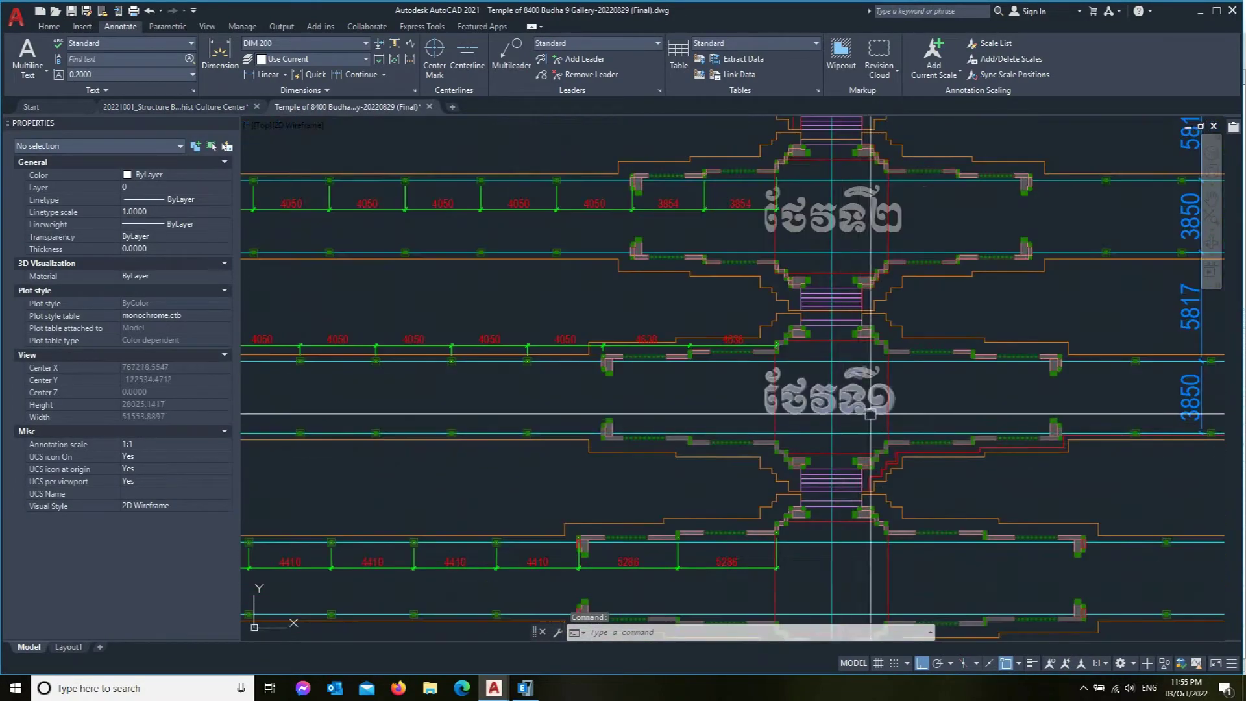
pyautogui.moveTo(871, 414); pyautogui.dragTo(851, 400, button='middle')
# Step: Move the Khmer gallery label down onto the lower gallery row with MOVE
pyautogui.write('m')
pyautogui.press('Return')
pyautogui.click(836, 391)
pyautogui.press('Return')
pyautogui.scroll(-3, 870, 422)
pyautogui.scroll(3, 896, 455)
pyautogui.moveTo(1065, 435); pyautogui.dragTo(905, 429, button='middle')
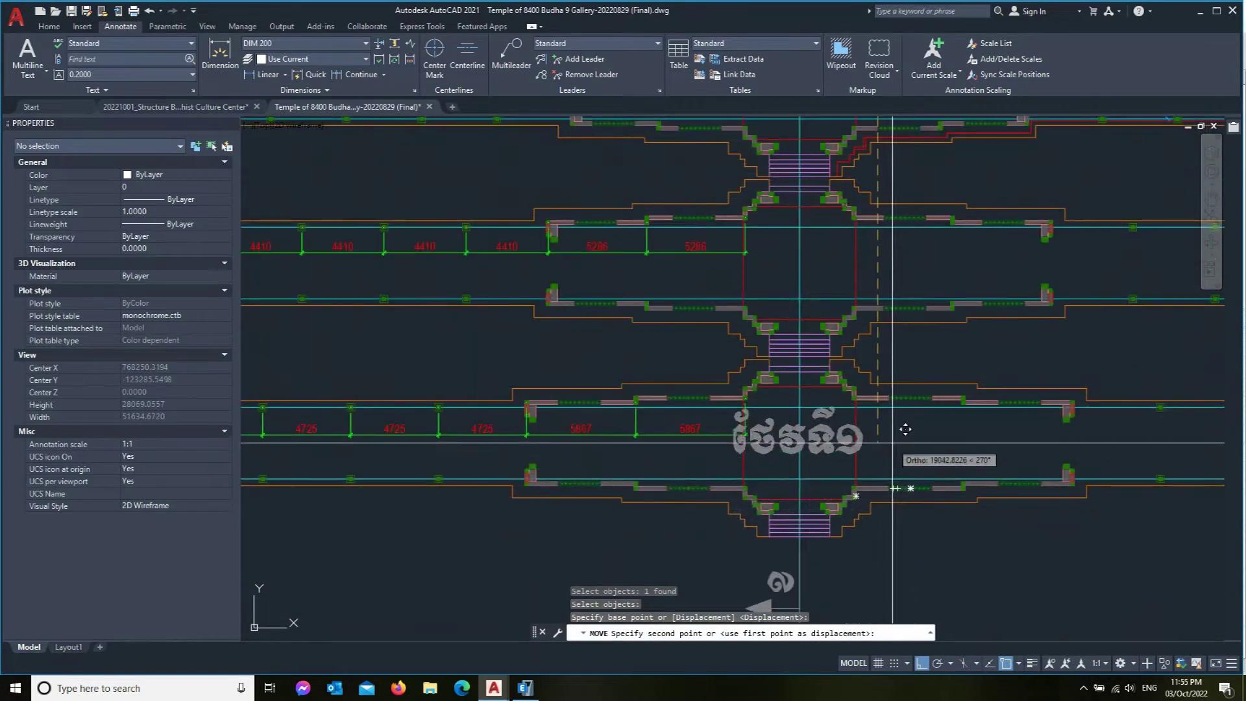
pyautogui.click(906, 430)
# Step: Open the moved label's text to check it, cancelling an accidental polyline edit
pyautogui.doubleClick(802, 440)
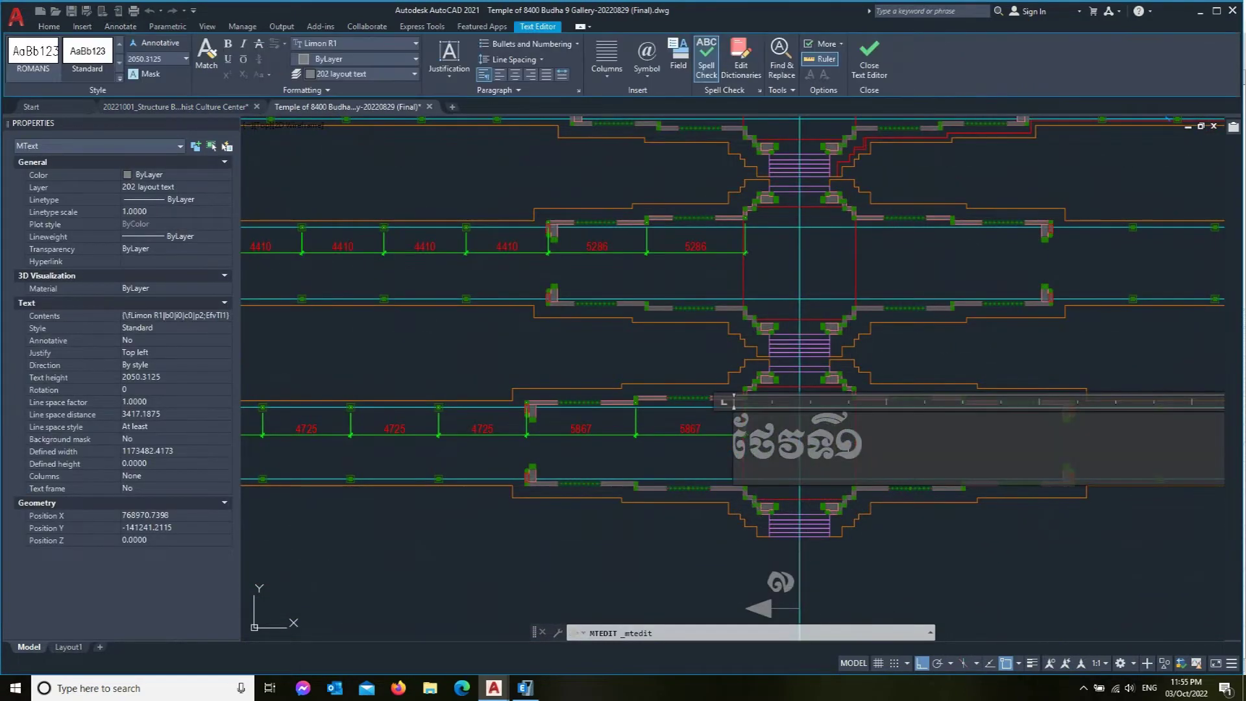
pyautogui.click(894, 370)
pyautogui.doubleClick(792, 441)
pyautogui.press('Escape')
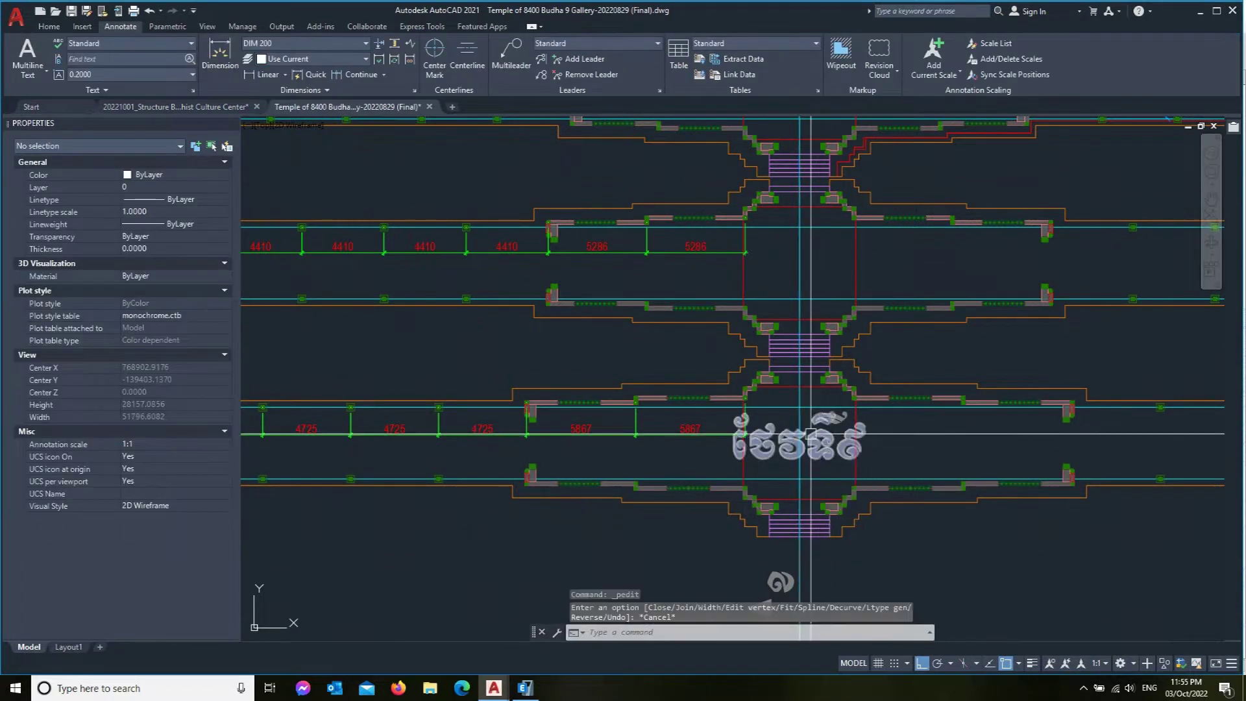
# Step: Narrow the Khmer label's text box width in the text editor
pyautogui.doubleClick(795, 441)
pyautogui.scroll(-3, 649, 468)
pyautogui.scroll(-3, 584, 474)
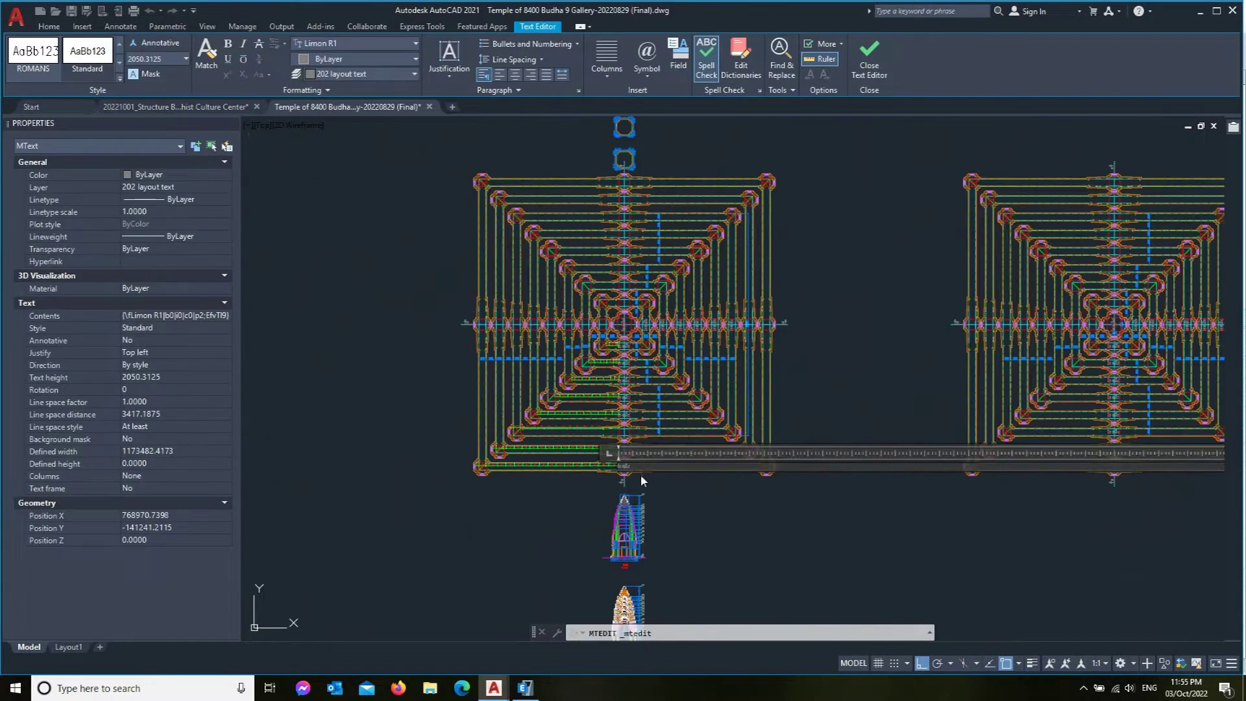
pyautogui.scroll(-3, 557, 481)
pyautogui.scroll(-4, 563, 478)
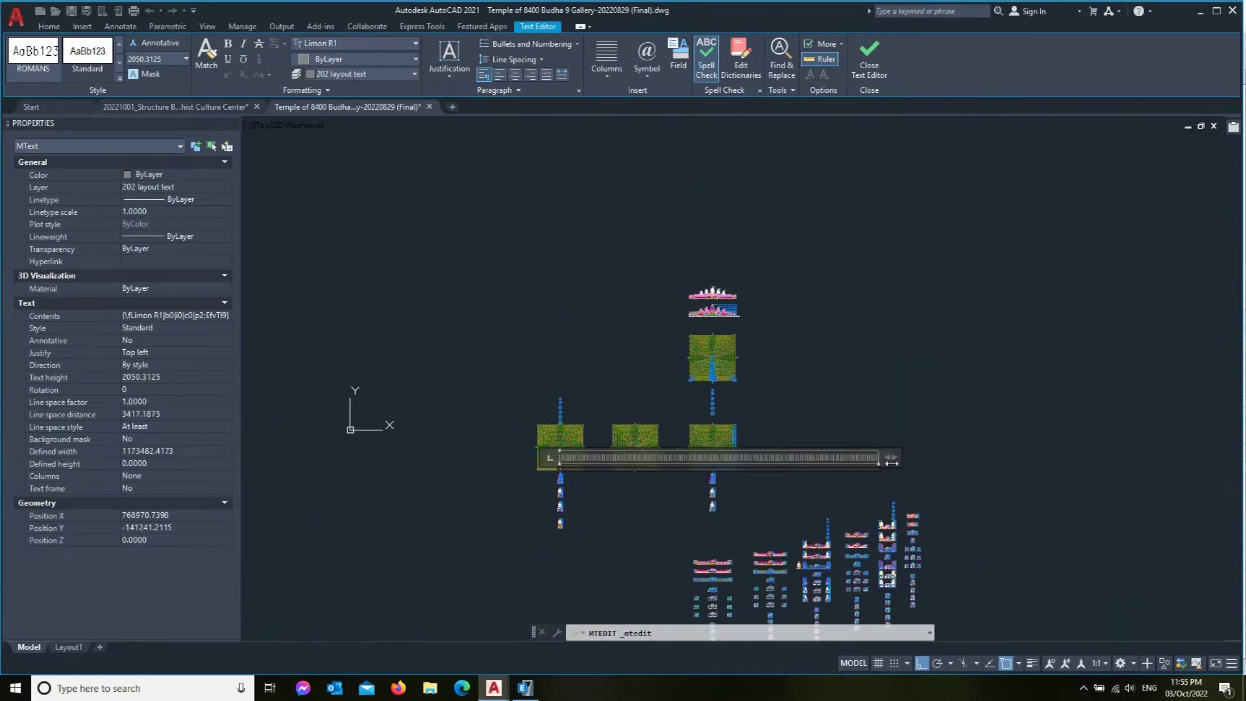
pyautogui.moveTo(892, 462); pyautogui.dragTo(582, 460)
pyautogui.scroll(10, 565, 467)
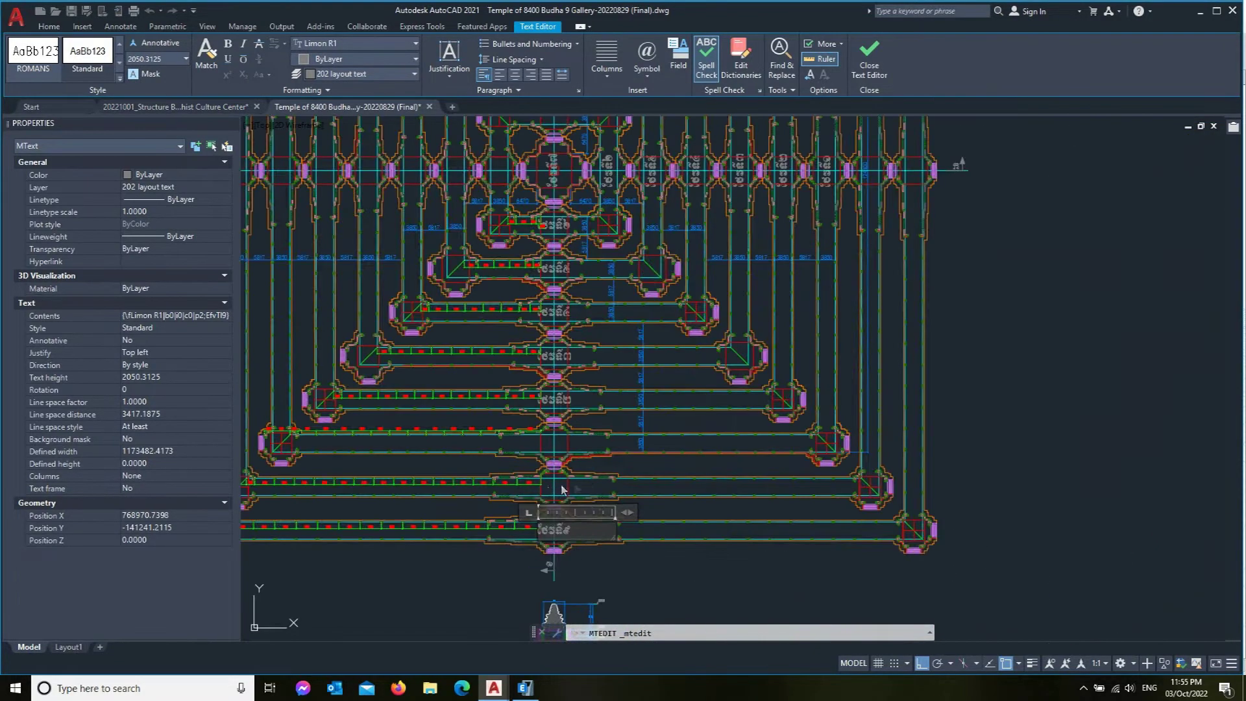
pyautogui.moveTo(730, 485); pyautogui.dragTo(614, 485)
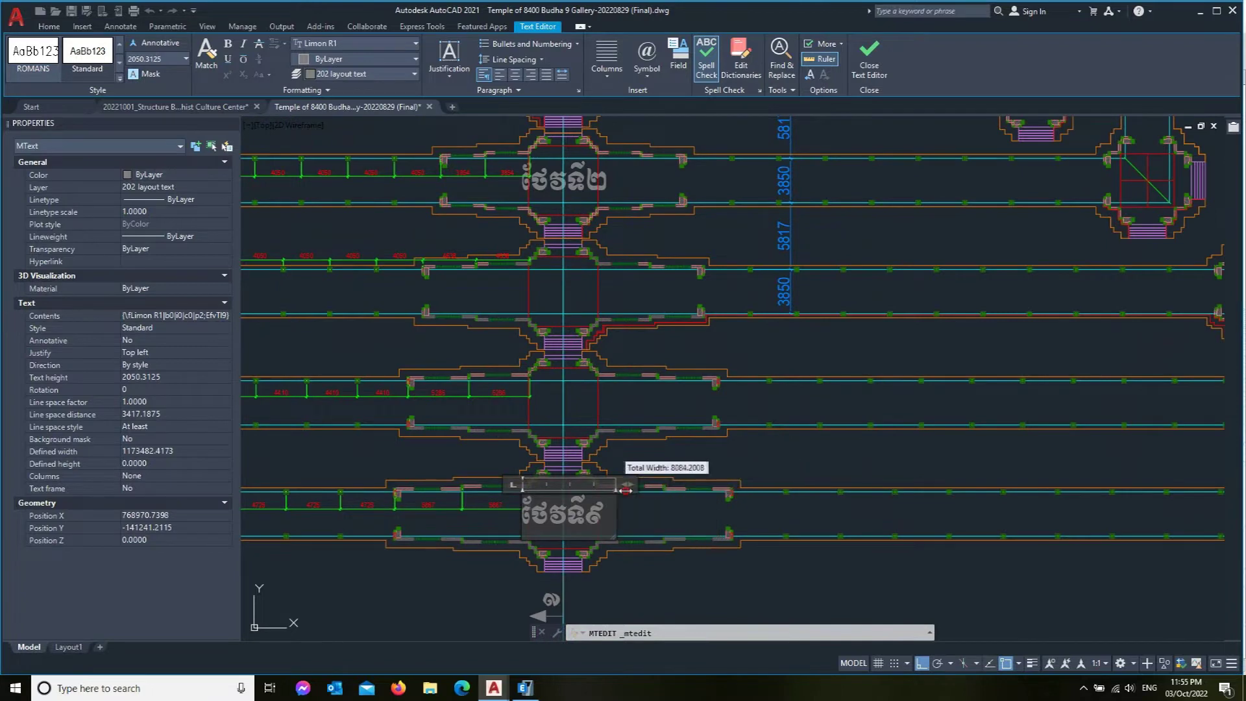
pyautogui.scroll(4, 627, 515)
pyautogui.click(627, 515)
# Step: Copy the label one gallery row up and change its last digit to ៨
pyautogui.write('co')
pyautogui.press('Return')
pyautogui.click(480, 520)
pyautogui.press('Return')
pyautogui.click(624, 516)
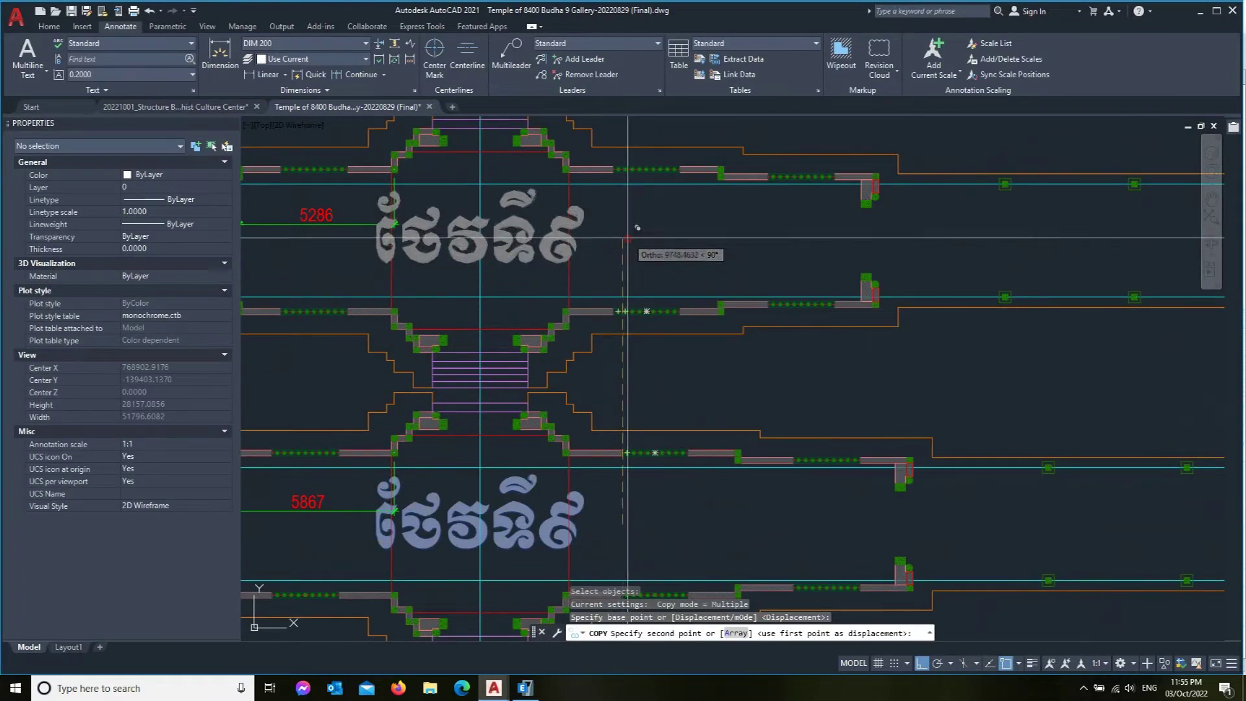
pyautogui.click(624, 254)
pyautogui.press('Return')
pyautogui.doubleClick(579, 238)
pyautogui.press('BackSpace')
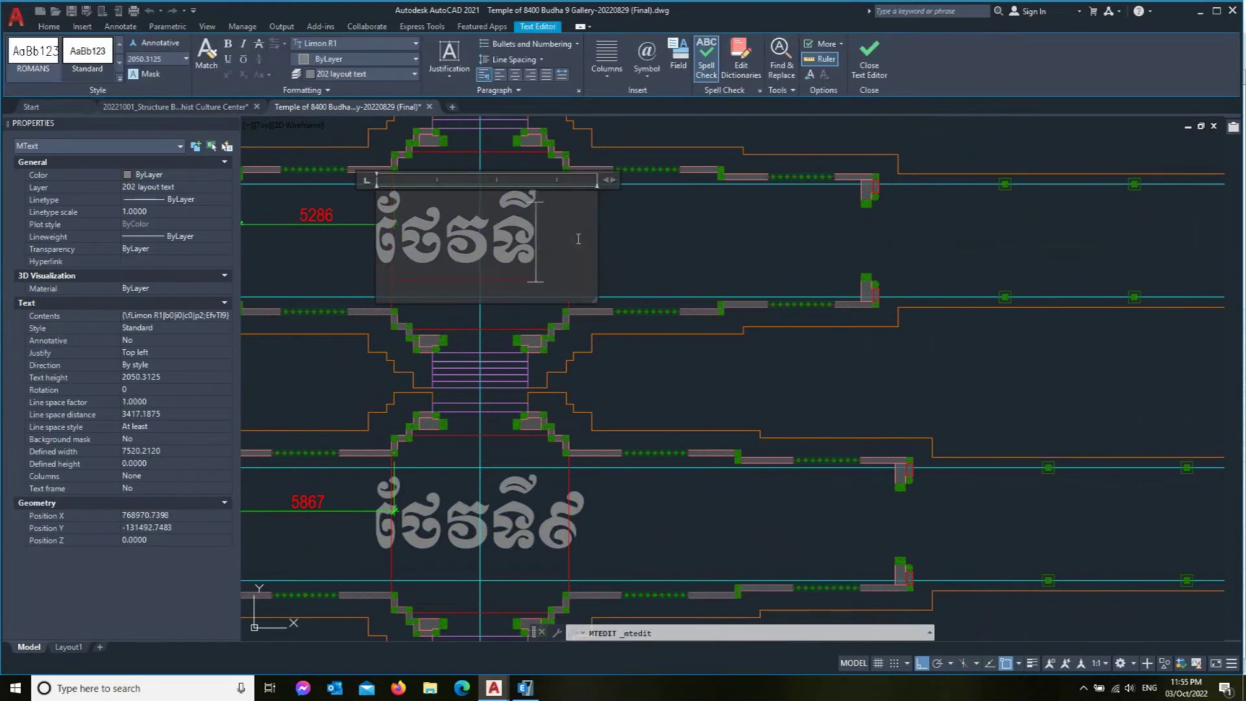
pyautogui.write('៨')
pyautogui.click(639, 312)
# Step: Copy the label another row higher and renumber that copy to end in ៧
pyautogui.scroll(-3, 643, 318)
pyautogui.scroll(-2, 663, 342)
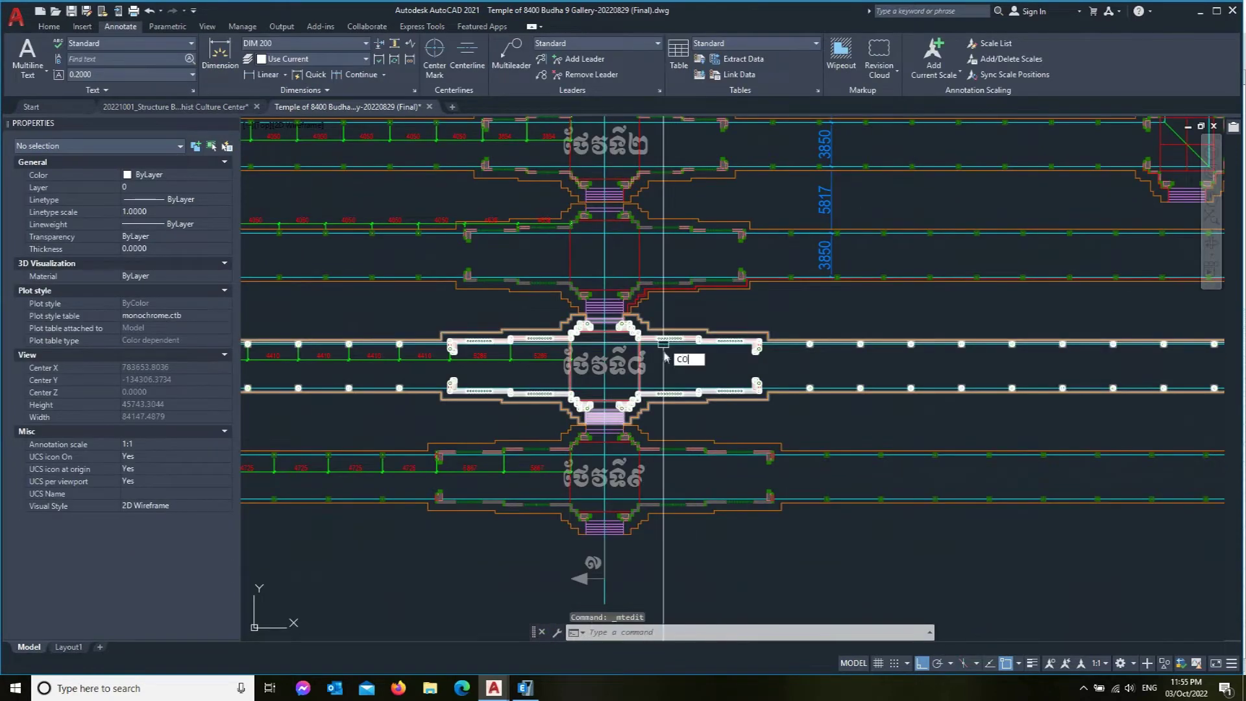
pyautogui.press('Return')
pyautogui.scroll(2, 663, 351)
pyautogui.click(663, 375)
pyautogui.click(664, 196)
pyautogui.press('Escape')
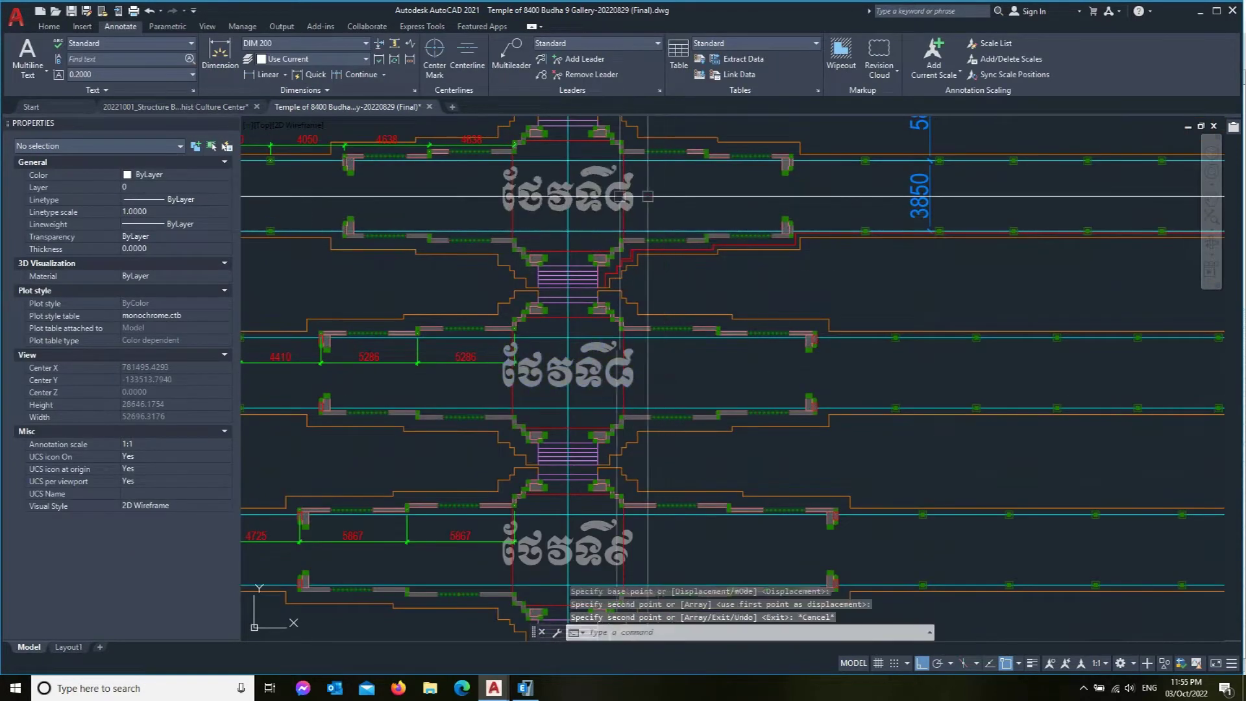
pyautogui.scroll(2, 663, 196)
pyautogui.doubleClick(598, 198)
pyautogui.press('BackSpace')
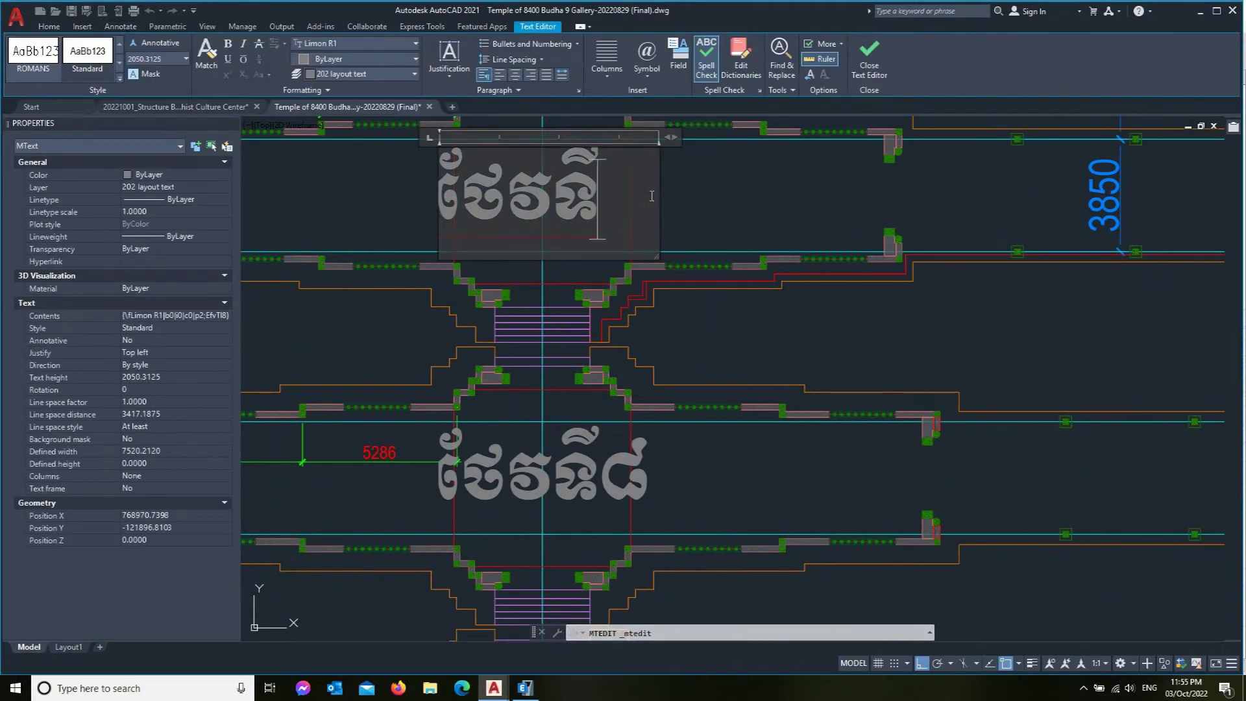
pyautogui.write('៧')
pyautogui.click(675, 305)
# Step: Delete the trailing ២ from the upper label, then erase the leftover upper label
pyautogui.scroll(-3, 675, 305)
pyautogui.scroll(3, 679, 251)
pyautogui.doubleClick(680, 252)
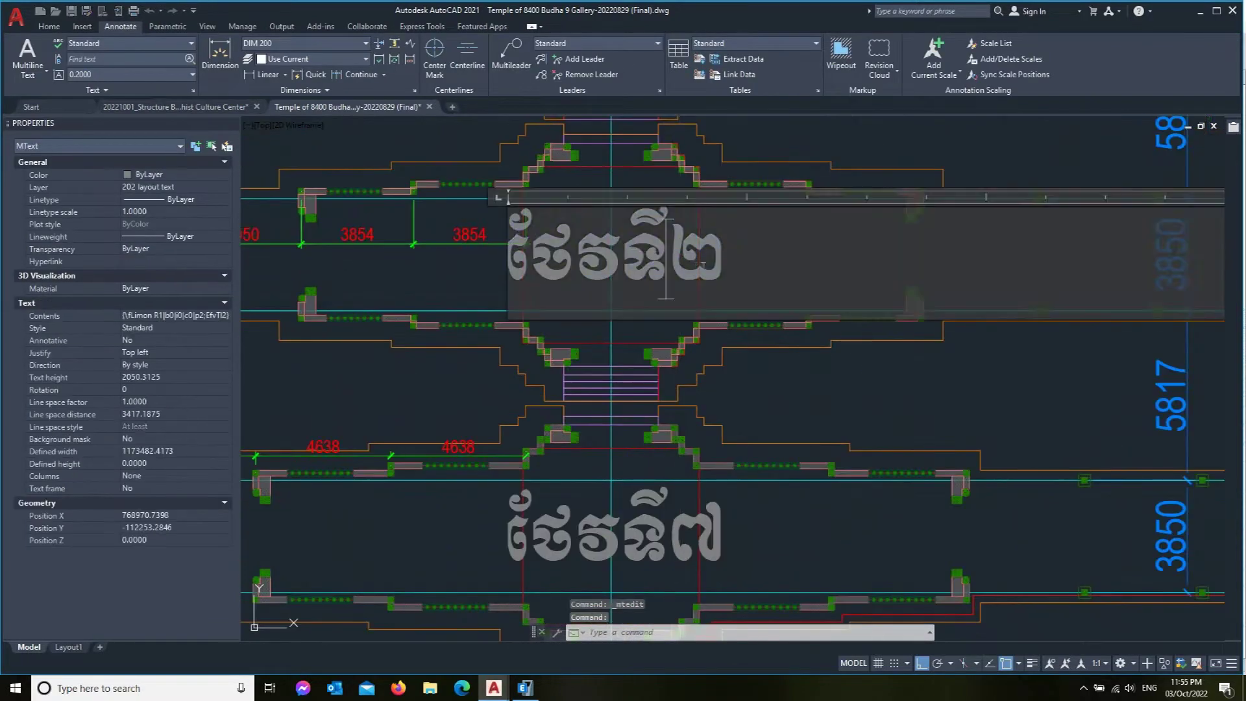
pyautogui.press('BackSpace')
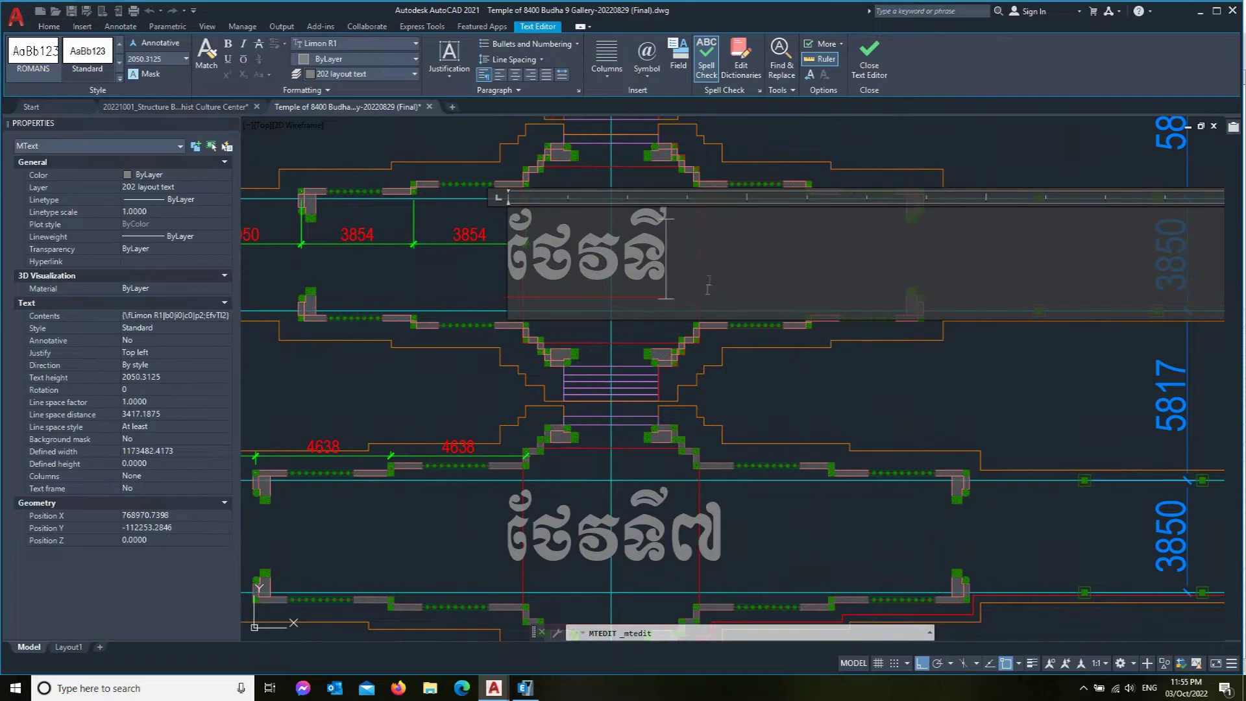
pyautogui.click(686, 298)
pyautogui.write('e')
pyautogui.press('Return')
pyautogui.scroll(-3, 687, 299)
pyautogui.scroll(3, 686, 256)
pyautogui.click(687, 257)
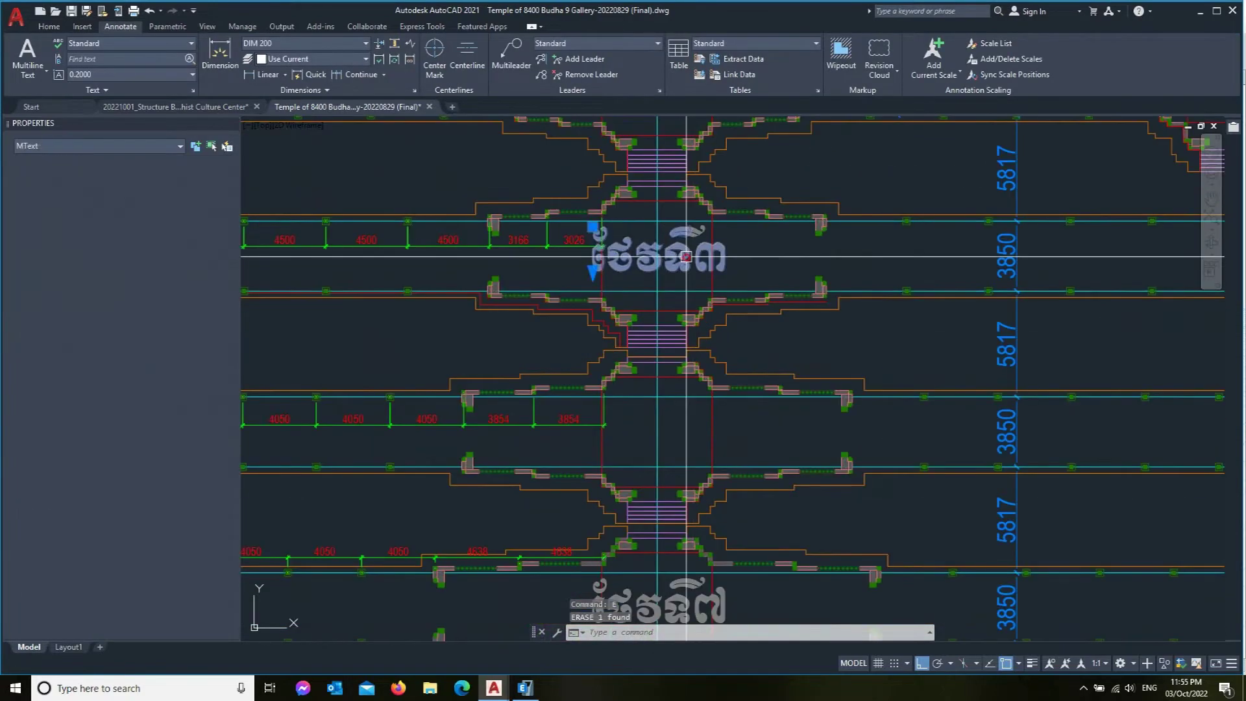
pyautogui.press('Delete')
pyautogui.write('co')
pyautogui.press('Return')
pyautogui.click(723, 602)
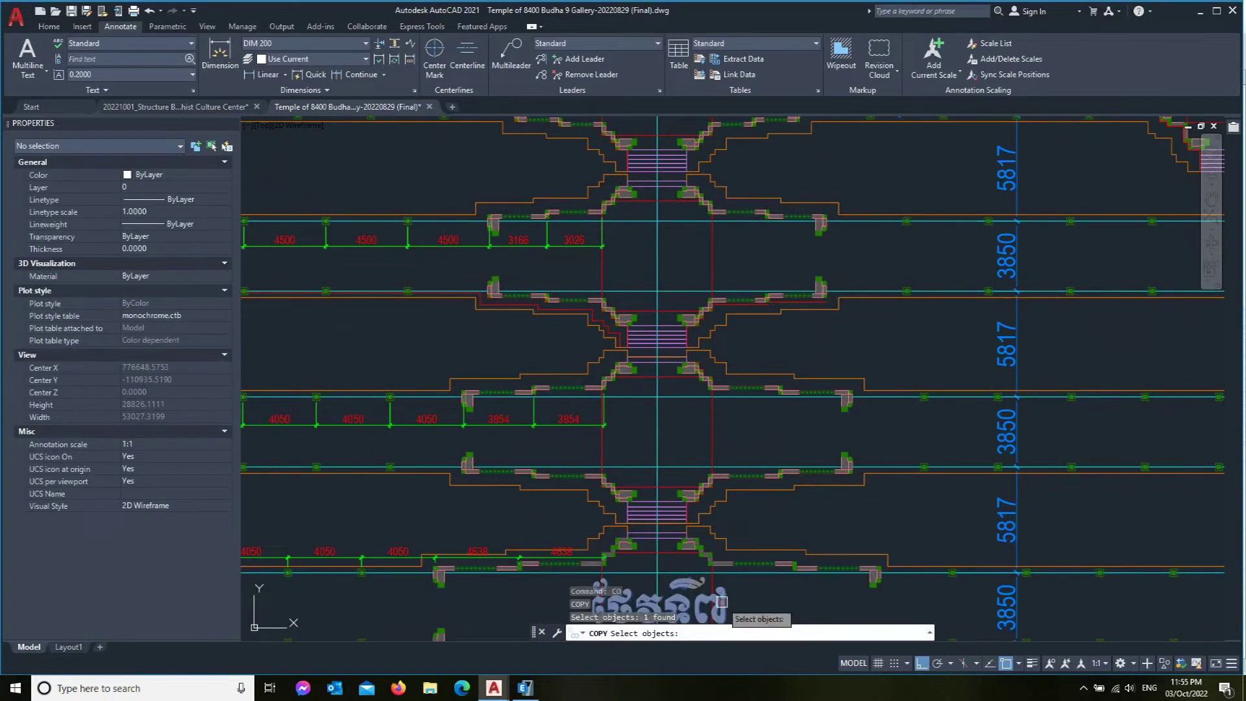
pyautogui.press('Return')
pyautogui.scroll(2, 755, 410)
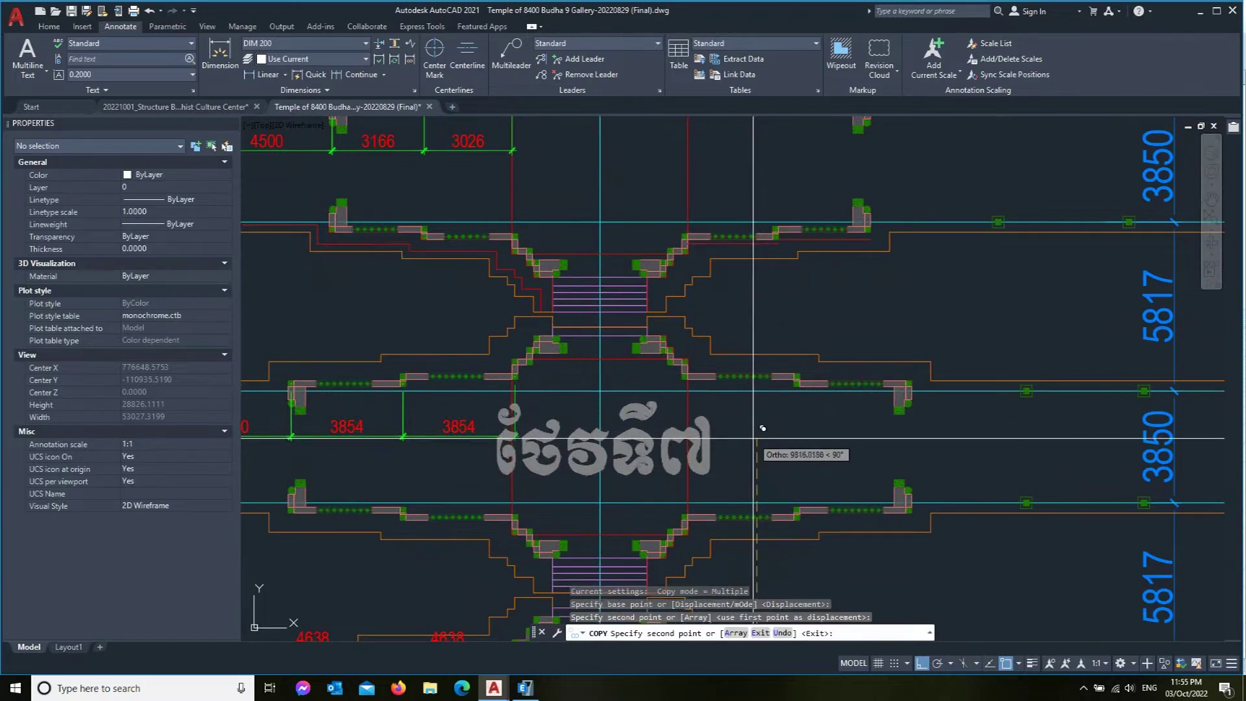
pyautogui.scroll(-3, 759, 234)
pyautogui.scroll(3, 758, 253)
pyautogui.scroll(-1, 758, 230)
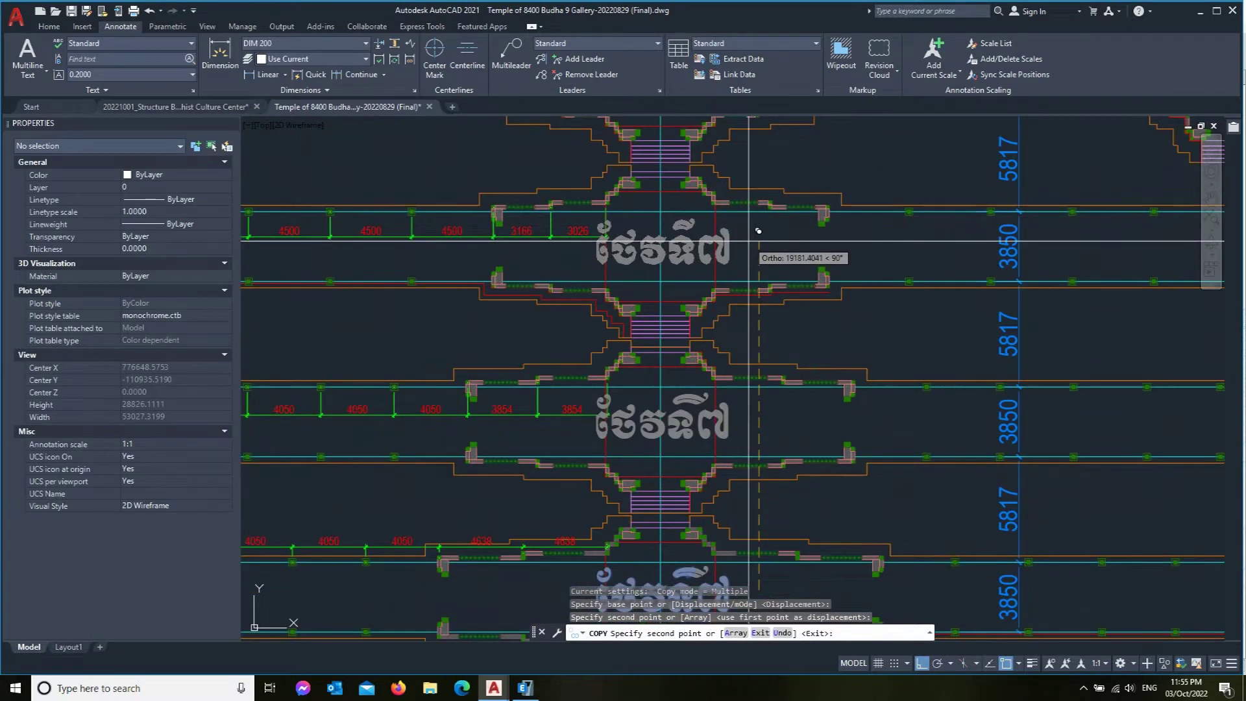
pyautogui.click(758, 230)
pyautogui.press('Return')
pyautogui.doubleClick(662, 419)
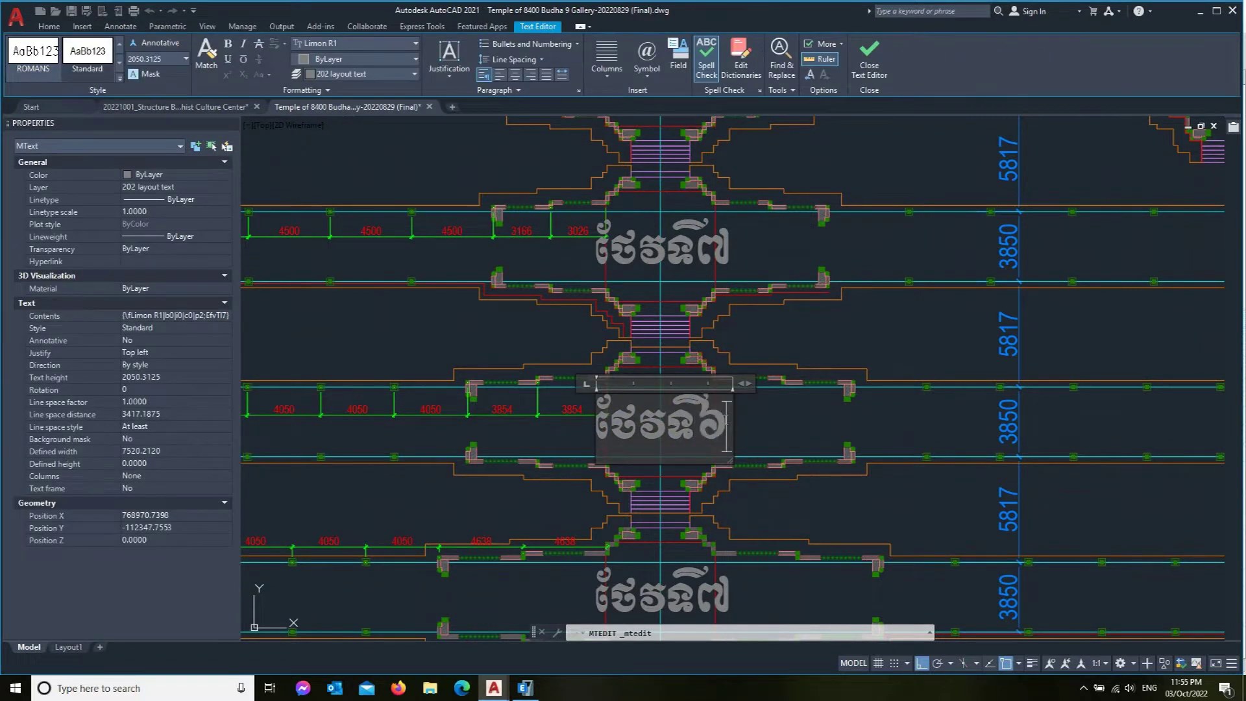
pyautogui.click(773, 440)
pyautogui.doubleClick(676, 246)
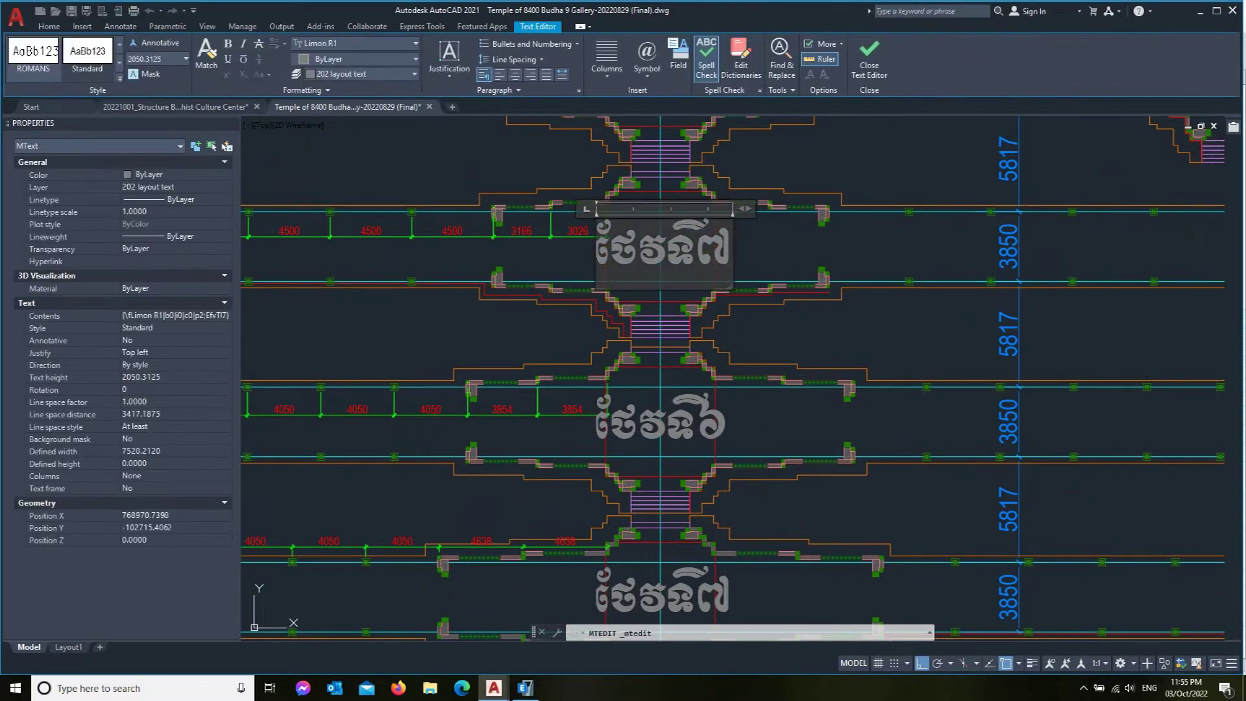
pyautogui.write('៥')
pyautogui.click(757, 273)
pyautogui.scroll(-5, 682, 396)
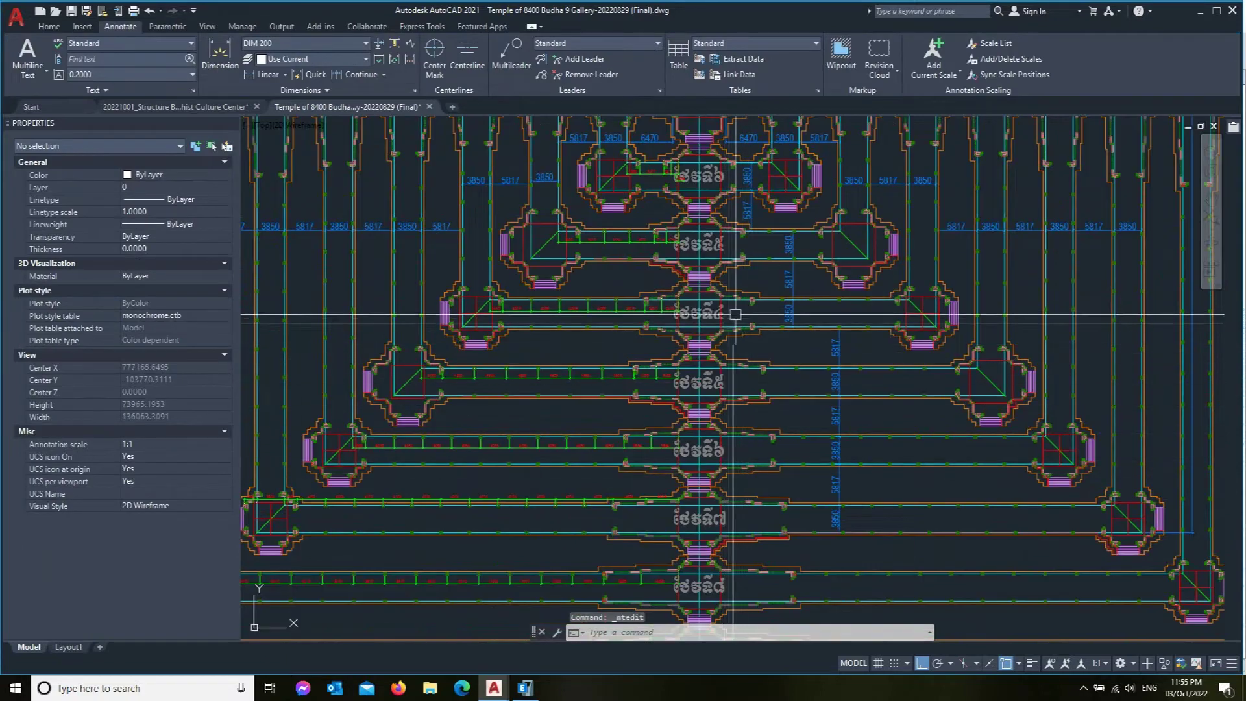
pyautogui.scroll(5, 686, 289)
pyautogui.click(687, 289)
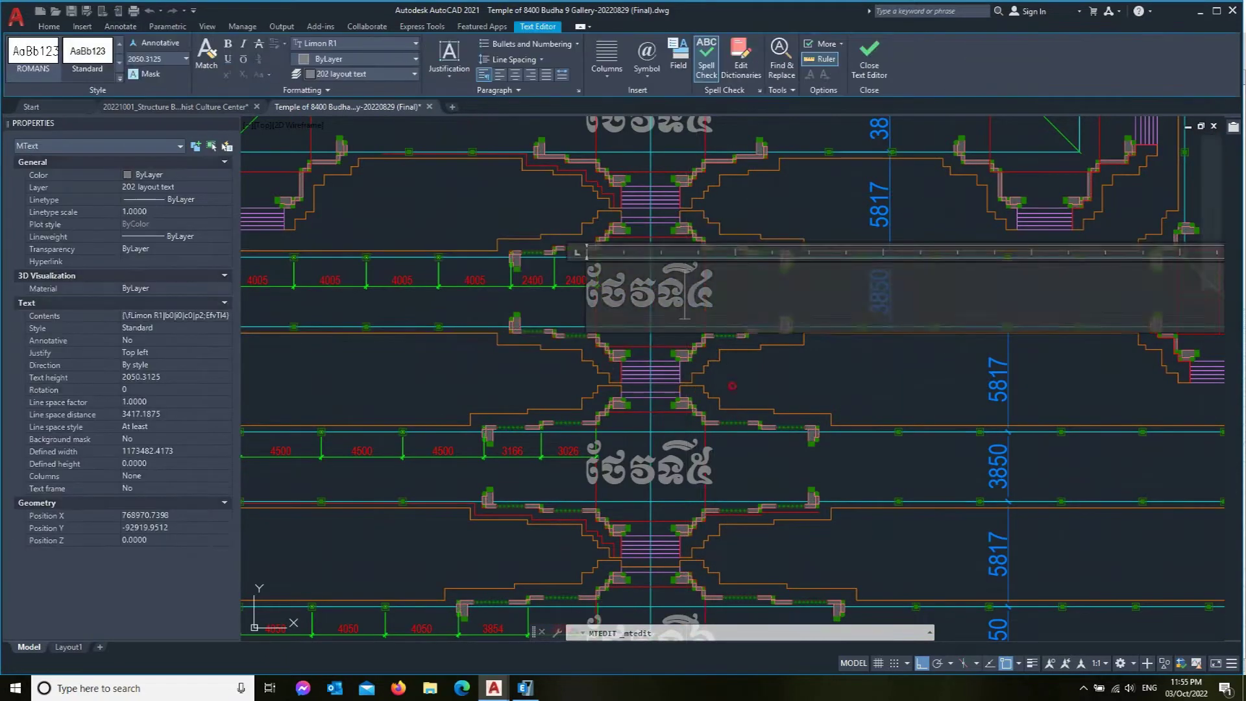
pyautogui.write('E')
pyautogui.press('Return')
pyautogui.scroll(-3, 699, 315)
pyautogui.scroll(3, 740, 368)
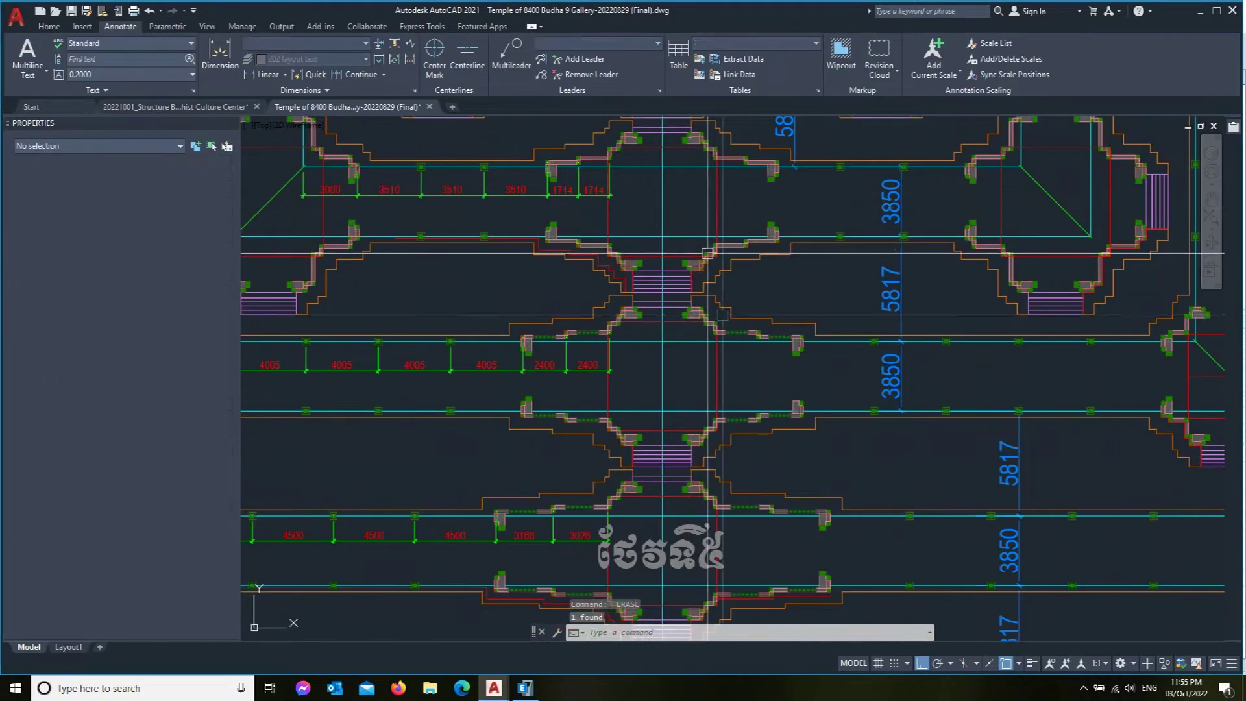
pyautogui.write('CO')
pyautogui.press('Return')
pyautogui.click(659, 548)
pyautogui.press('Return')
pyautogui.click(733, 563)
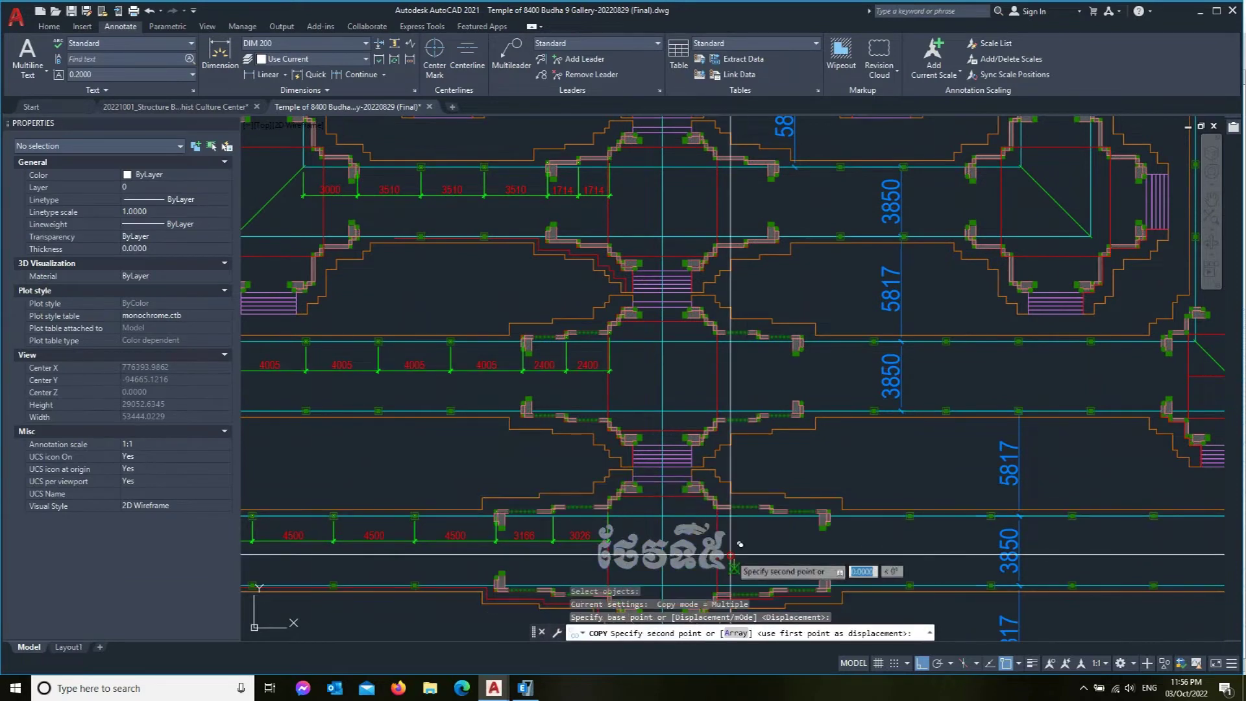
pyautogui.scroll(2, 746, 383)
pyautogui.click(769, 385)
pyautogui.scroll(-2, 765, 430)
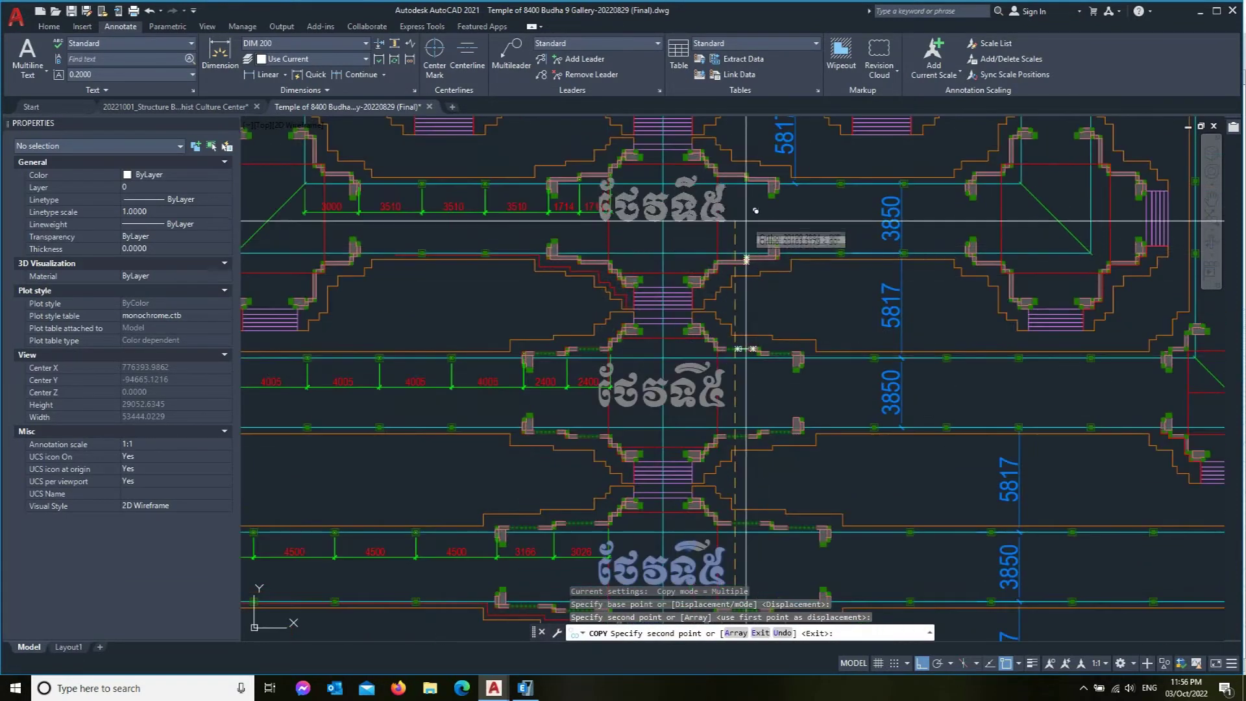
pyautogui.click(727, 230)
pyautogui.press('Escape')
pyautogui.doubleClick(724, 389)
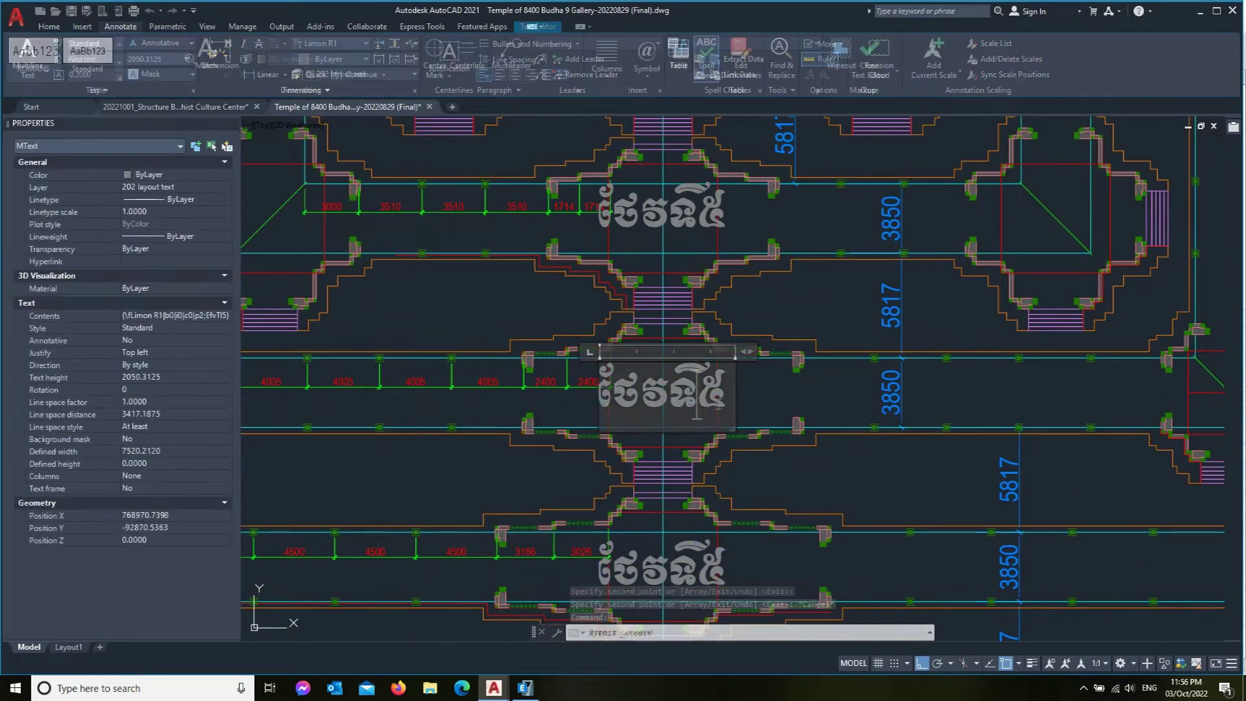
pyautogui.click(793, 417)
pyautogui.scroll(-2, 793, 417)
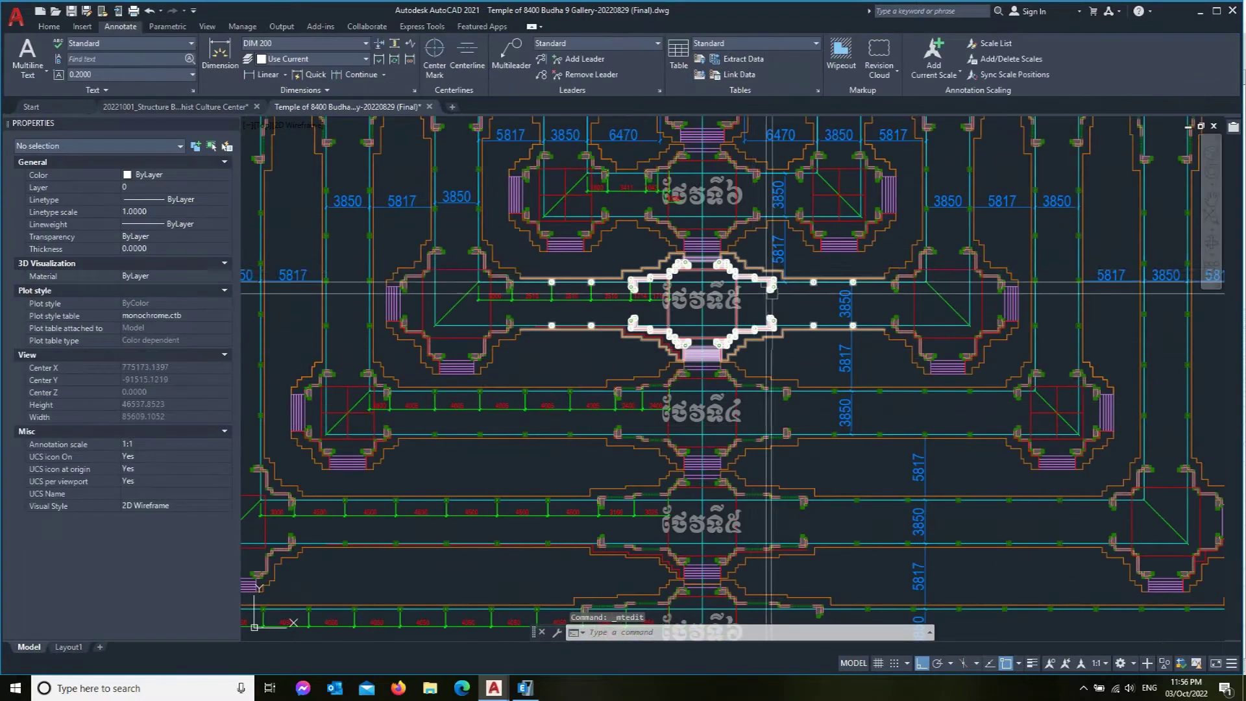
# Step: Erase the extra upper Khmer pavilion label
pyautogui.scroll(3, 650, 364)
pyautogui.click(624, 344)
pyautogui.doubleClick(723, 346)
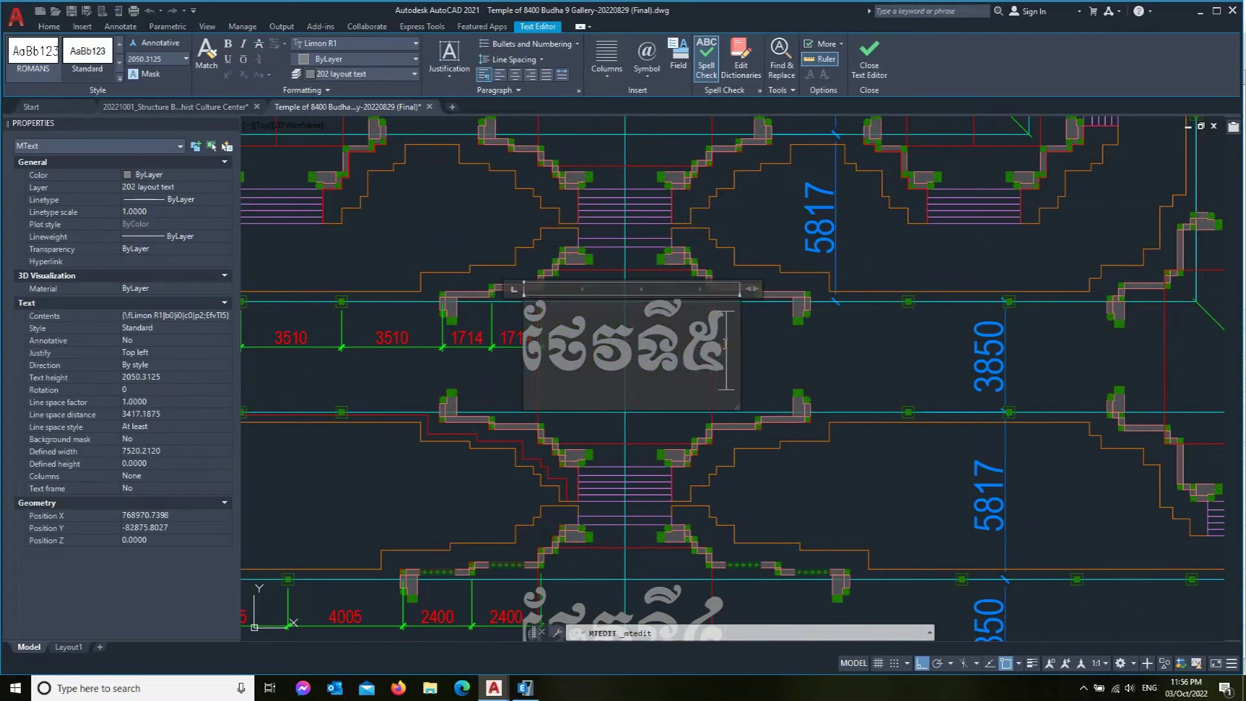
pyautogui.click(736, 350)
pyautogui.write('E')
pyautogui.press('Return')
pyautogui.scroll(-3, 735, 351)
pyautogui.scroll(2, 753, 334)
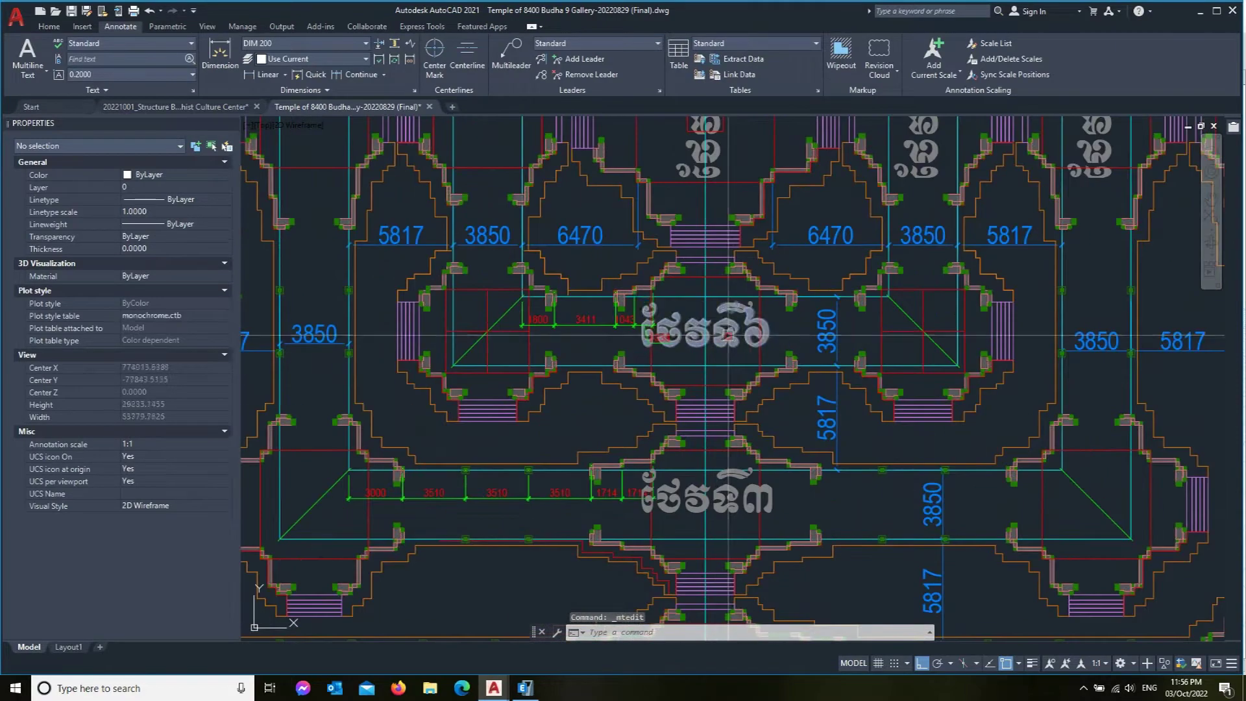
# Step: Copy a Khmer pavilion label to the position directly above
pyautogui.write('c')
pyautogui.press('Return')
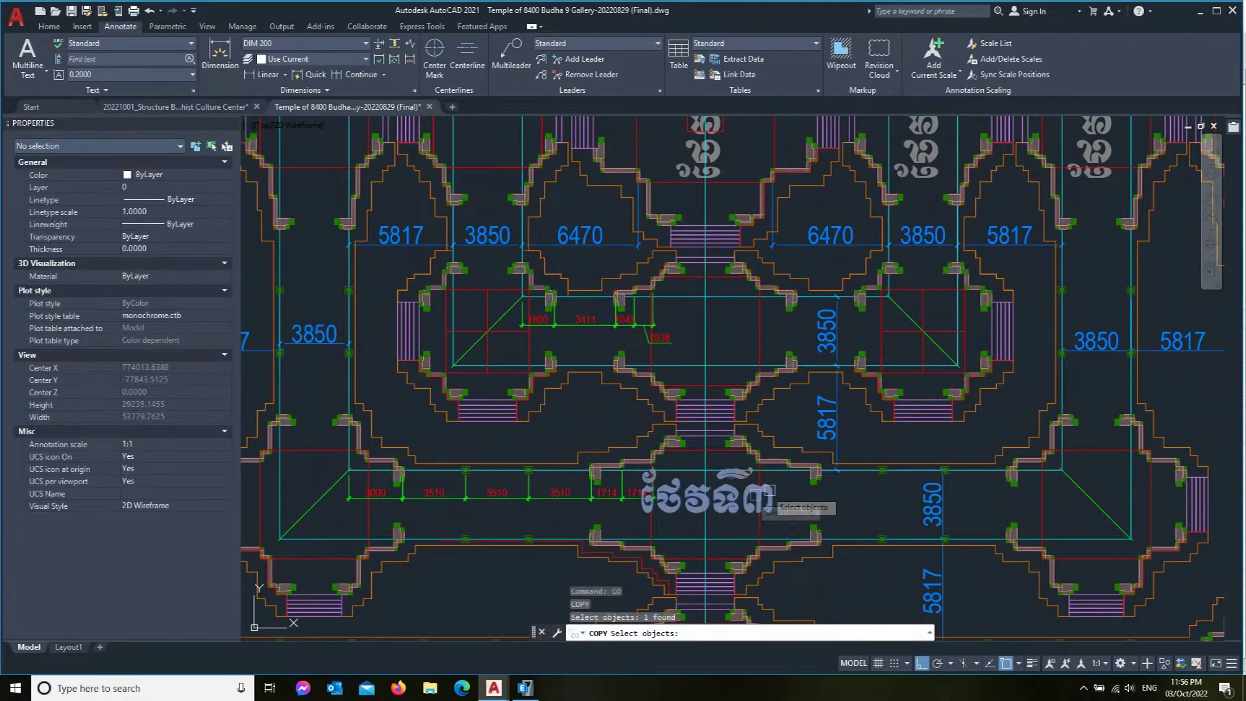
pyautogui.click(708, 495)
pyautogui.press('Return')
pyautogui.click(708, 496)
pyautogui.scroll(2, 805, 389)
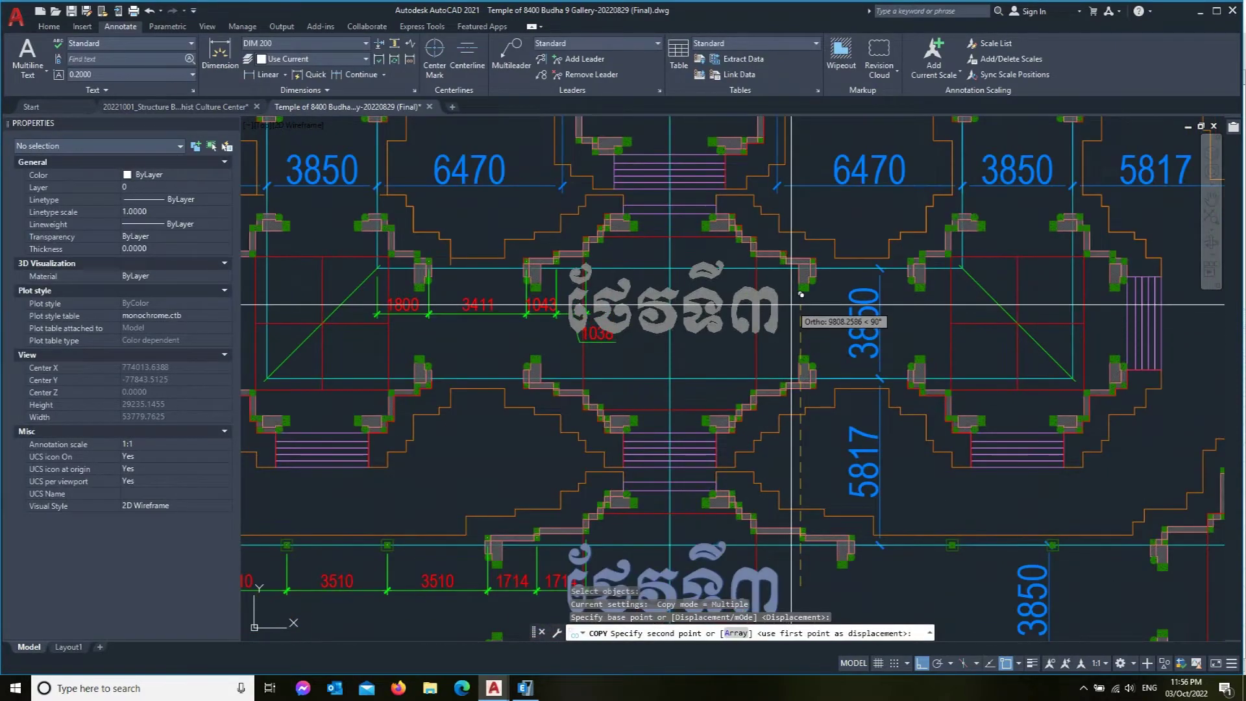
pyautogui.click(797, 307)
pyautogui.scroll(-2, 792, 306)
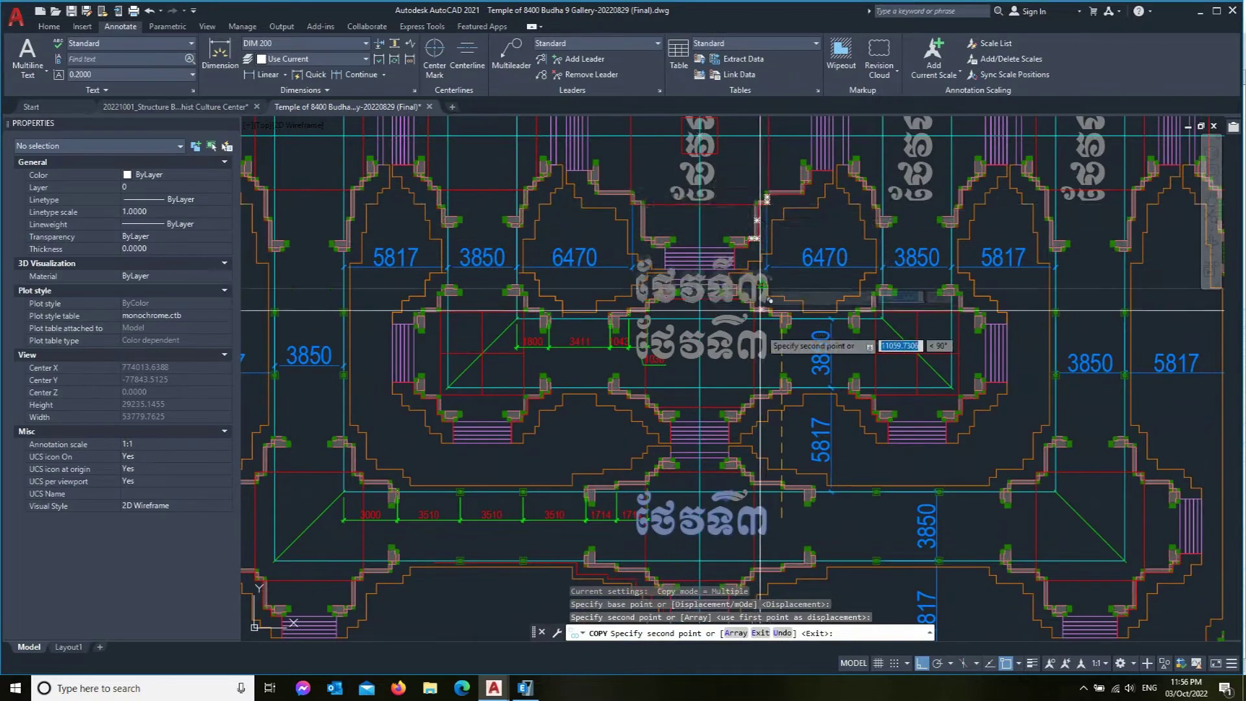
pyautogui.scroll(1, 770, 247)
pyautogui.scroll(1, 756, 298)
pyautogui.press('Return')
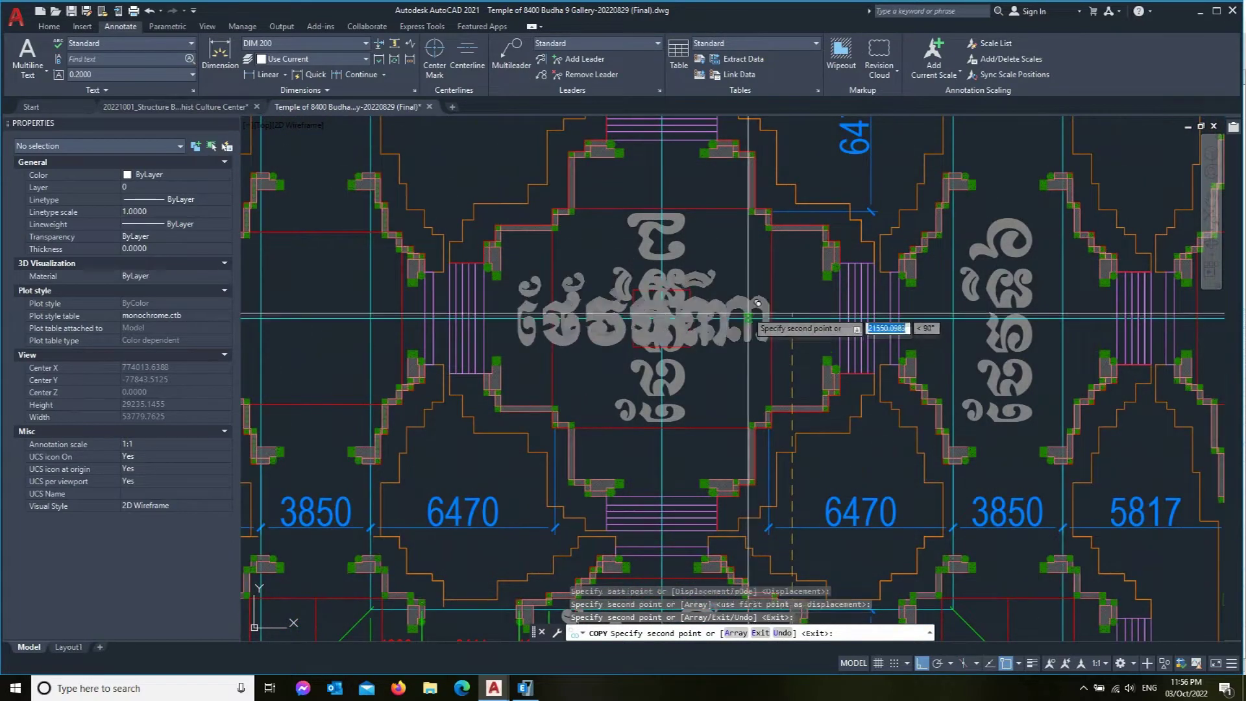
# Step: Erase the extra stacked copy of the label
pyautogui.write('e')
pyautogui.press('Return')
pyautogui.click(716, 316)
pyautogui.press('Return')
# Step: Move the copied Khmer label to its new position on the gallery row
pyautogui.write('m')
pyautogui.press('Return')
pyautogui.click(716, 316)
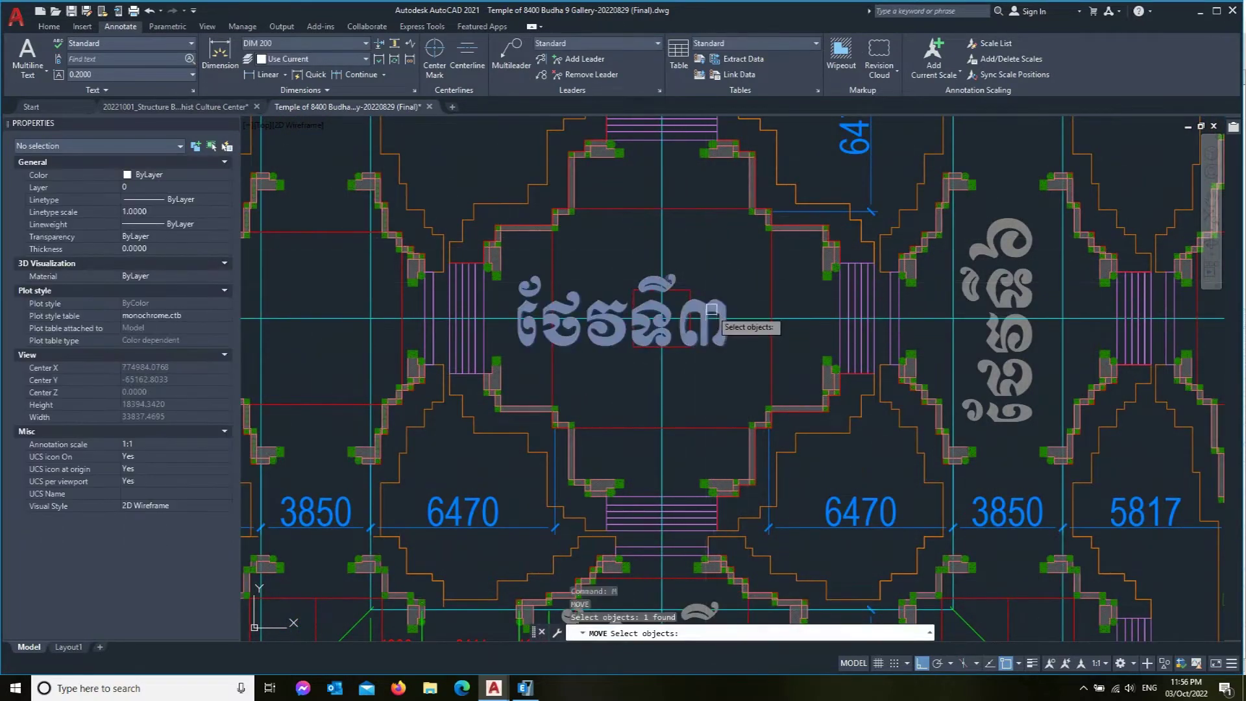
pyautogui.press('Return')
pyautogui.scroll(2, 714, 308)
pyautogui.click(711, 253)
pyautogui.click(790, 237)
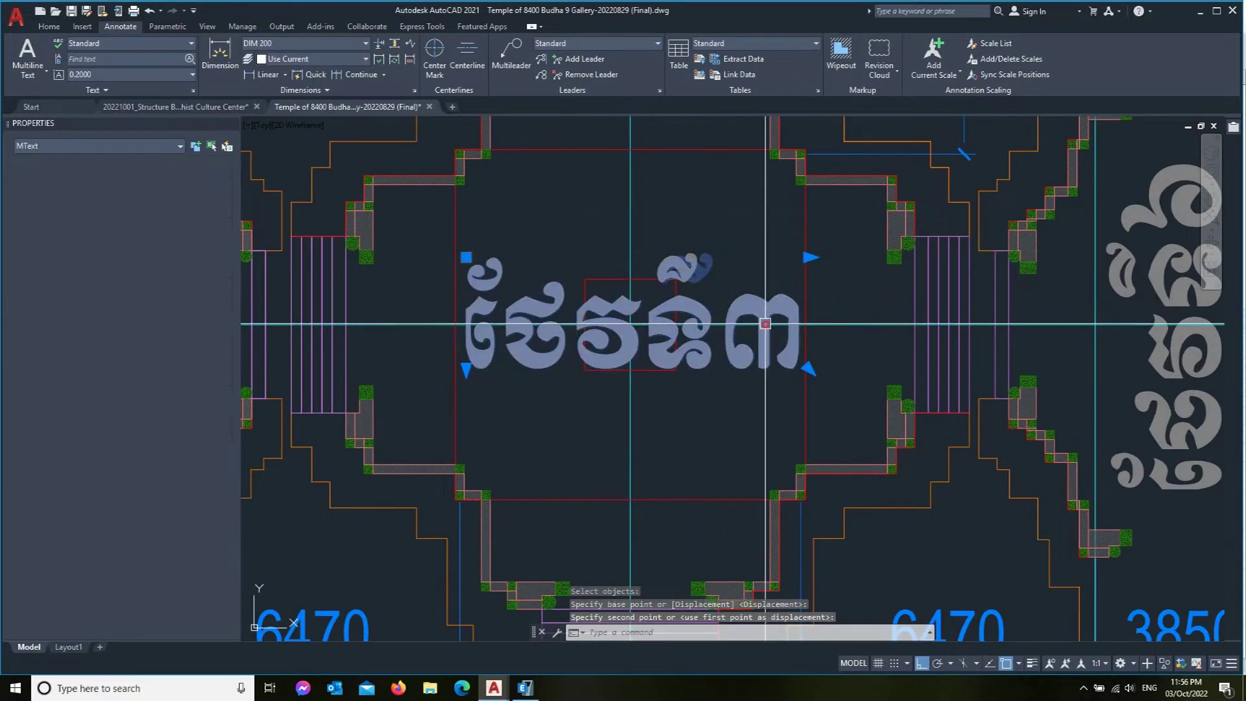
# Step: Replace the moved label's final ៣ with ១
pyautogui.doubleClick(766, 325)
pyautogui.moveTo(802, 338); pyautogui.dragTo(718, 338)
pyautogui.write('១')
pyautogui.click(844, 375)
pyautogui.scroll(-3, 714, 389)
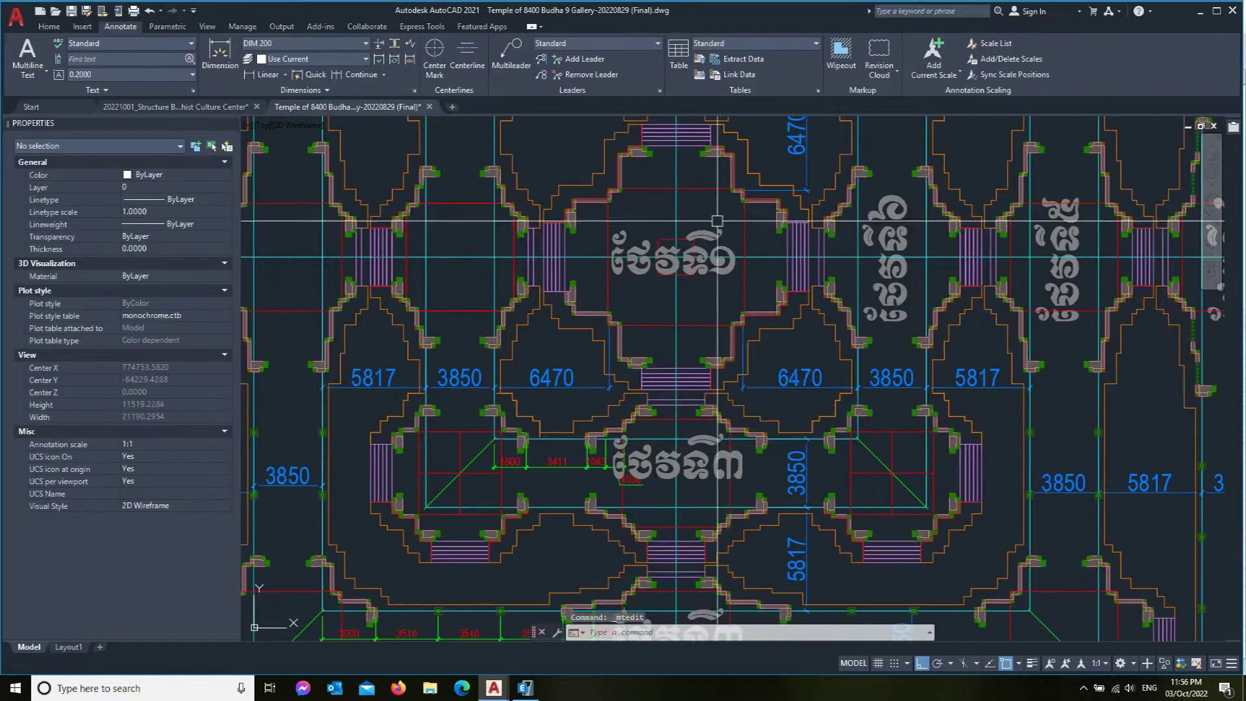
pyautogui.scroll(3, 727, 444)
# Step: Replace the next label's final ៣ with ២
pyautogui.click(716, 447)
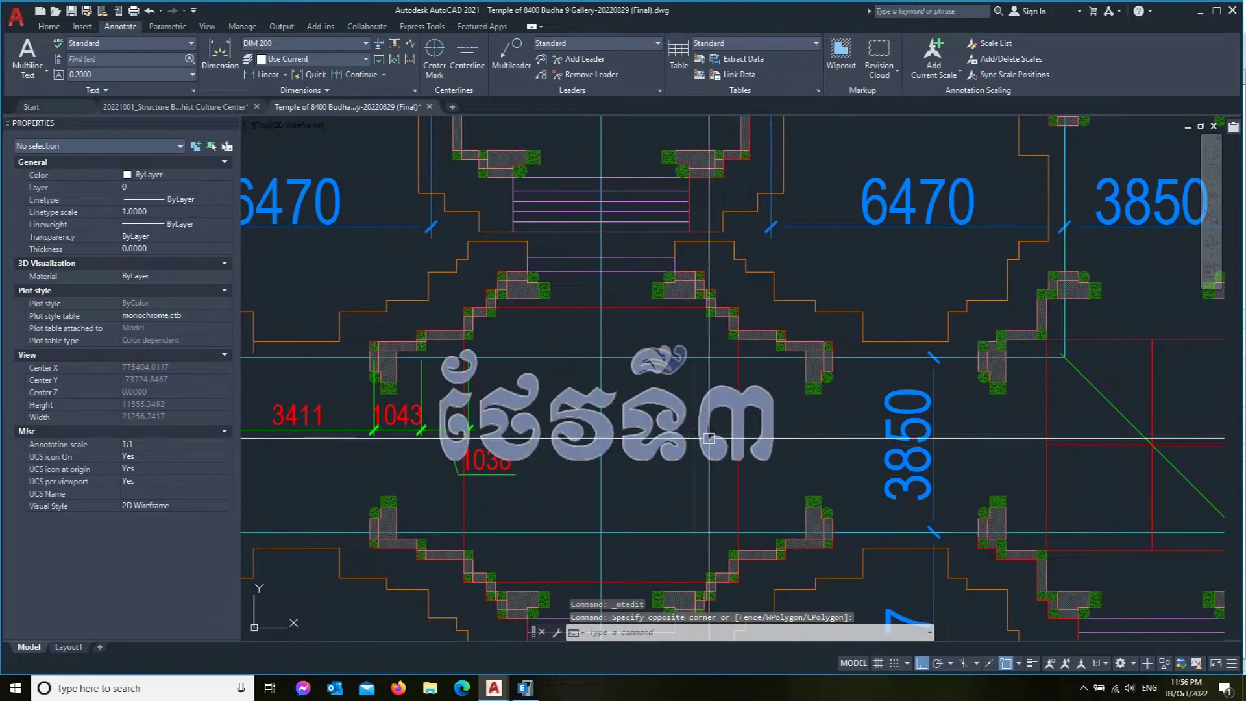
pyautogui.click(738, 432)
pyautogui.moveTo(779, 435); pyautogui.dragTo(752, 436)
pyautogui.write('២')
pyautogui.click(646, 289)
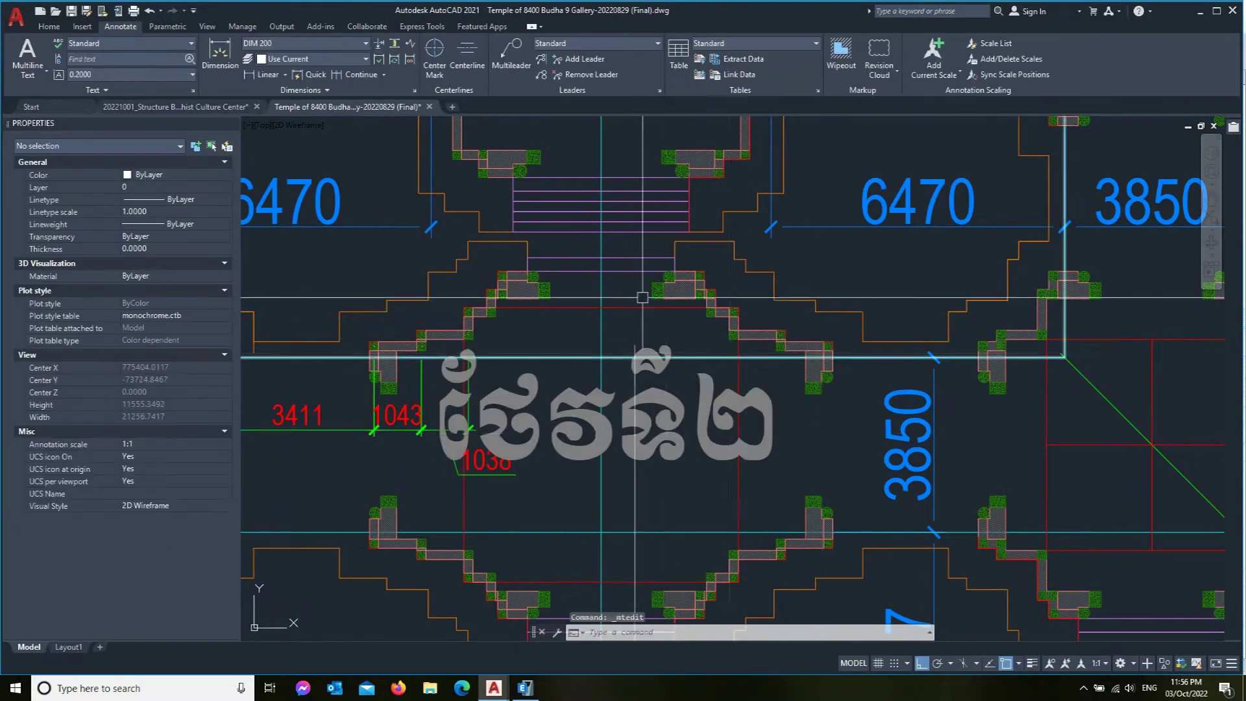
pyautogui.scroll(-5, 694, 321)
pyautogui.scroll(-3, 693, 320)
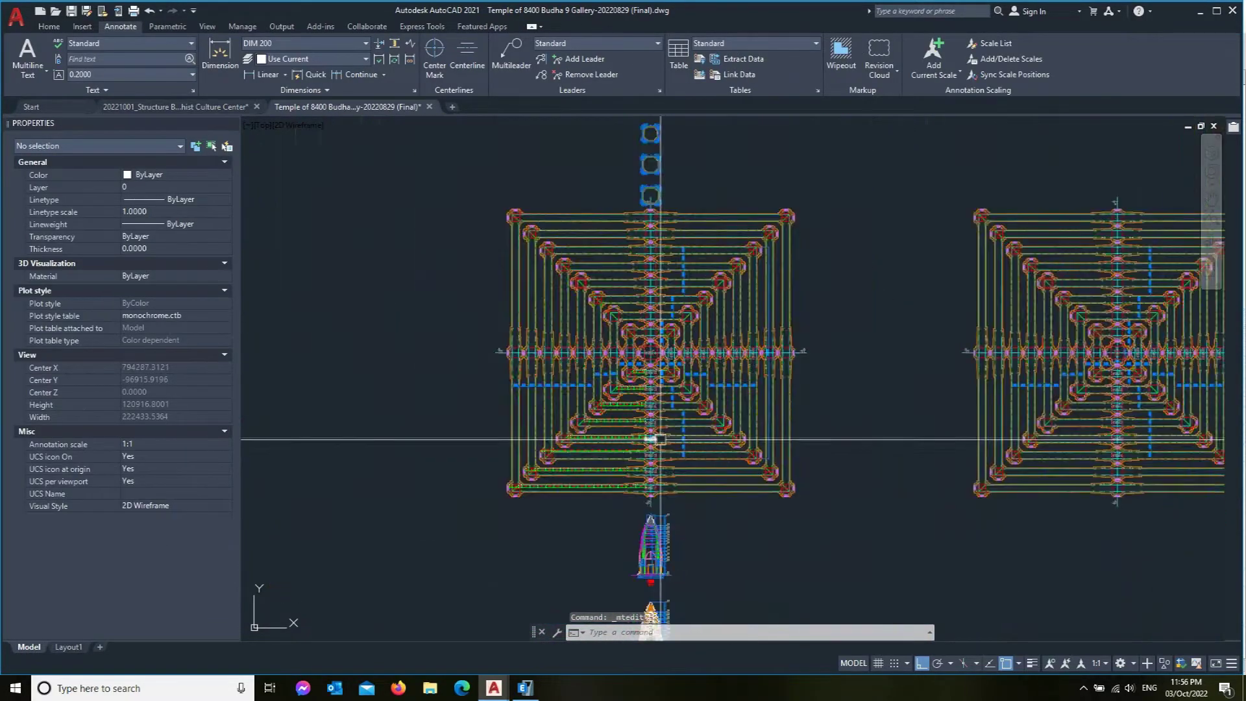
# Step: Zoom out over the full temple plan, then bring the ETABS model forward
pyautogui.scroll(3, 695, 273)
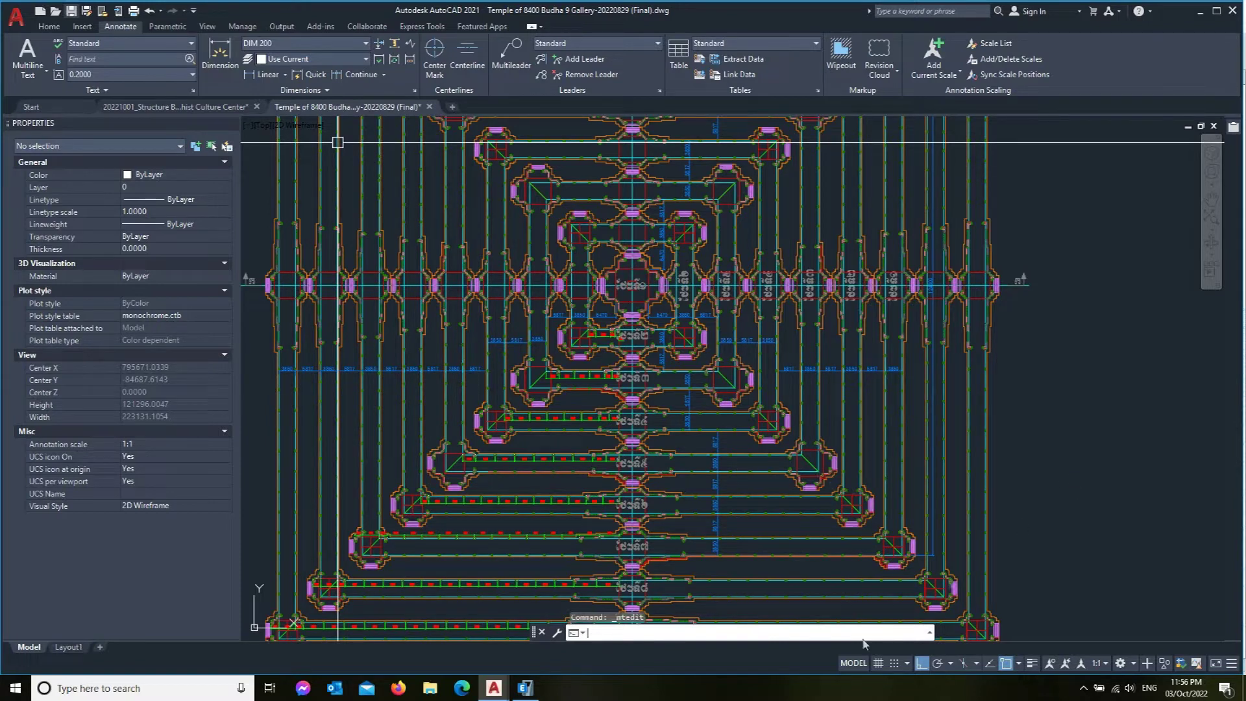
pyautogui.click(526, 690)
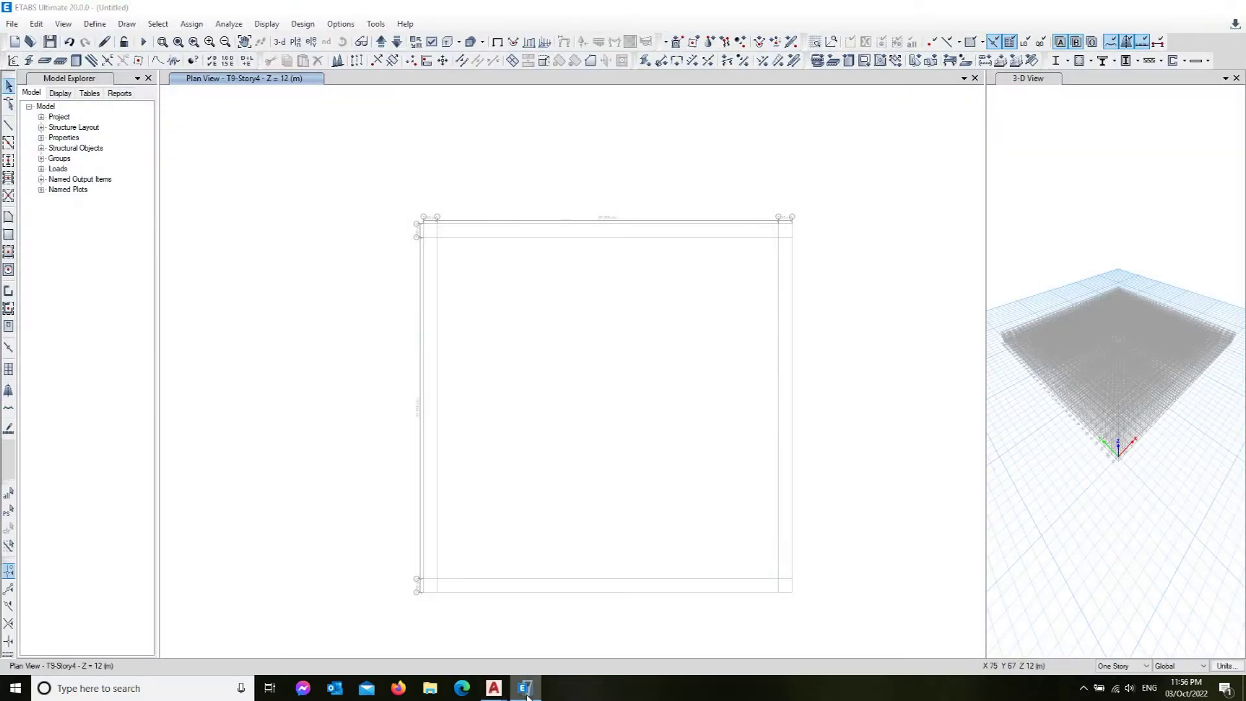
# Step: Add an 1800 linear dimension across the left pavilion with DIMLINEAR
pyautogui.click(526, 689)
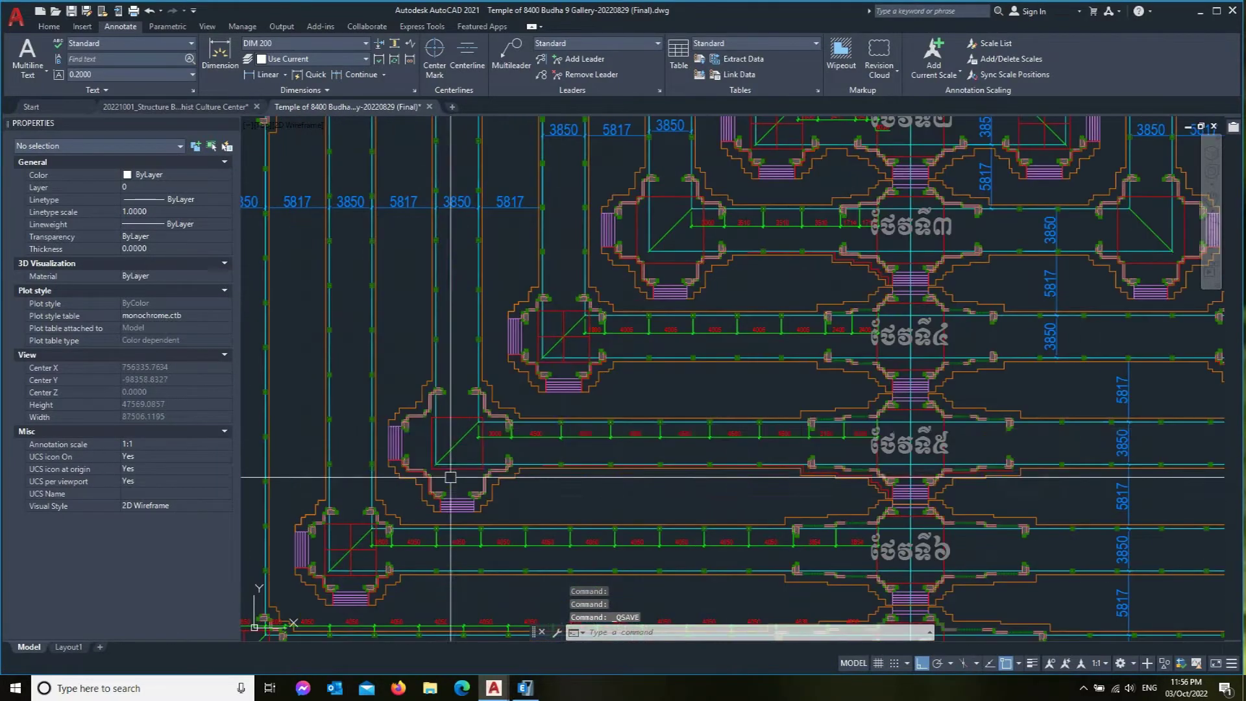
pyautogui.scroll(2, 786, 374)
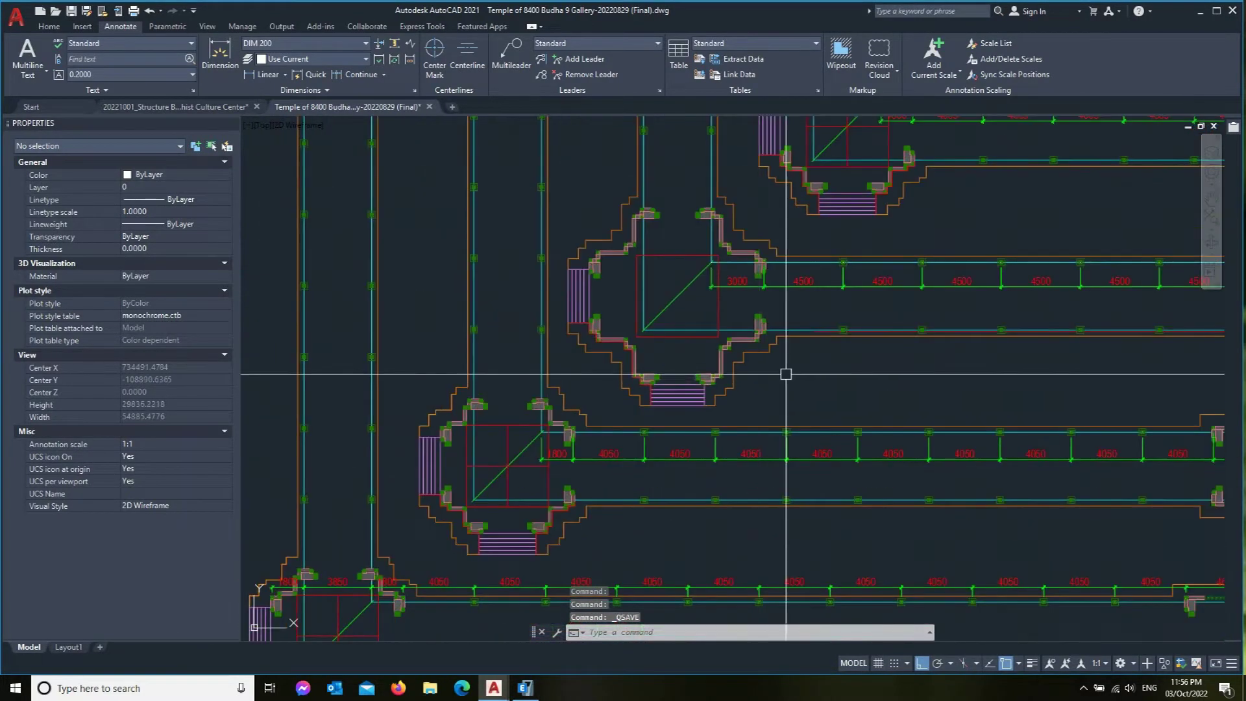
pyautogui.scroll(4, 453, 451)
pyautogui.click(266, 74)
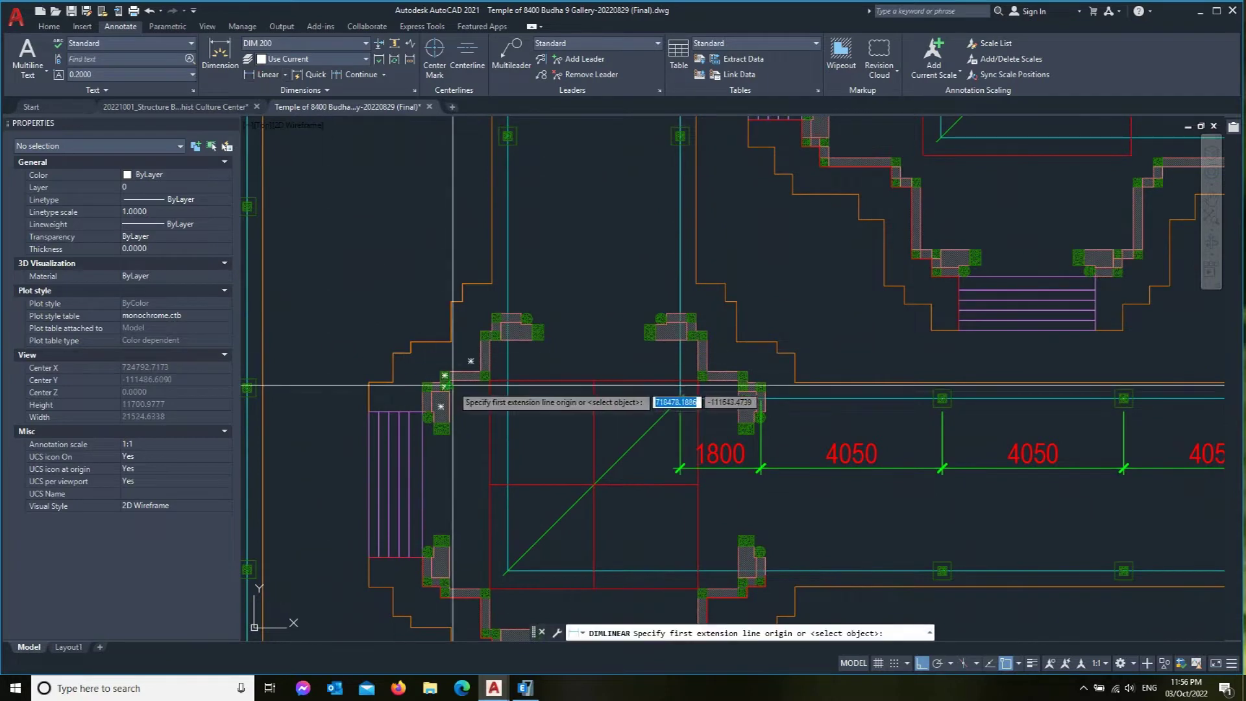
pyautogui.scroll(4, 422, 390)
pyautogui.click(398, 373)
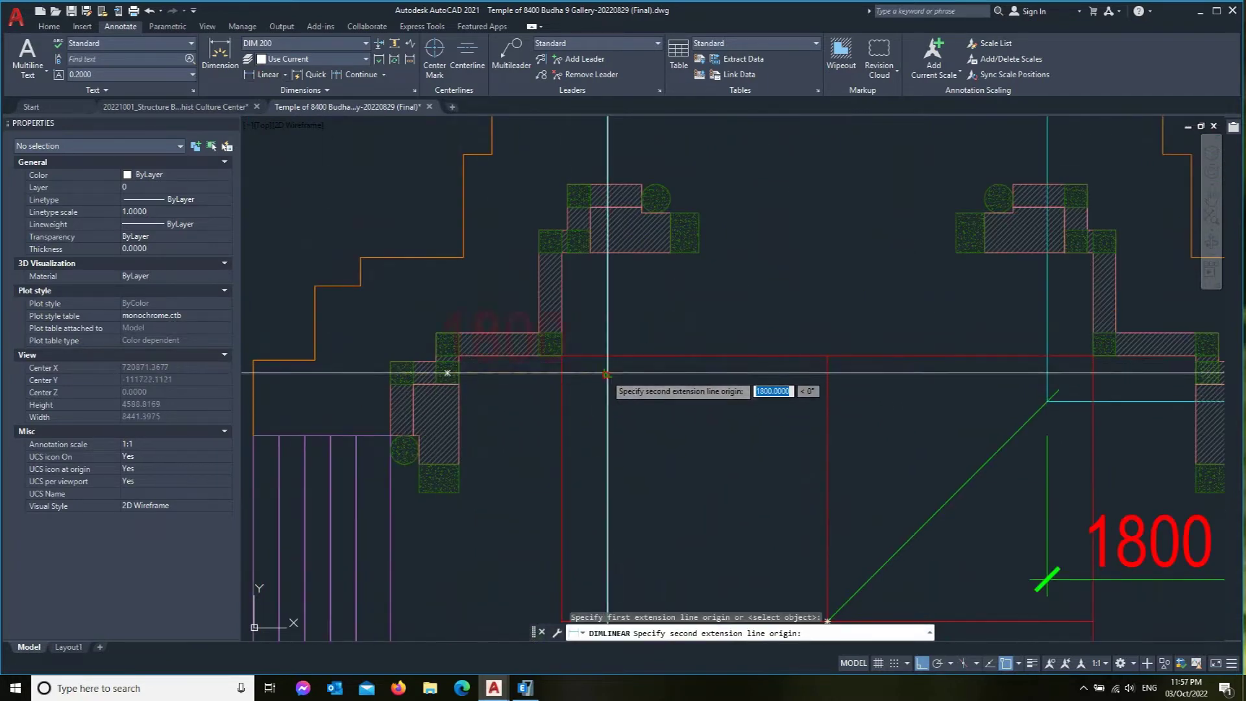
pyautogui.click(607, 357)
pyautogui.click(1033, 577)
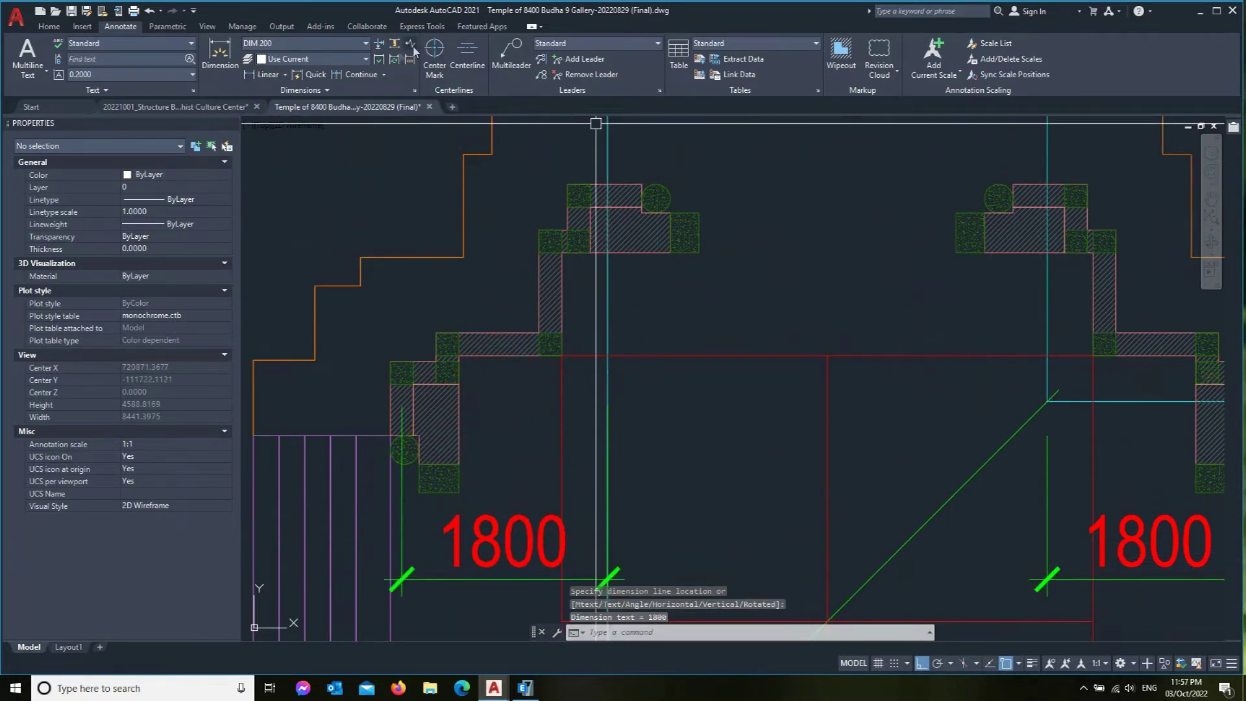
# Step: Continue the chain with a 3850 dimension, then return to ETABS
pyautogui.click(357, 74)
pyautogui.click(1055, 356)
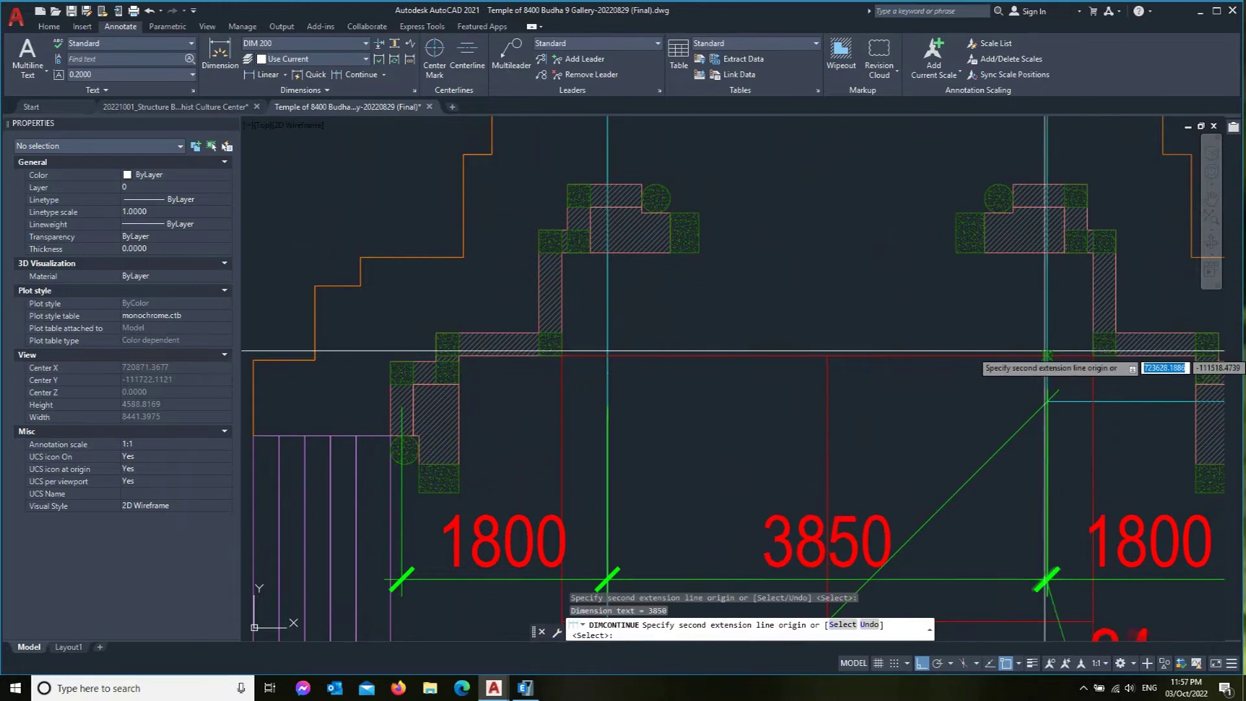
pyautogui.scroll(-4, 570, 341)
pyautogui.press('Escape')
pyautogui.click(525, 688)
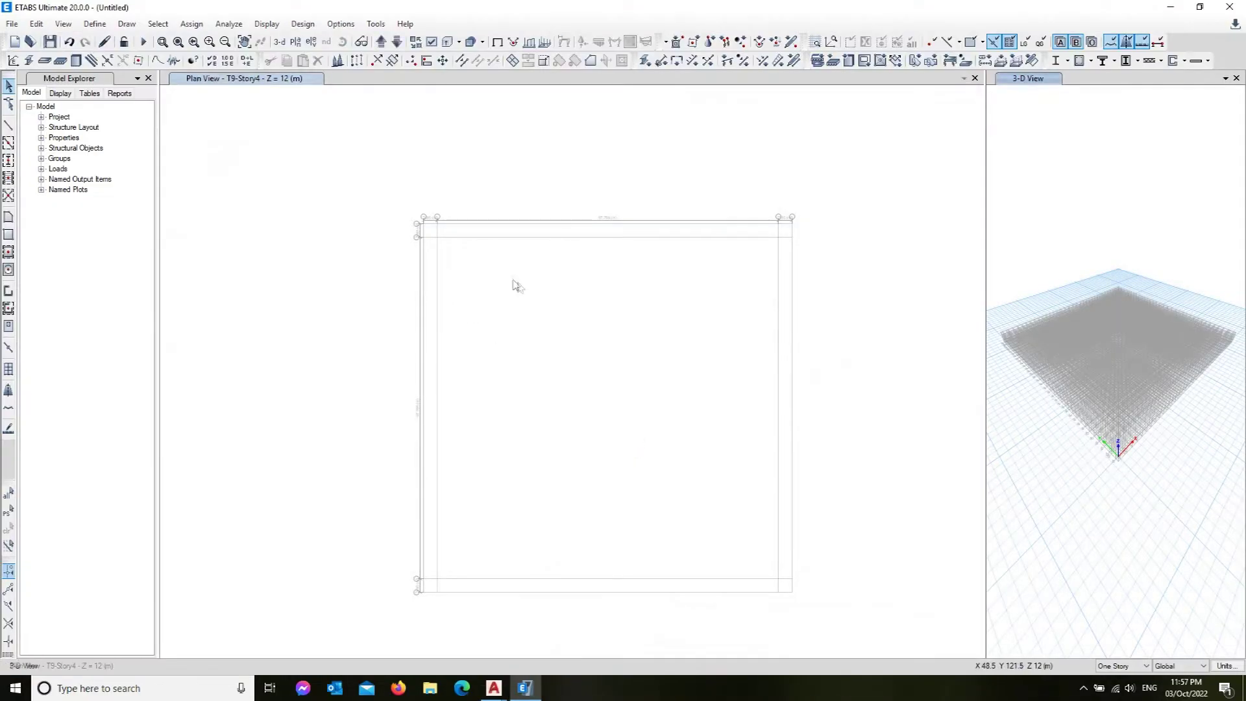
# Step: Open tower T6's data in Edit Stories and Grid Systems and show grid system G6's grids
pyautogui.rightClick(507, 279)
pyautogui.click(532, 300)
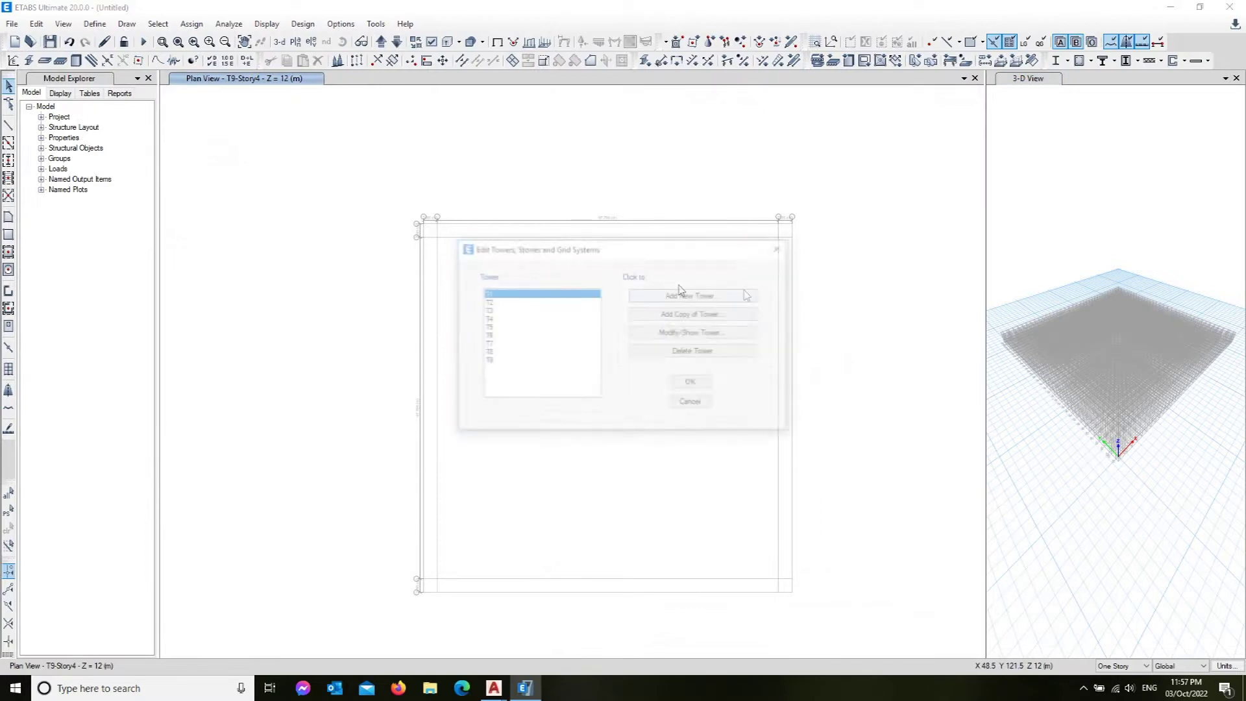
pyautogui.click(499, 335)
pyautogui.click(691, 333)
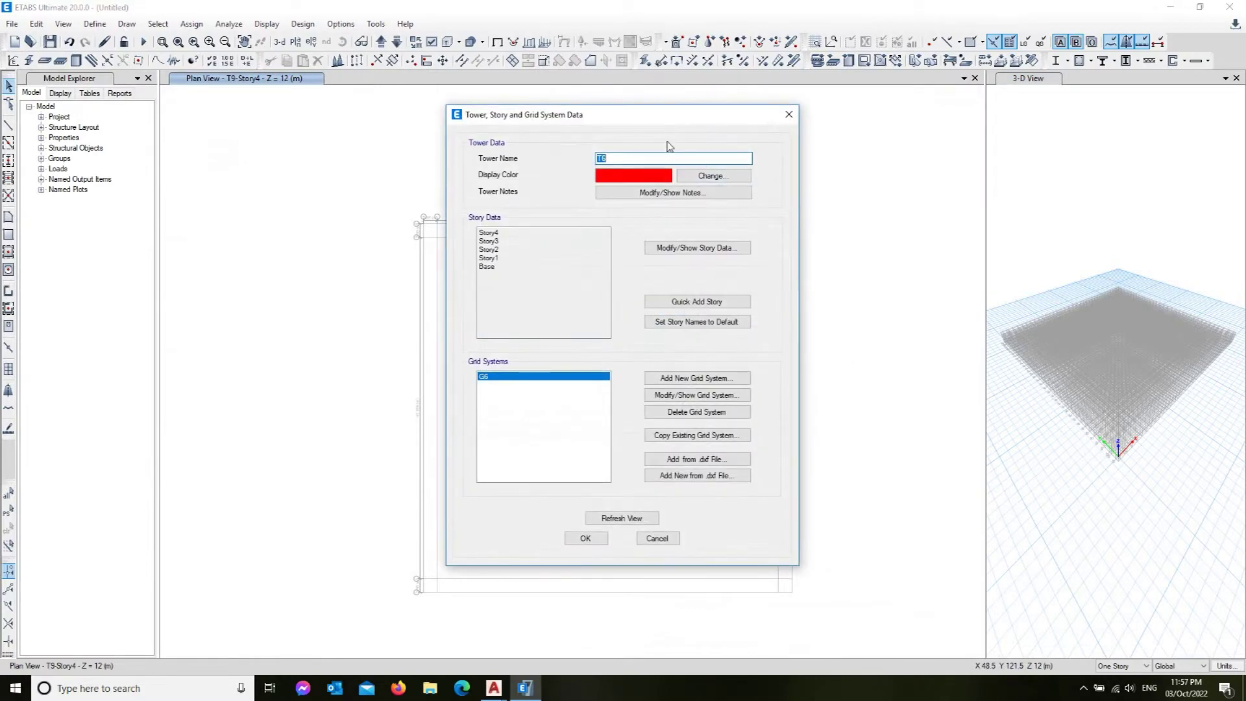
pyautogui.moveTo(655, 117); pyautogui.dragTo(958, 94)
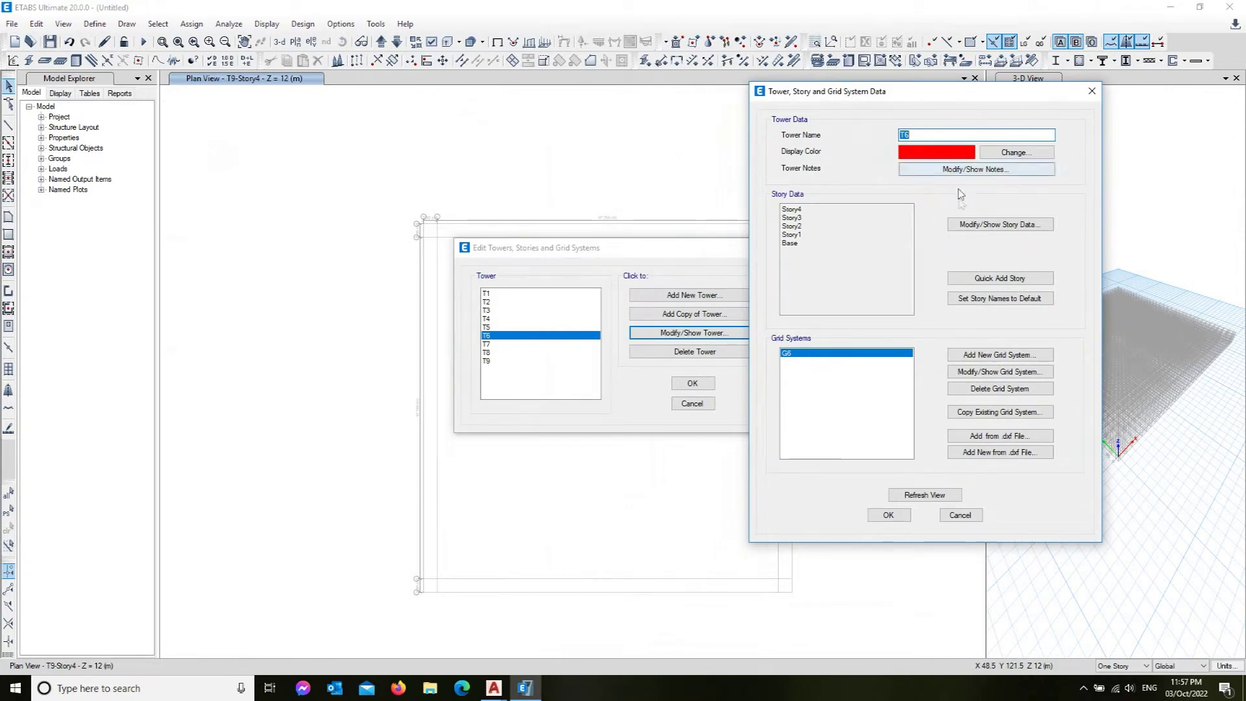
pyautogui.click(995, 372)
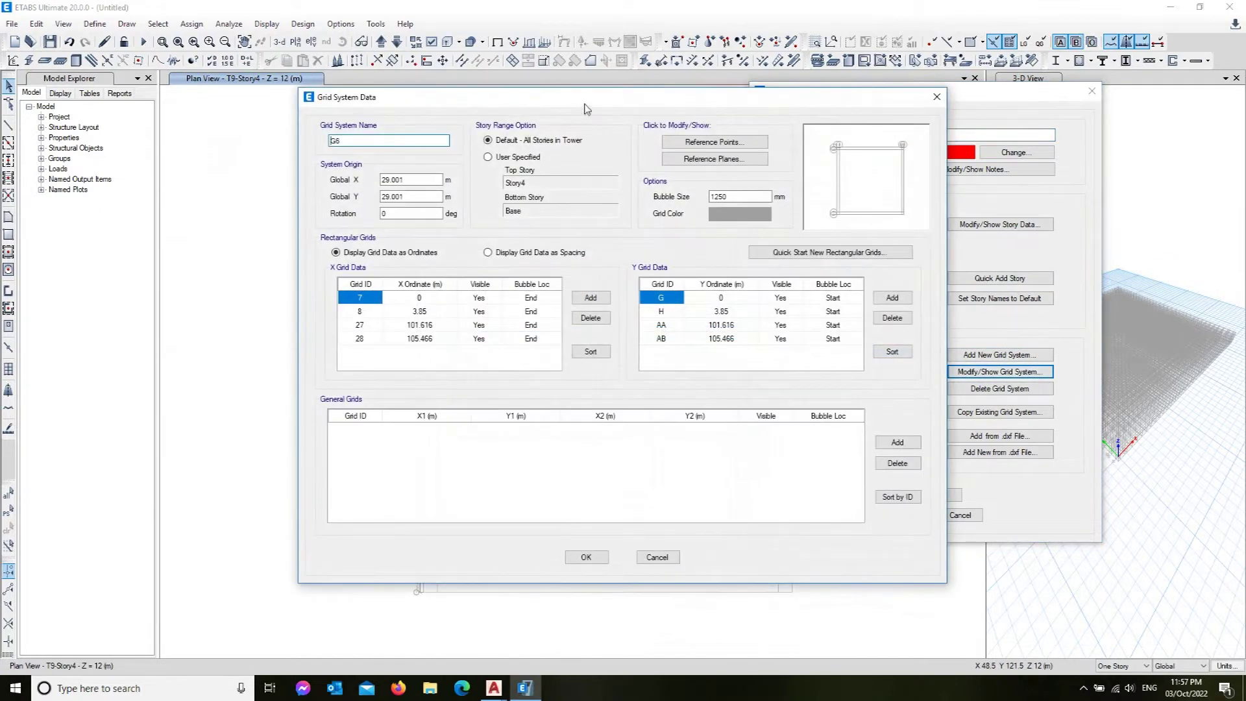
# Step: Add a new X grid row (ordinate -1.8) and a new Y grid row to G6, then redraw the plan
pyautogui.moveTo(586, 108); pyautogui.dragTo(827, 100)
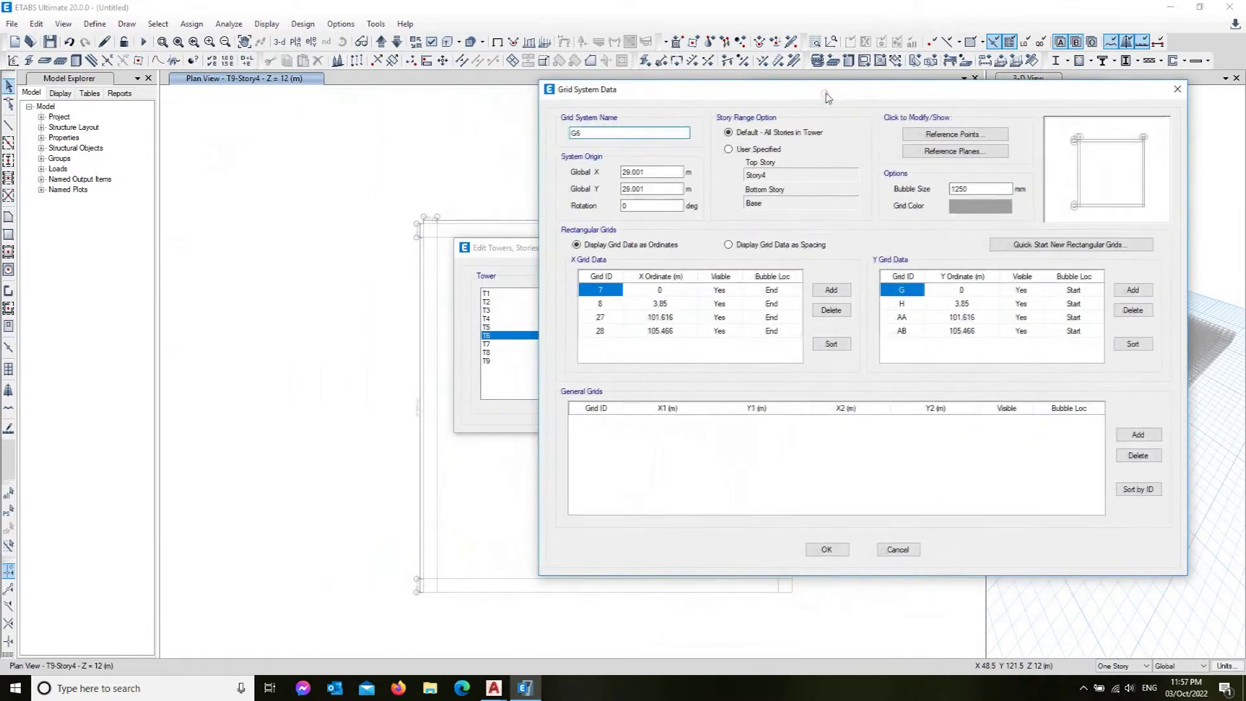
pyautogui.click(832, 291)
pyautogui.click(660, 345)
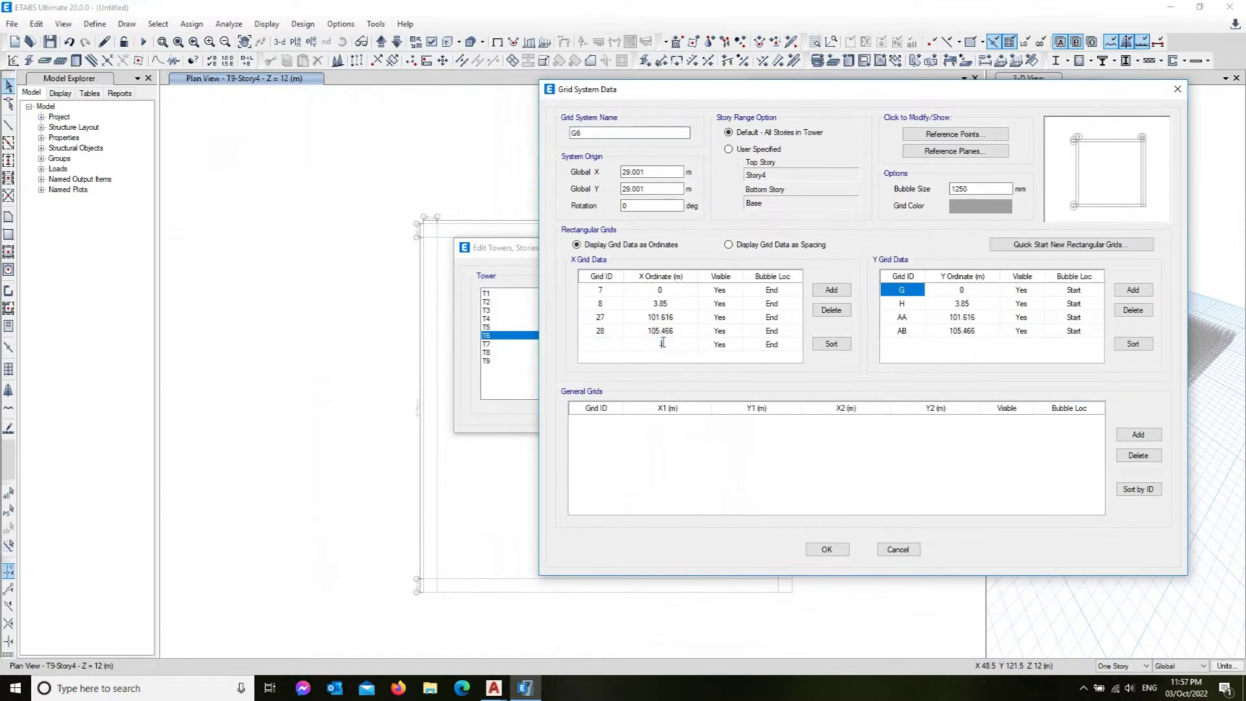
pyautogui.write('-1.8')
pyautogui.click(678, 330)
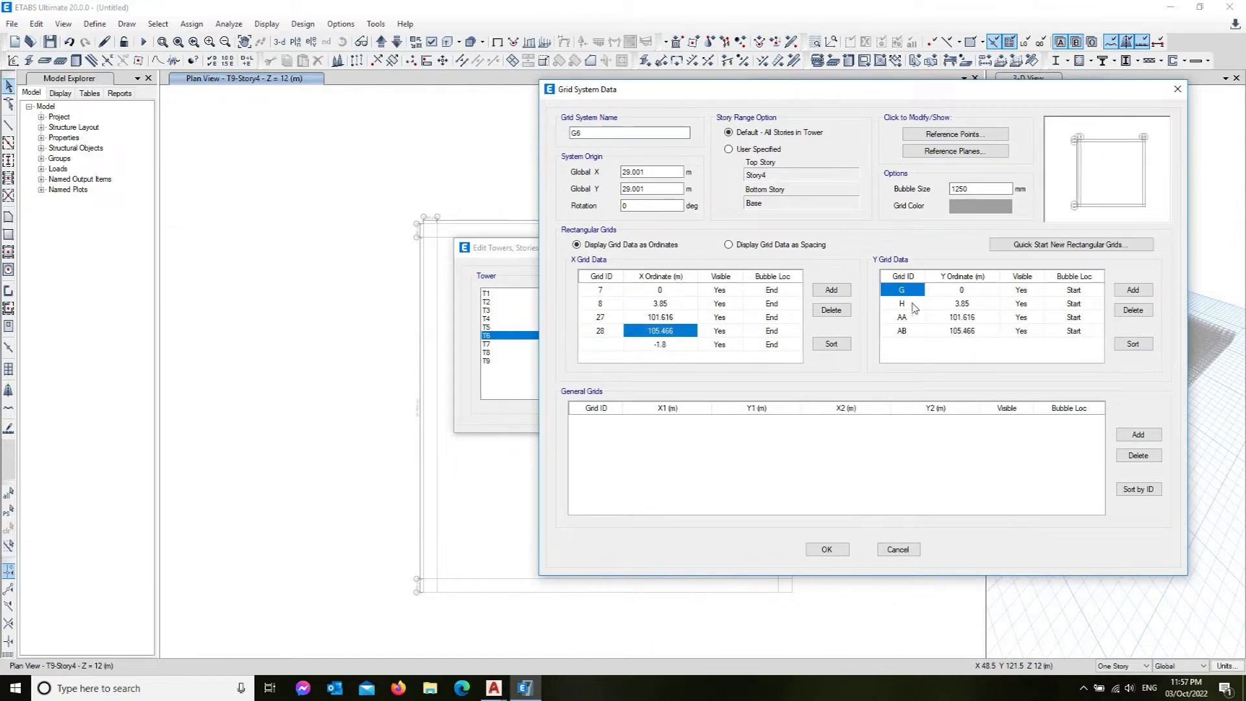
pyautogui.click(1133, 290)
pyautogui.click(977, 346)
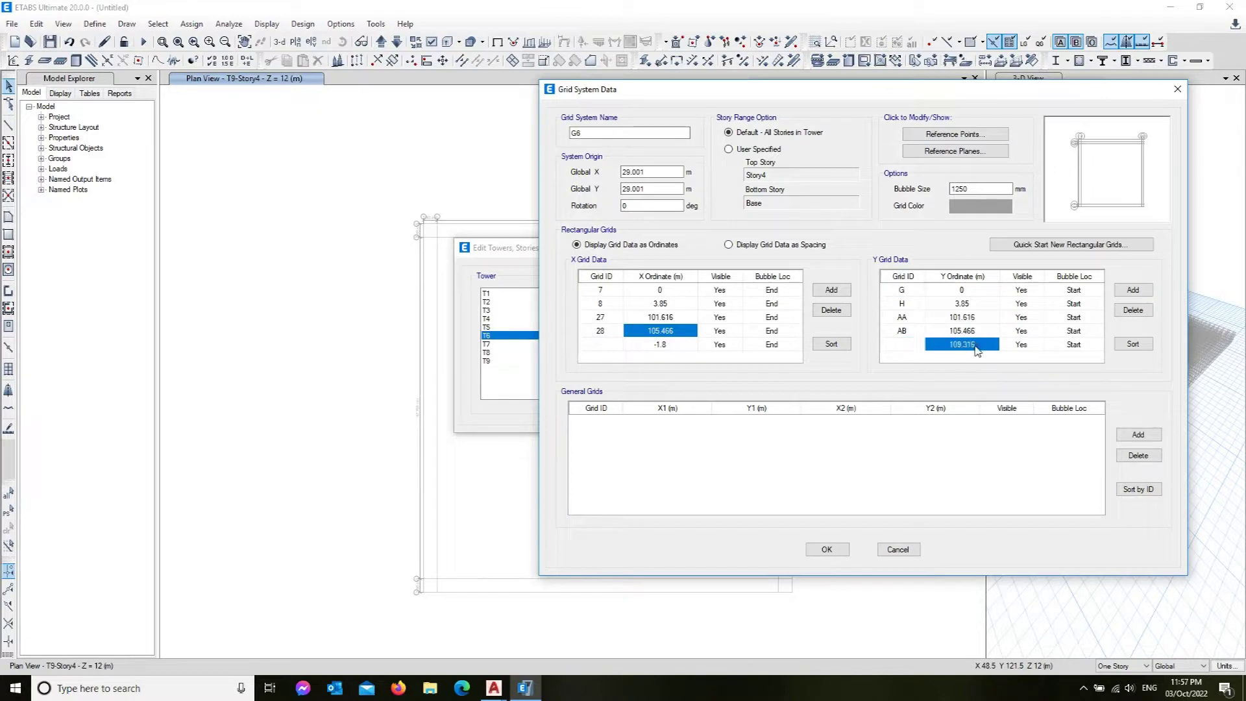
pyautogui.click(822, 553)
pyautogui.click(911, 496)
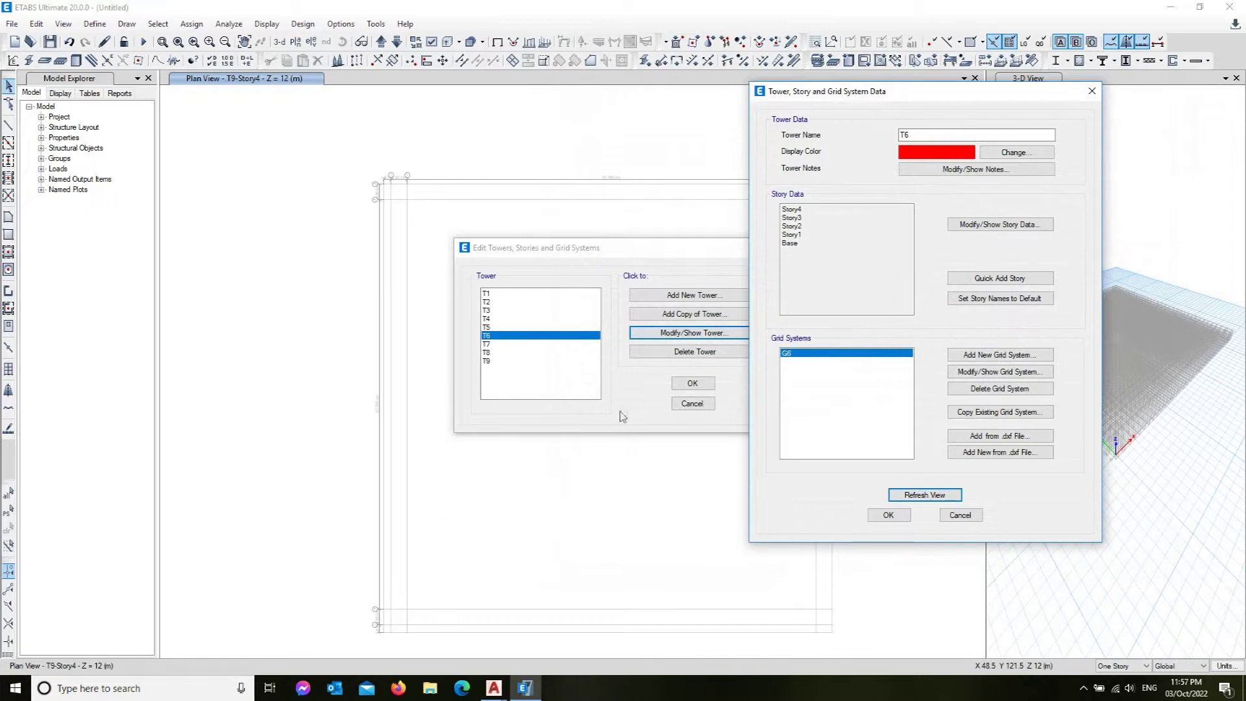
# Step: Add another X and Y grid line to G6, redraw the plan, and close the tower data
pyautogui.click(1003, 374)
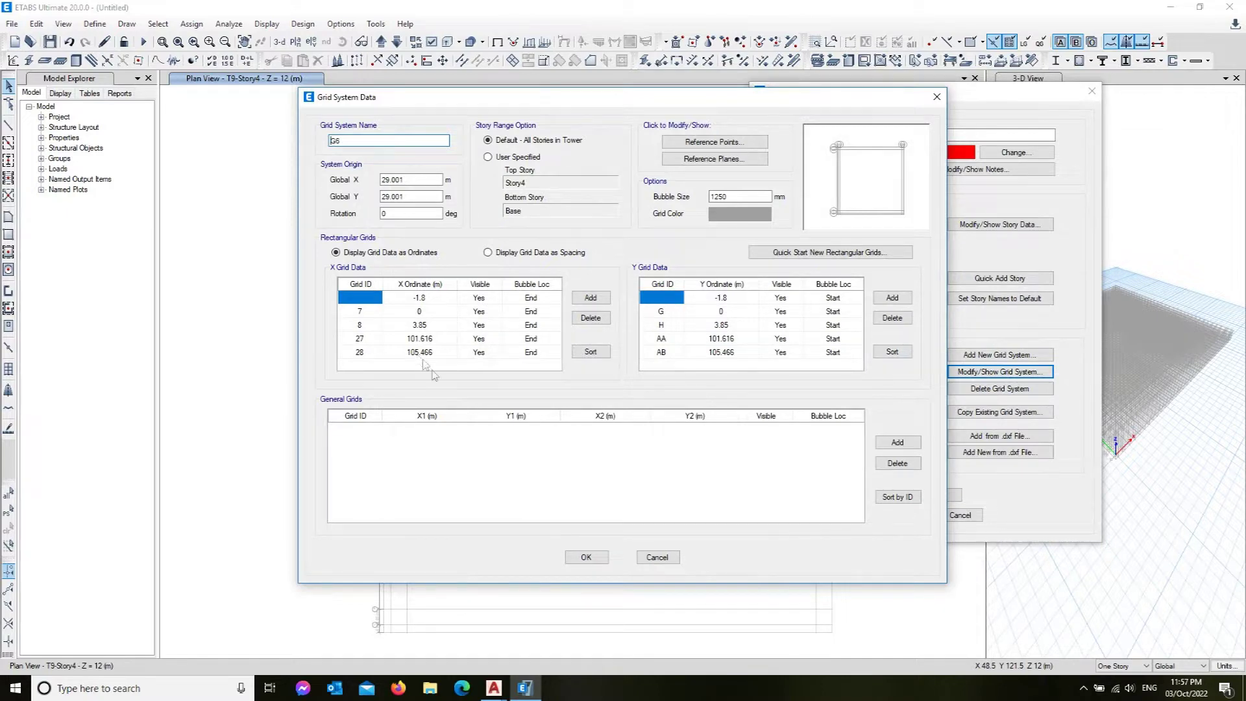
pyautogui.click(594, 298)
pyautogui.click(431, 353)
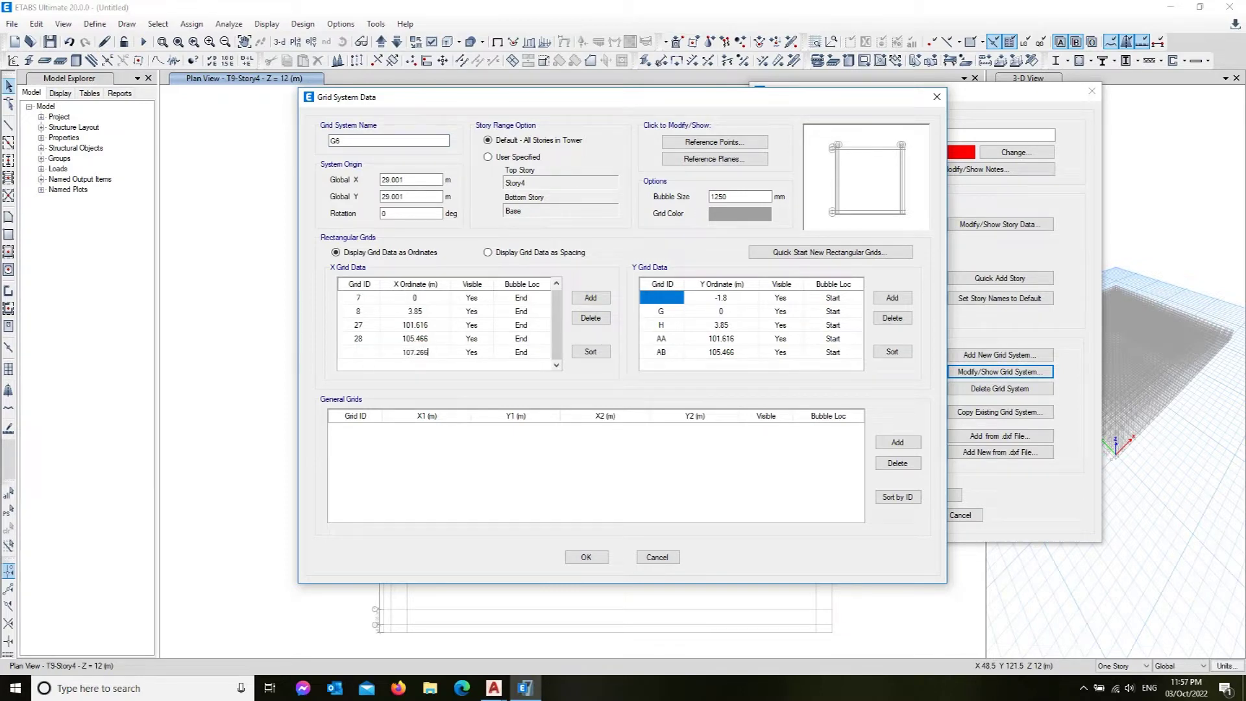
pyautogui.click(906, 298)
pyautogui.click(723, 355)
pyautogui.write('107.266')
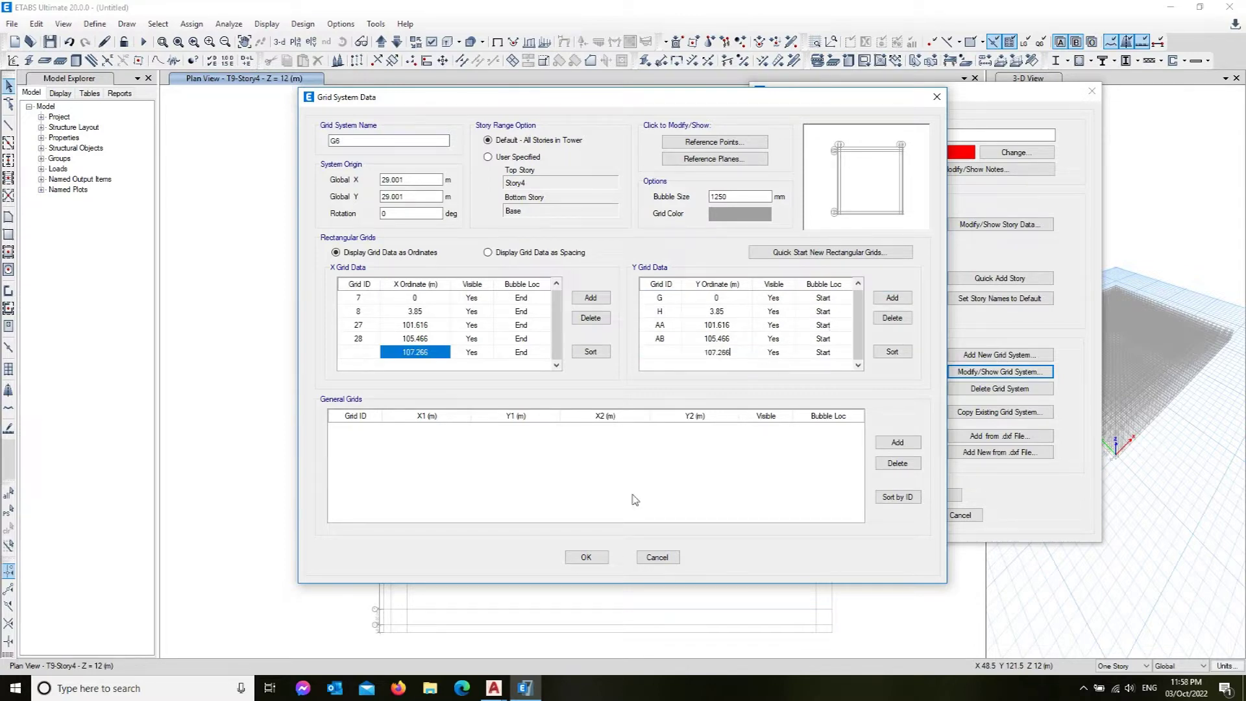
pyautogui.click(586, 557)
pyautogui.click(933, 493)
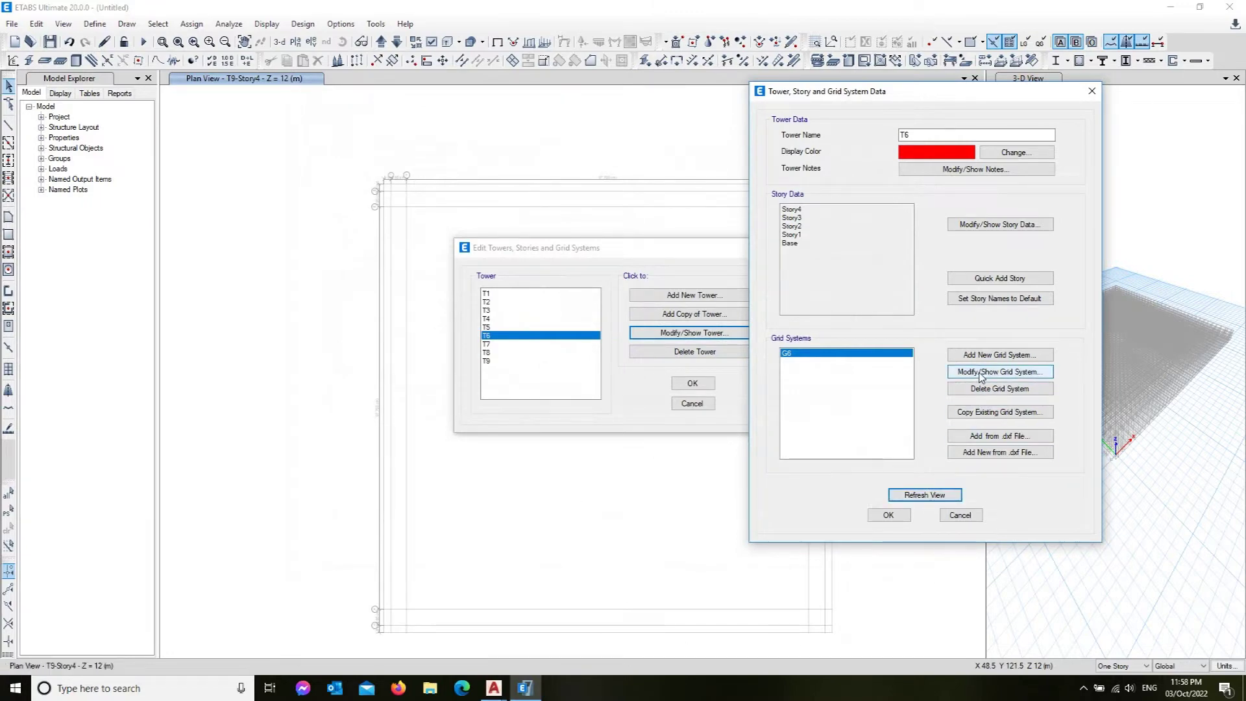
pyautogui.click(889, 515)
pyautogui.moveTo(668, 257); pyautogui.dragTo(225, 50)
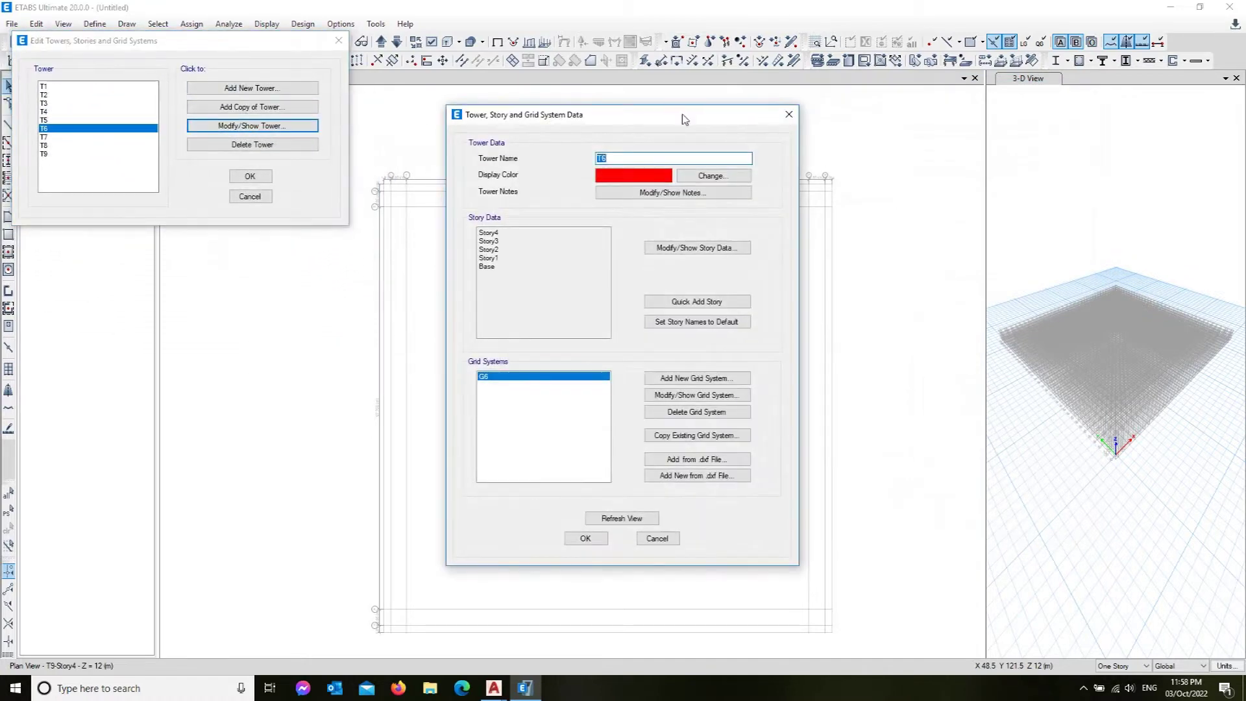
# Step: Add X grid line 8a at ordinate 5.65 m to grid system G6
pyautogui.moveTo(685, 116); pyautogui.dragTo(1098, 44)
pyautogui.click(1111, 325)
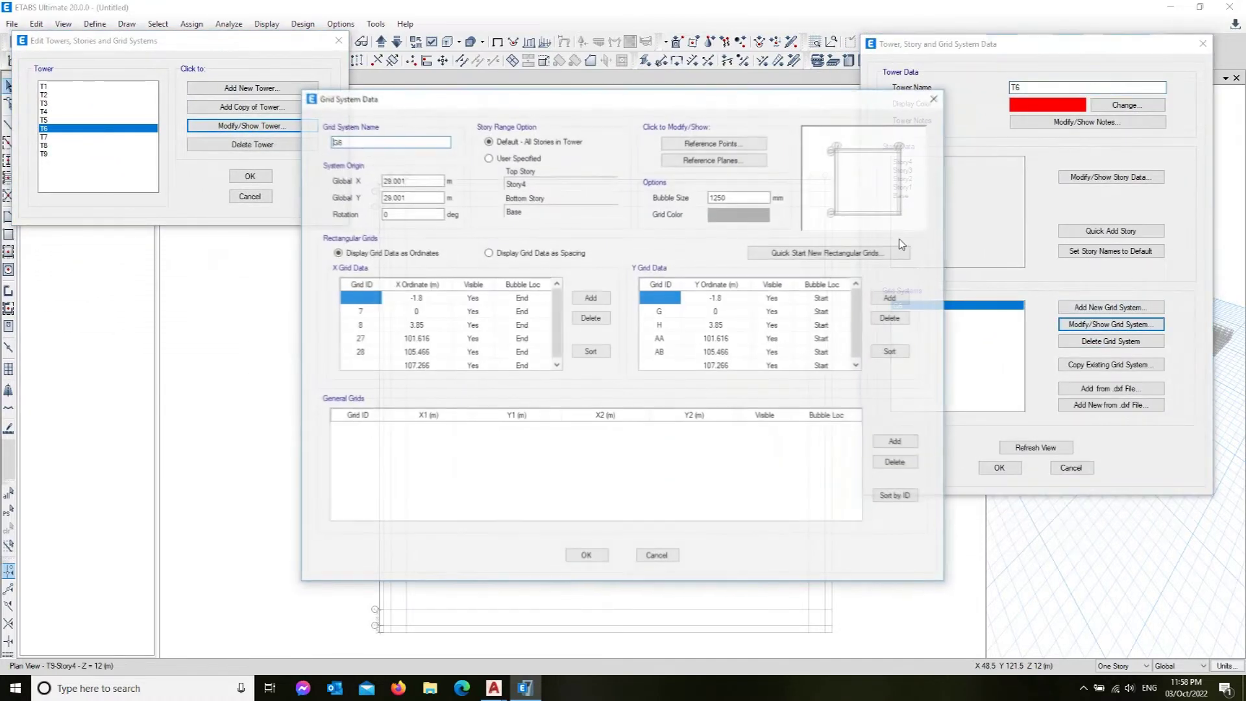
pyautogui.moveTo(768, 128); pyautogui.dragTo(989, 54)
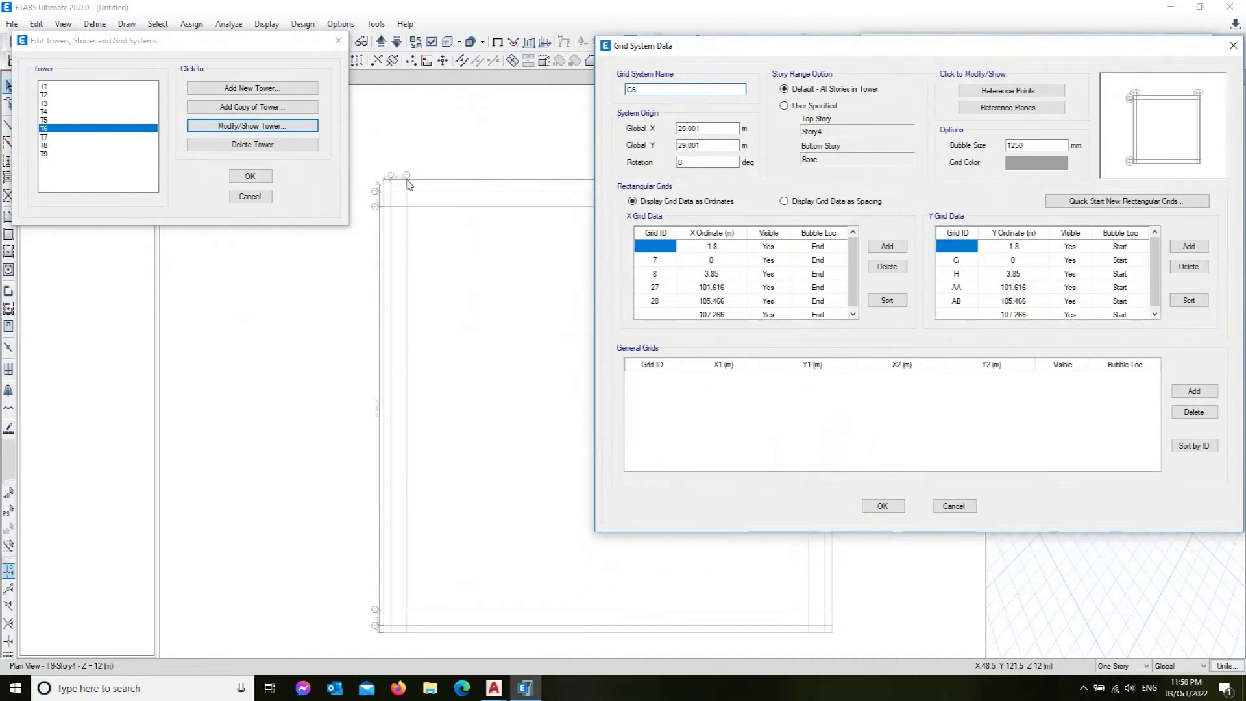
pyautogui.click(657, 275)
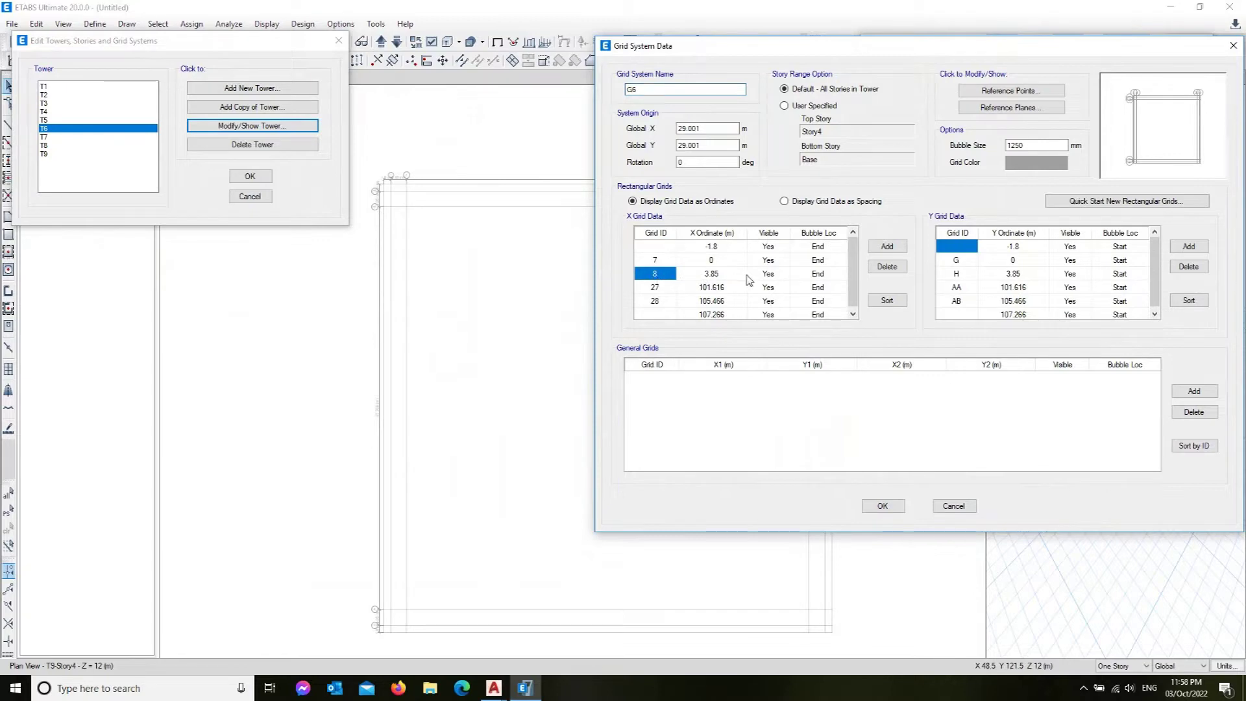
pyautogui.click(887, 267)
pyautogui.click(728, 304)
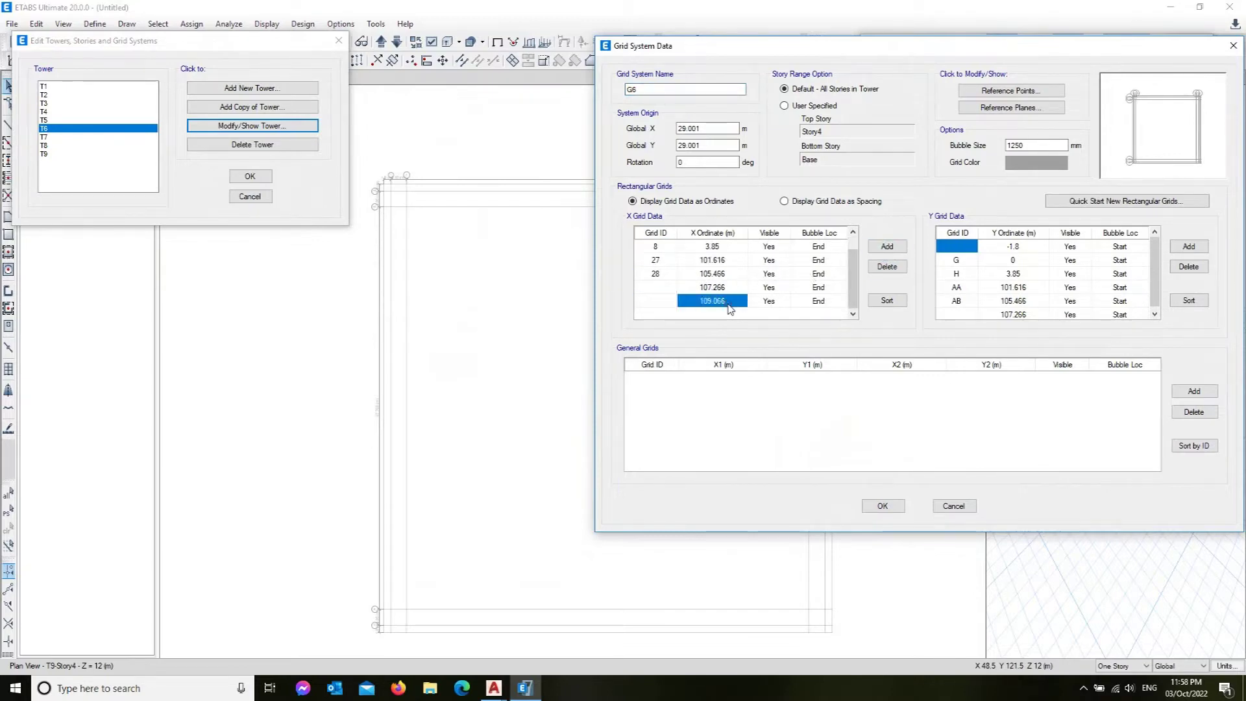
pyautogui.write('5.65')
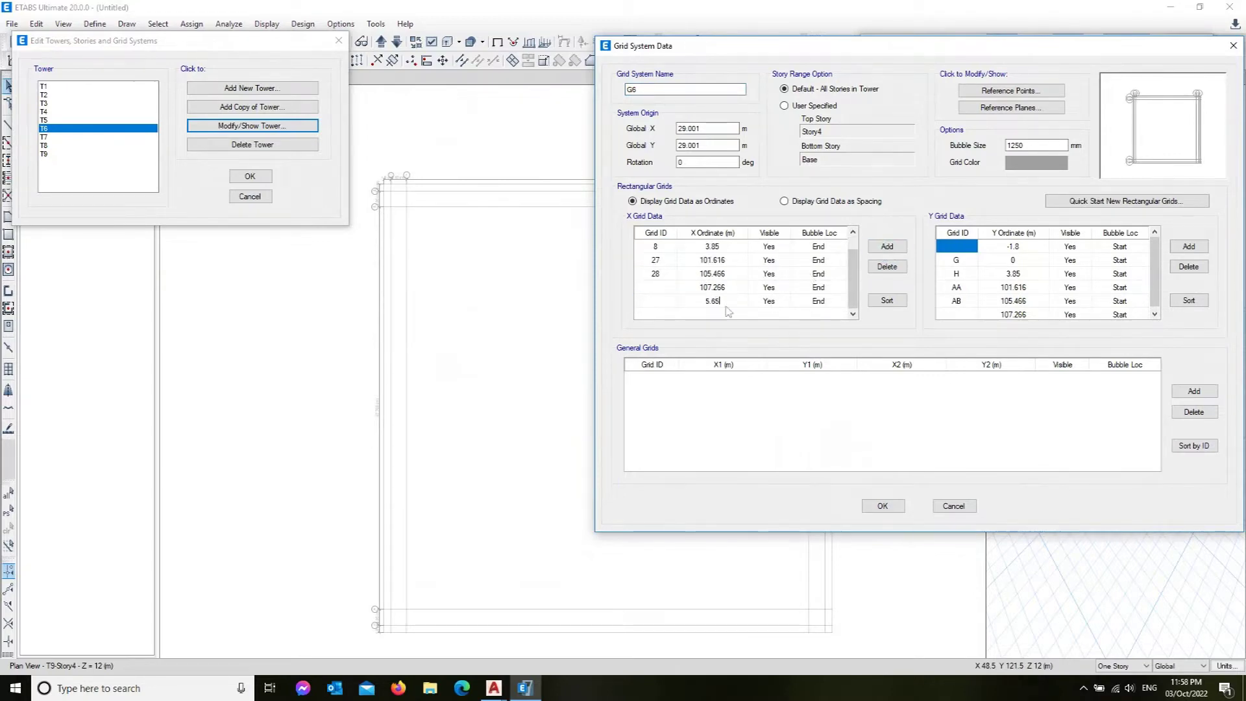
pyautogui.click(671, 306)
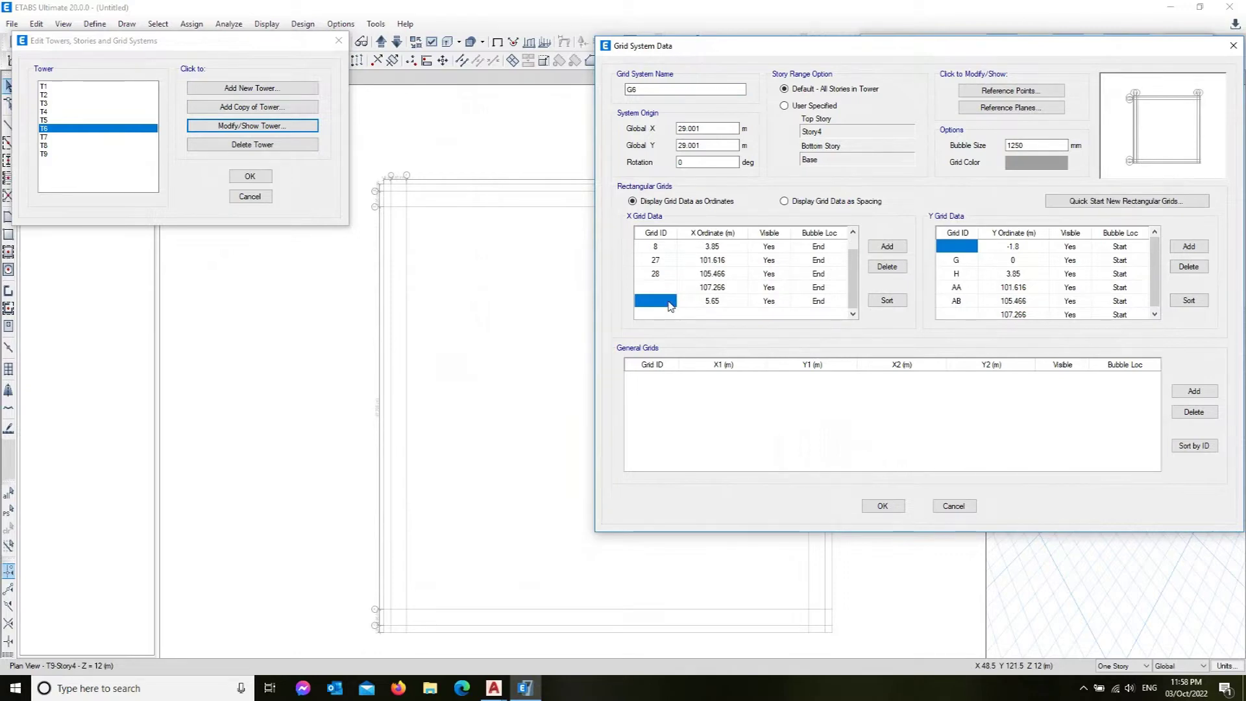
pyautogui.write('8a')
# Step: Add Y grid line H1 at 5.65 m, accept the changes, and redraw the plan
pyautogui.click(1189, 246)
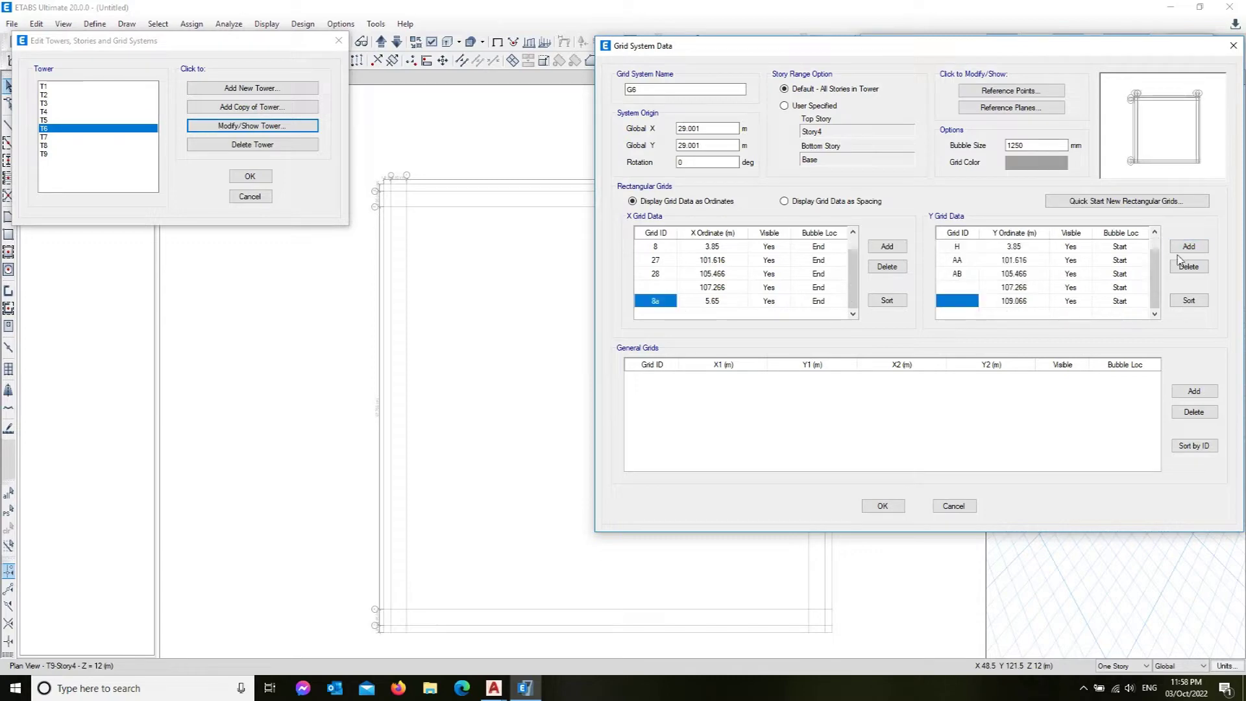
pyautogui.write('H1')
pyautogui.click(1022, 304)
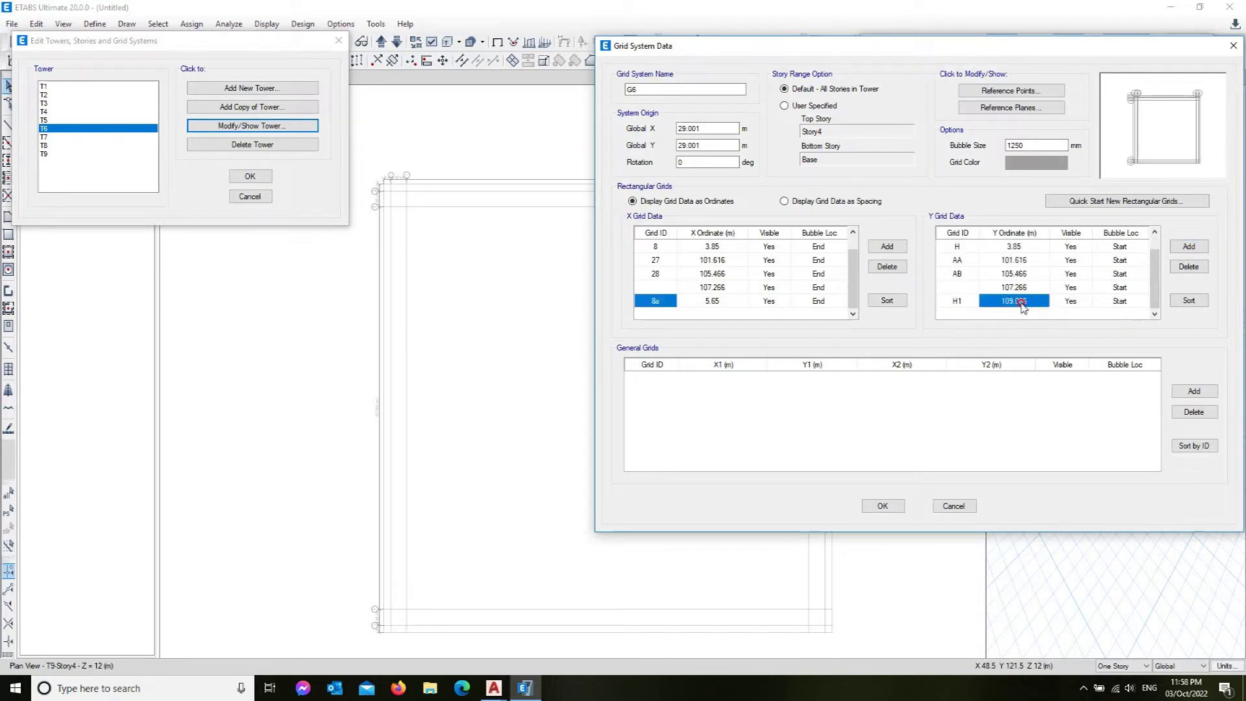
pyautogui.write('5.65')
pyautogui.click(882, 505)
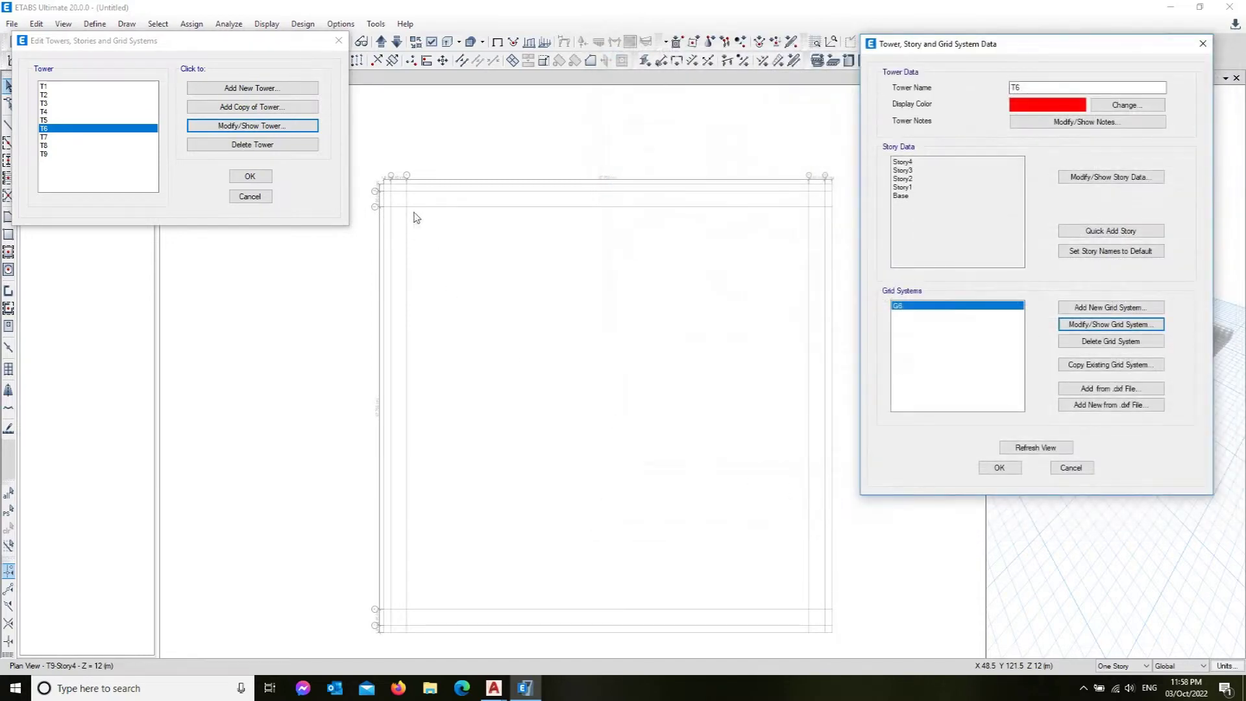
pyautogui.click(1036, 447)
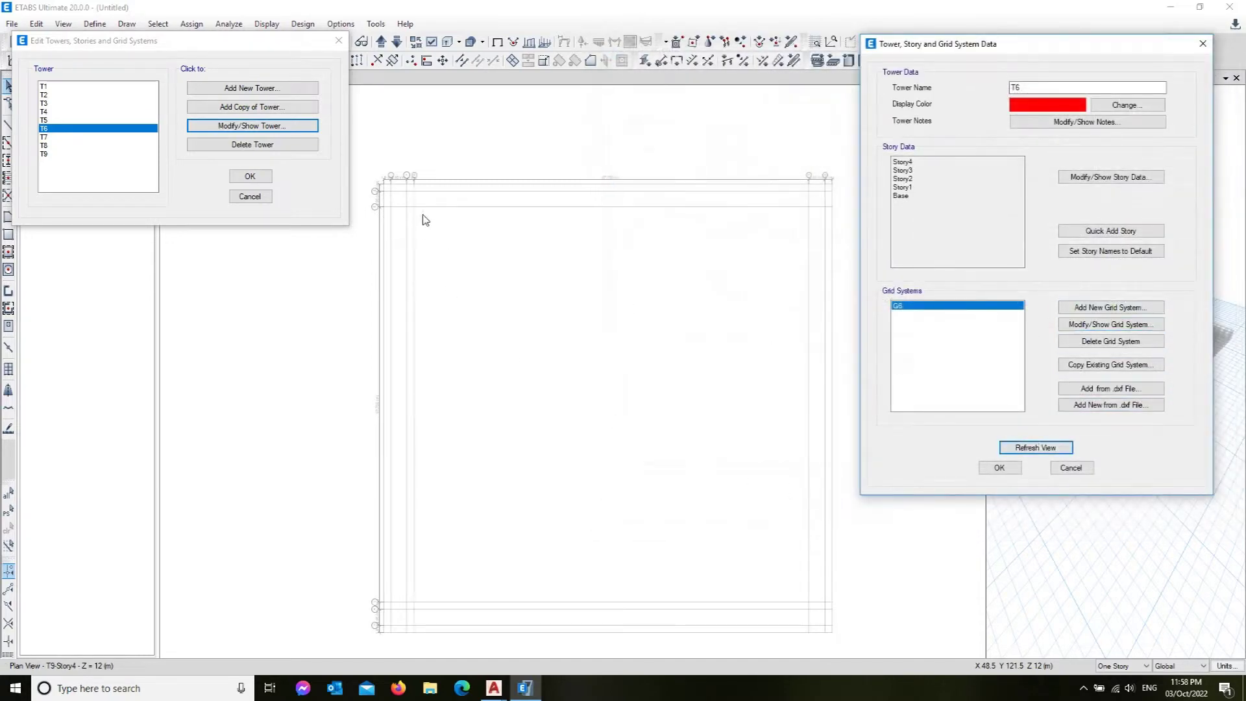
# Step: Zoom around the refreshed ETABS plan to inspect the grid bubbles, then switch to the AutoCAD grid plan
pyautogui.scroll(3, 429, 179)
pyautogui.scroll(-2, 513, 327)
pyautogui.scroll(-2, 498, 451)
pyautogui.scroll(3, 469, 625)
pyautogui.scroll(3, 469, 626)
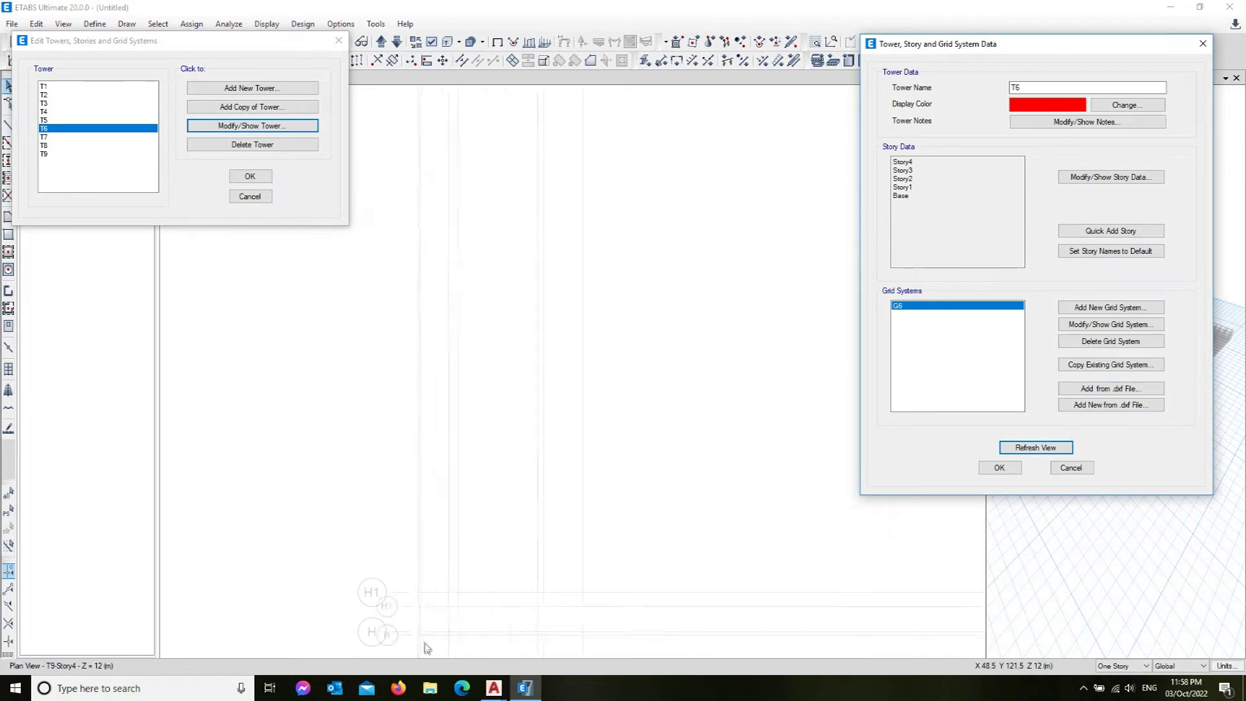
pyautogui.scroll(-2, 403, 626)
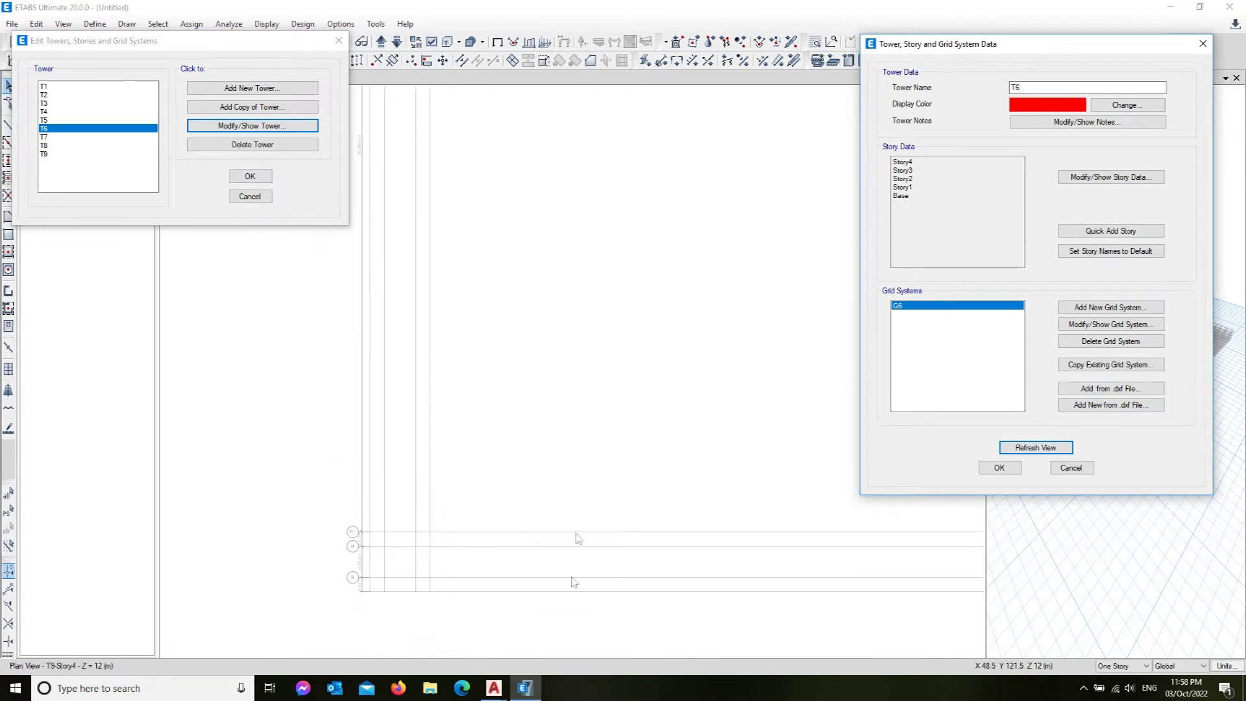
pyautogui.moveTo(494, 688)
pyautogui.click(564, 630)
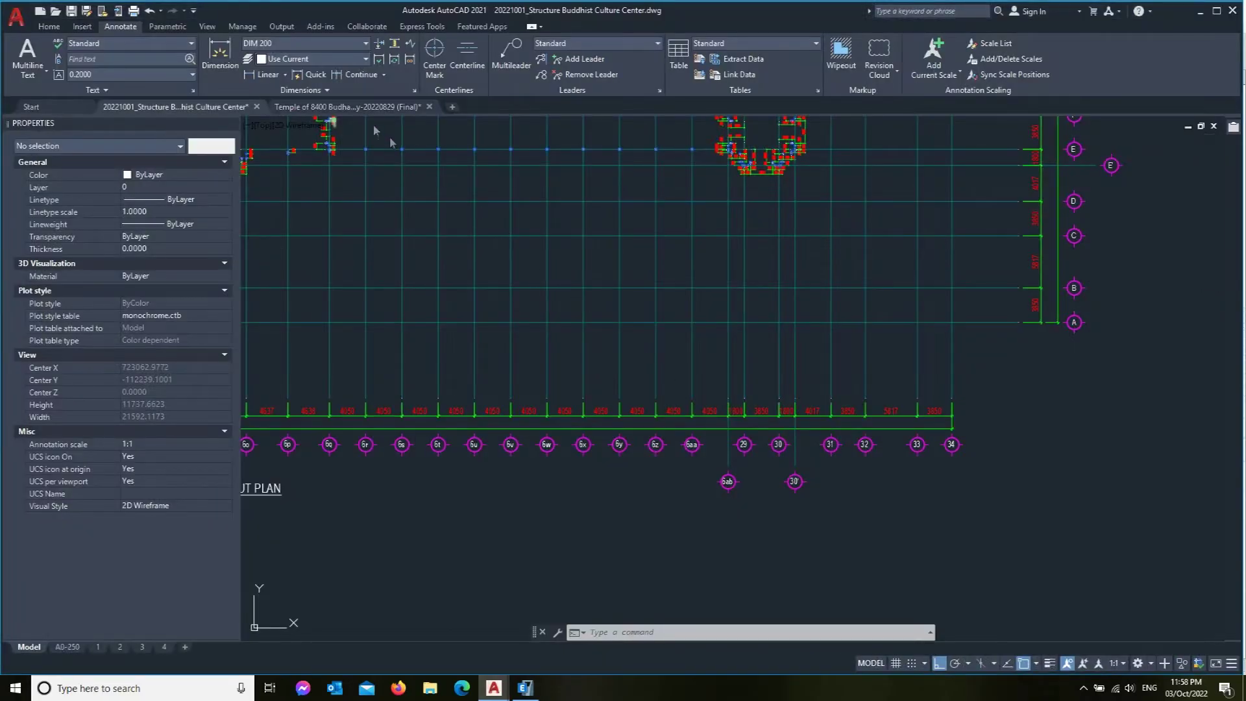
# Step: Pan and zoom the temple gallery drawing to read its 4050 grid bay spacing, then return to ETABS
pyautogui.scroll(-4, 509, 461)
pyautogui.scroll(2, 681, 437)
pyautogui.moveTo(682, 437); pyautogui.dragTo(605, 508, button='middle')
pyautogui.scroll(2, 604, 508)
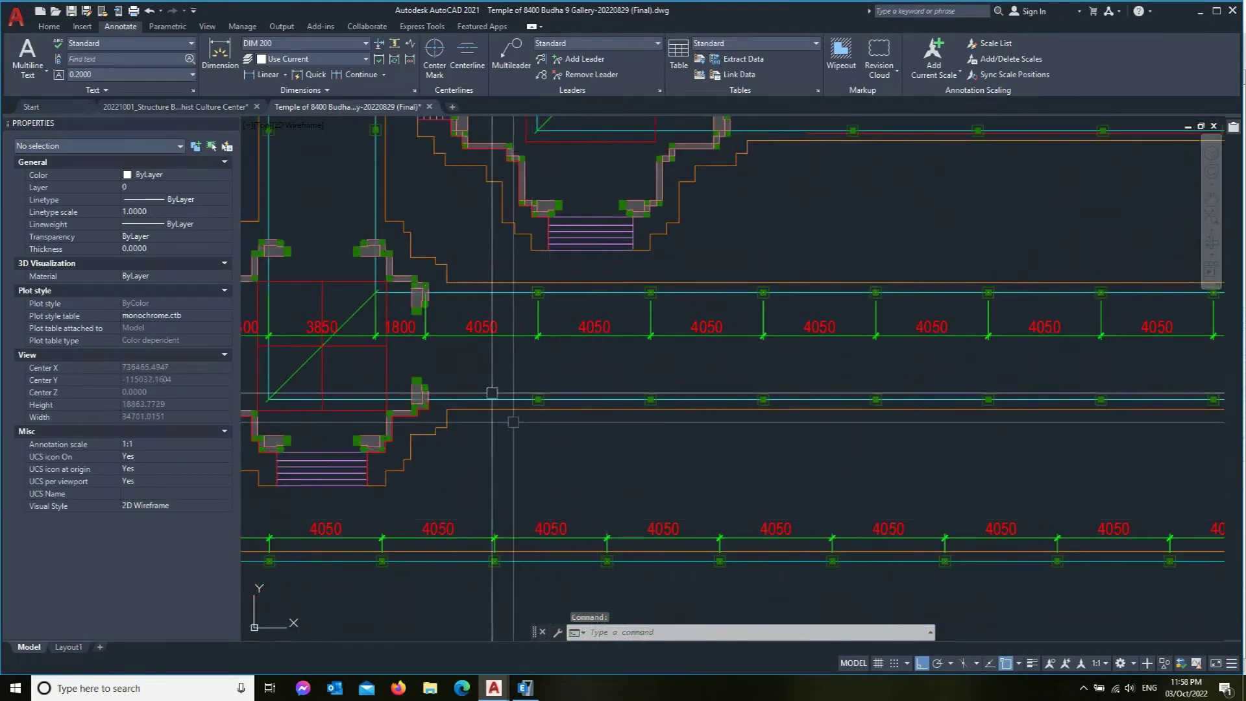
pyautogui.scroll(1, 479, 334)
pyautogui.scroll(-2, 487, 306)
pyautogui.scroll(-2, 467, 306)
pyautogui.scroll(-1, 564, 326)
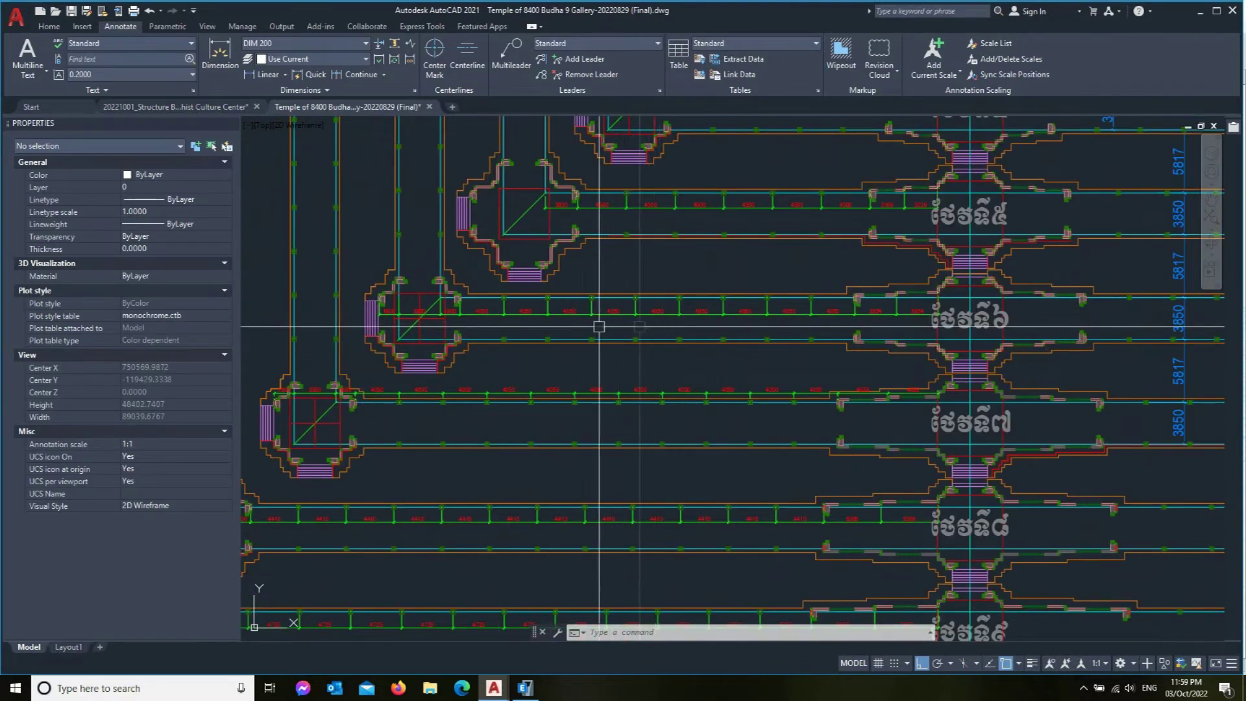
pyautogui.scroll(3, 422, 299)
pyautogui.scroll(1, 455, 279)
pyautogui.click(522, 685)
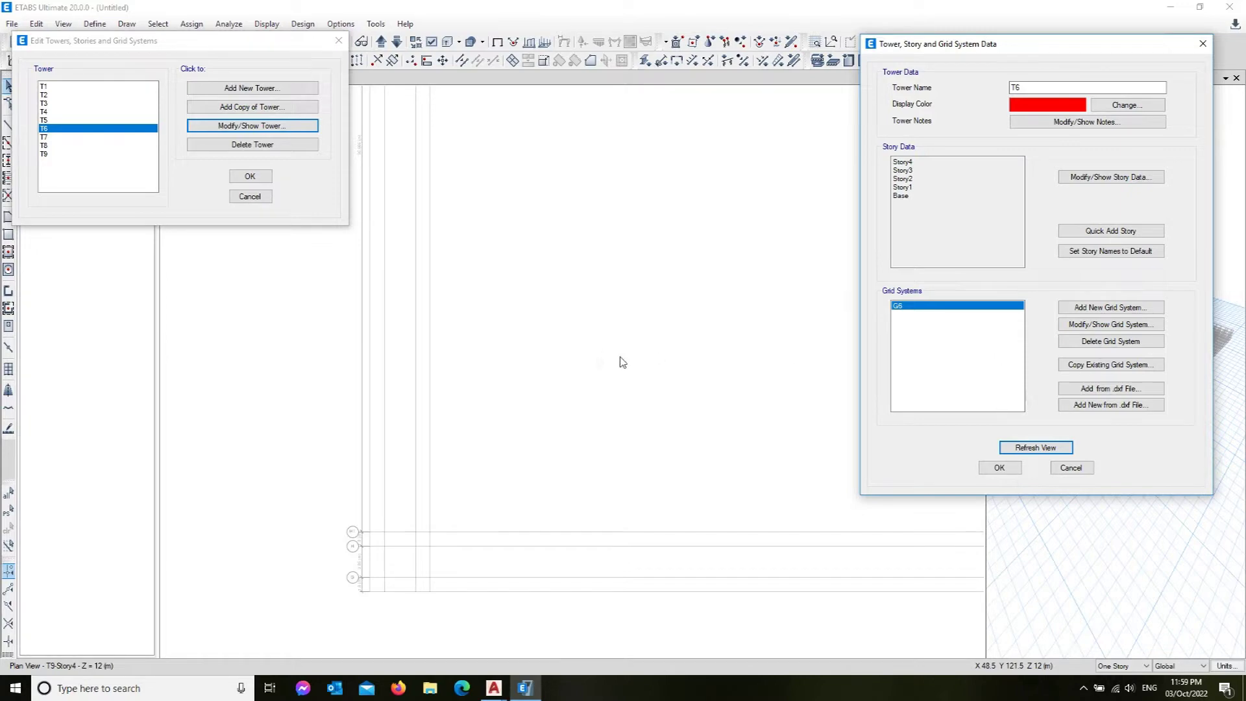
# Step: Add X grid 8b and Y grid H2, both at 9.7 m, to G6
pyautogui.click(1091, 325)
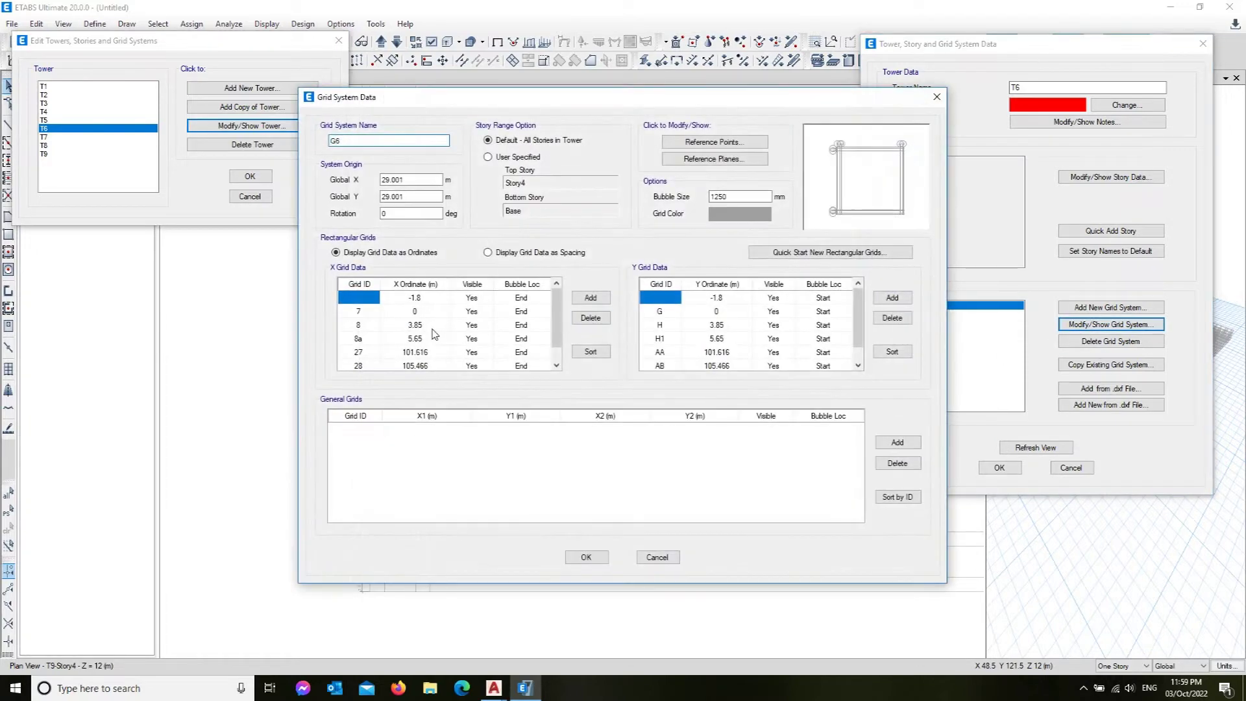
pyautogui.click(374, 338)
pyautogui.click(598, 298)
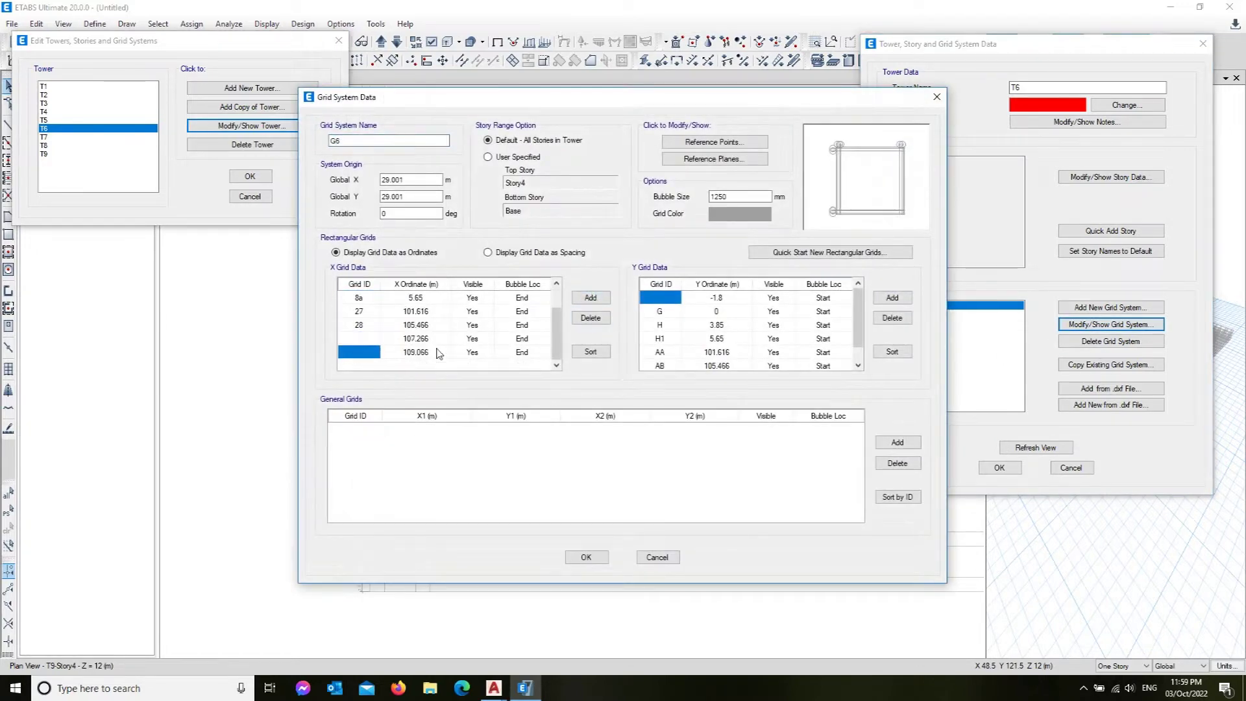
pyautogui.write('8')
pyautogui.write('b')
pyautogui.click(423, 356)
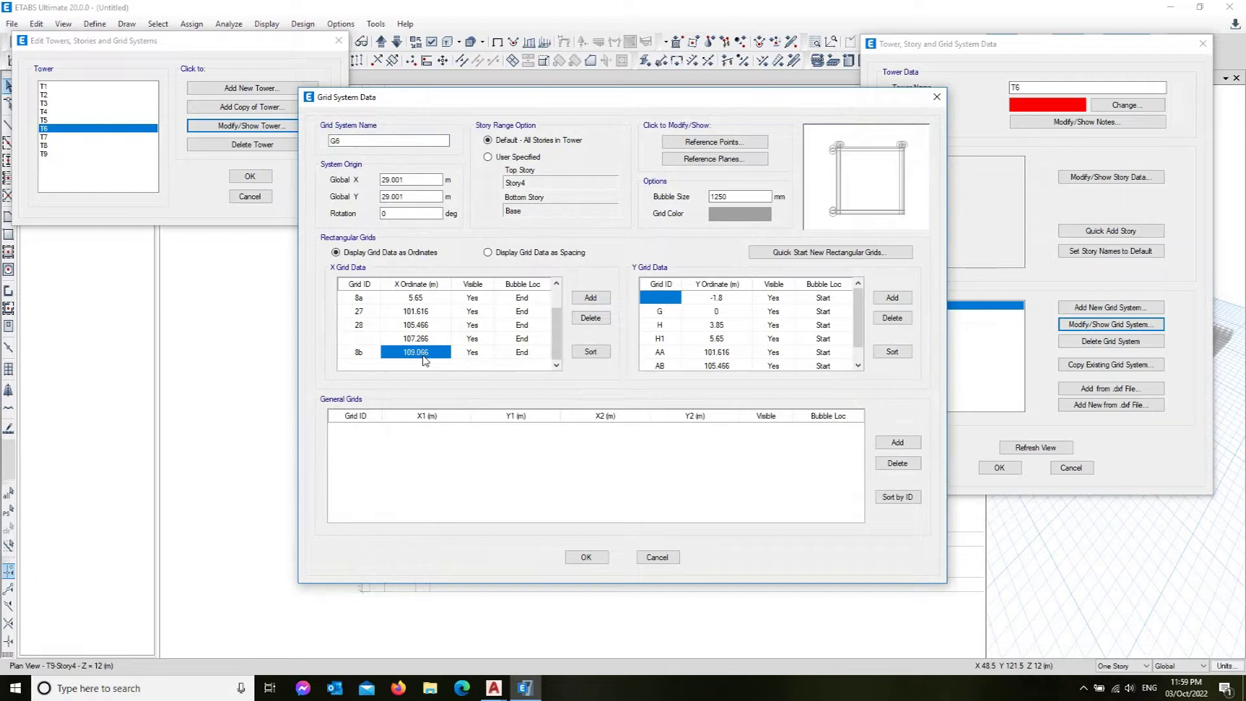
pyautogui.write('9.7')
pyautogui.click(892, 297)
pyautogui.write('H2')
pyautogui.click(717, 350)
pyautogui.write('9.7')
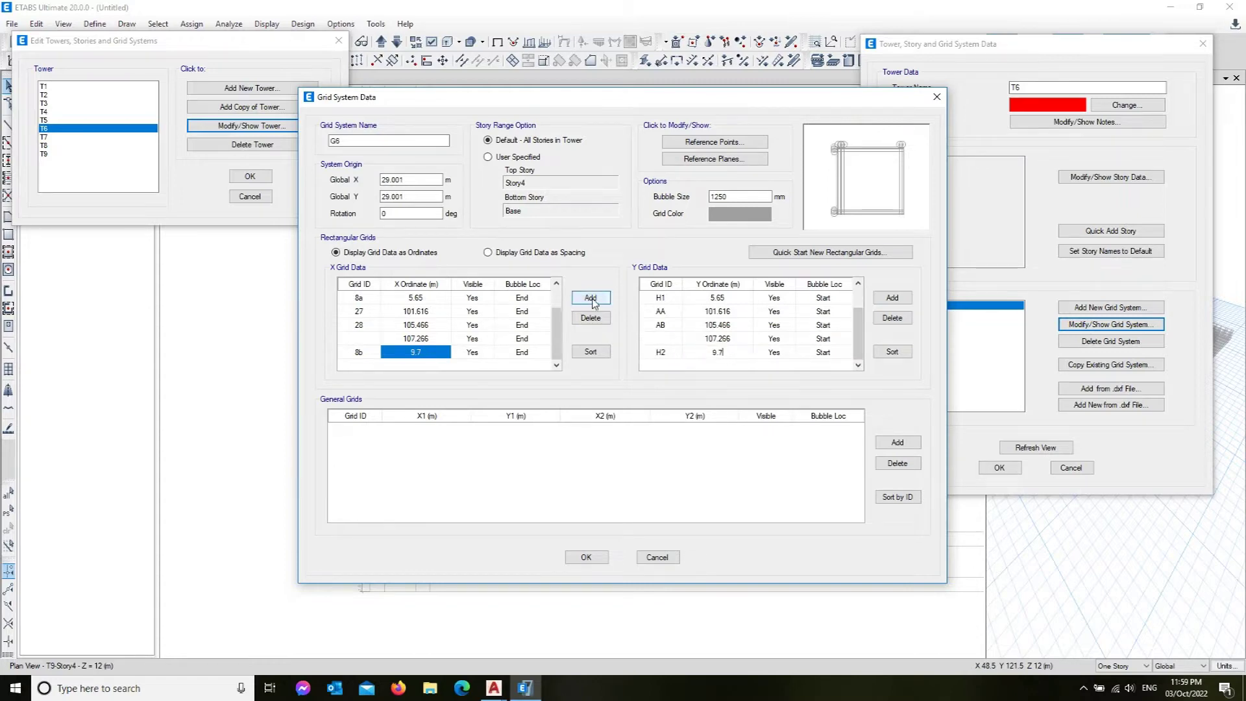
# Step: Add X grid 8c and Y grid H3, correcting 8c's ordinate to 13.75
pyautogui.click(591, 297)
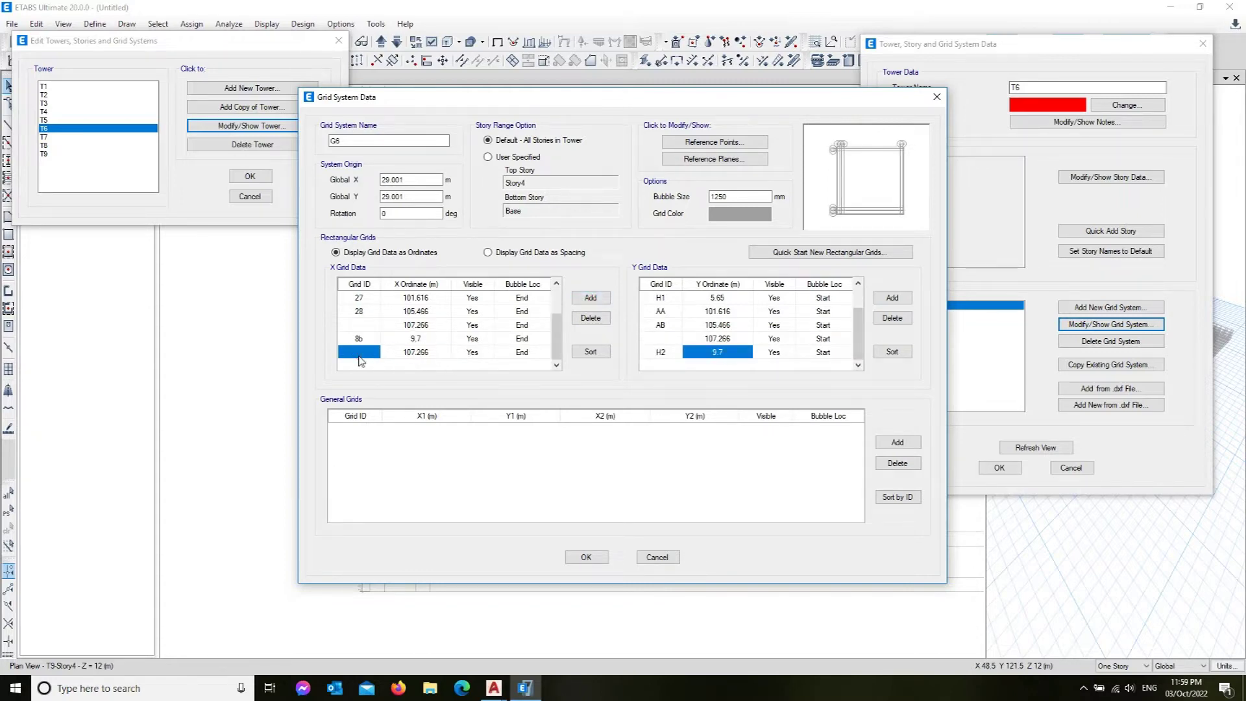
pyautogui.write('8c')
pyautogui.click(430, 354)
pyautogui.write('10')
pyautogui.press('BackSpace')
pyautogui.write('5')
pyautogui.click(893, 297)
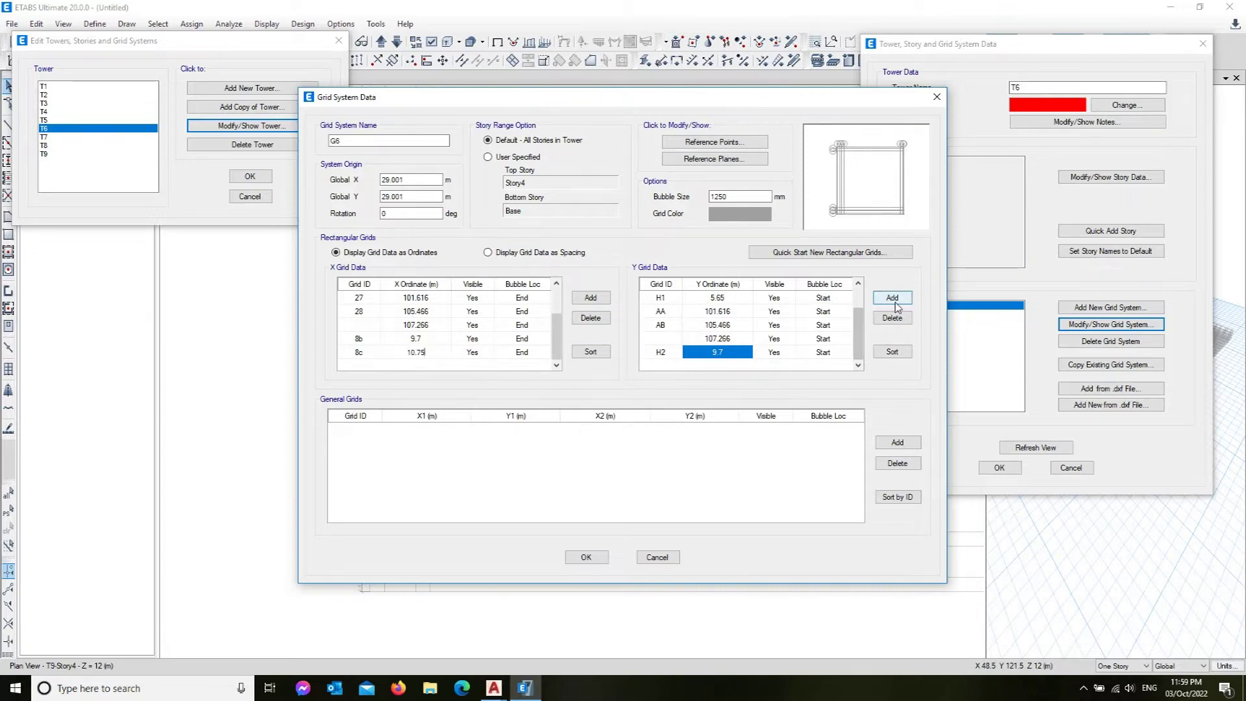
pyautogui.write('H3')
pyautogui.press('Tab')
pyautogui.write('13')
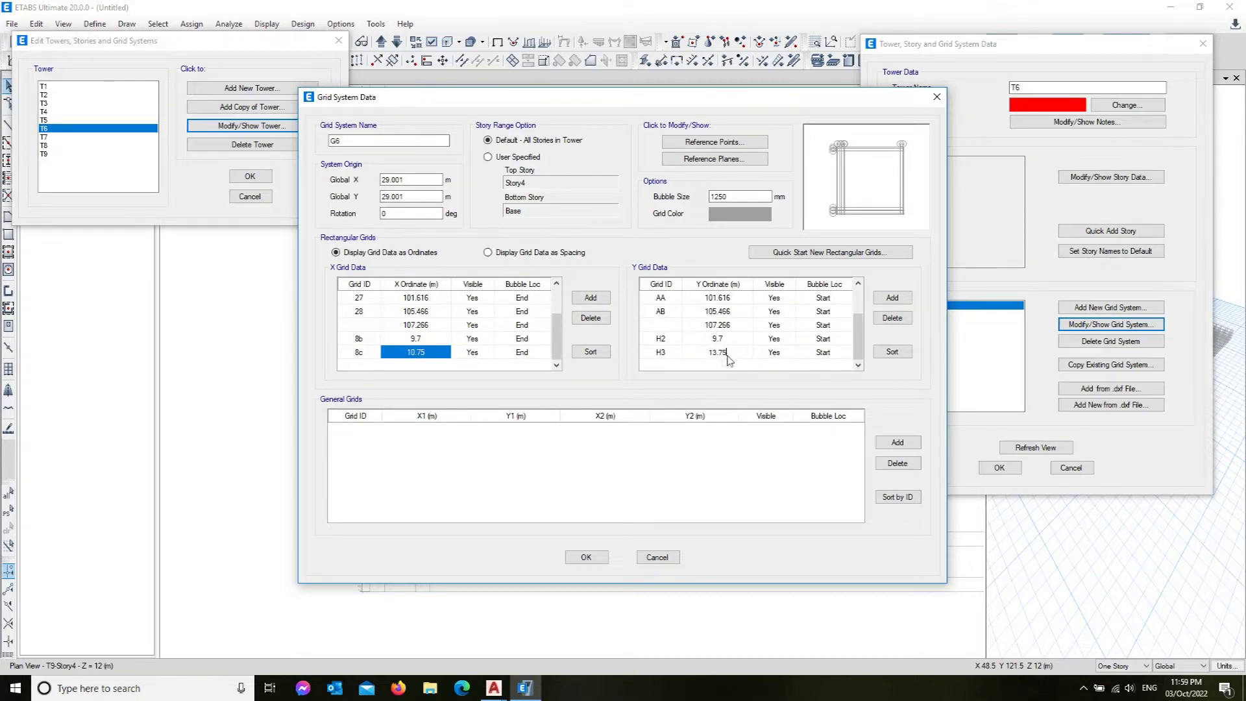
pyautogui.click(413, 354)
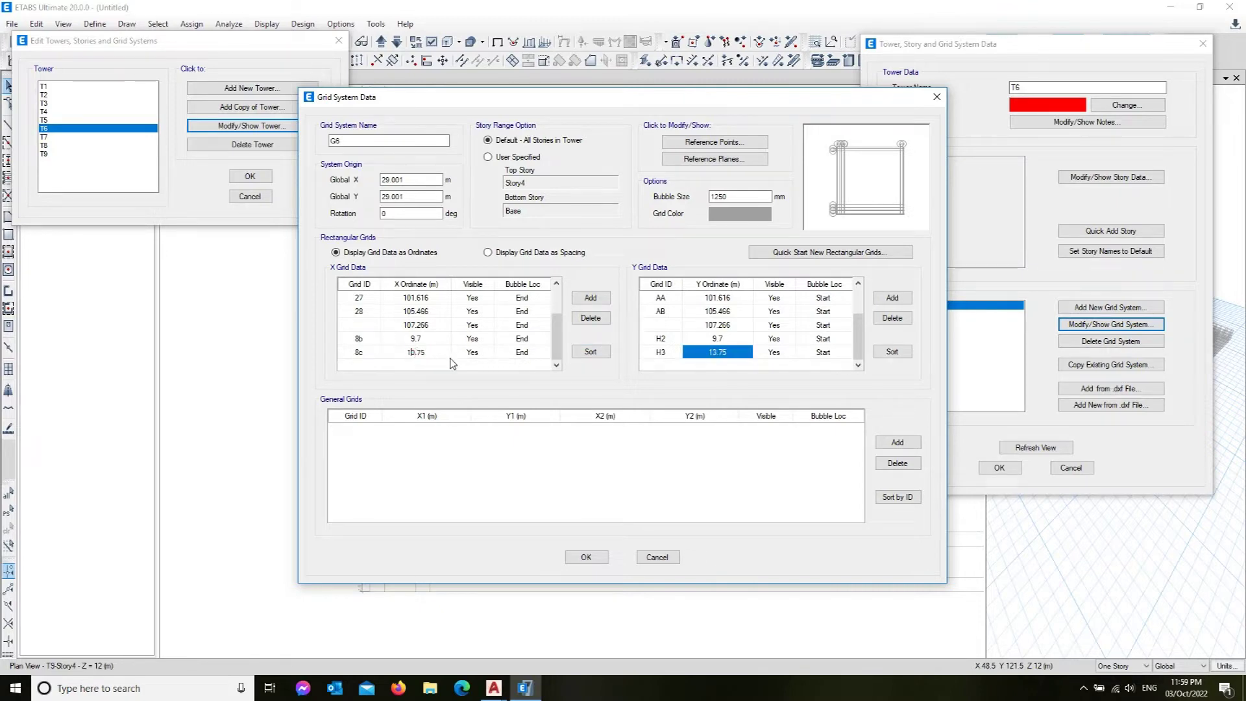
pyautogui.press('Delete')
pyautogui.write('3')
# Step: Add X grids 8d–8h at 17.8, 21.85, 25.9, 29.95 and 34 m
pyautogui.click(360, 351)
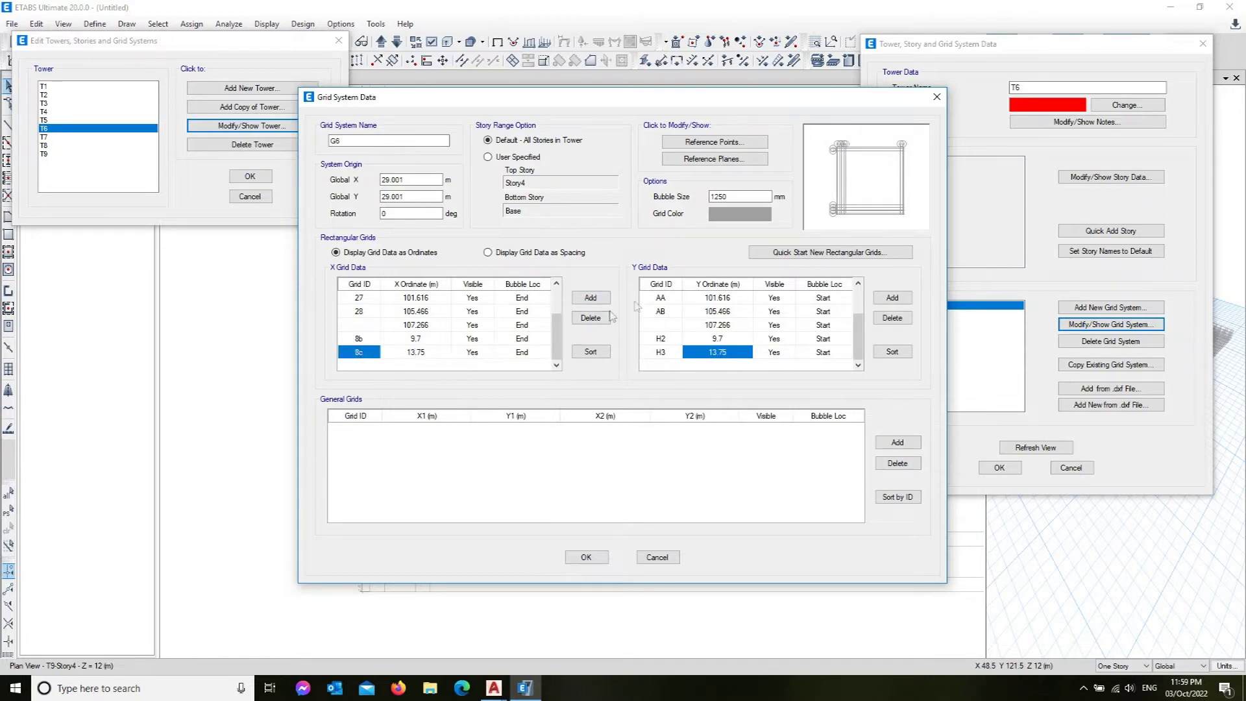
pyautogui.click(591, 297)
pyautogui.write('8d')
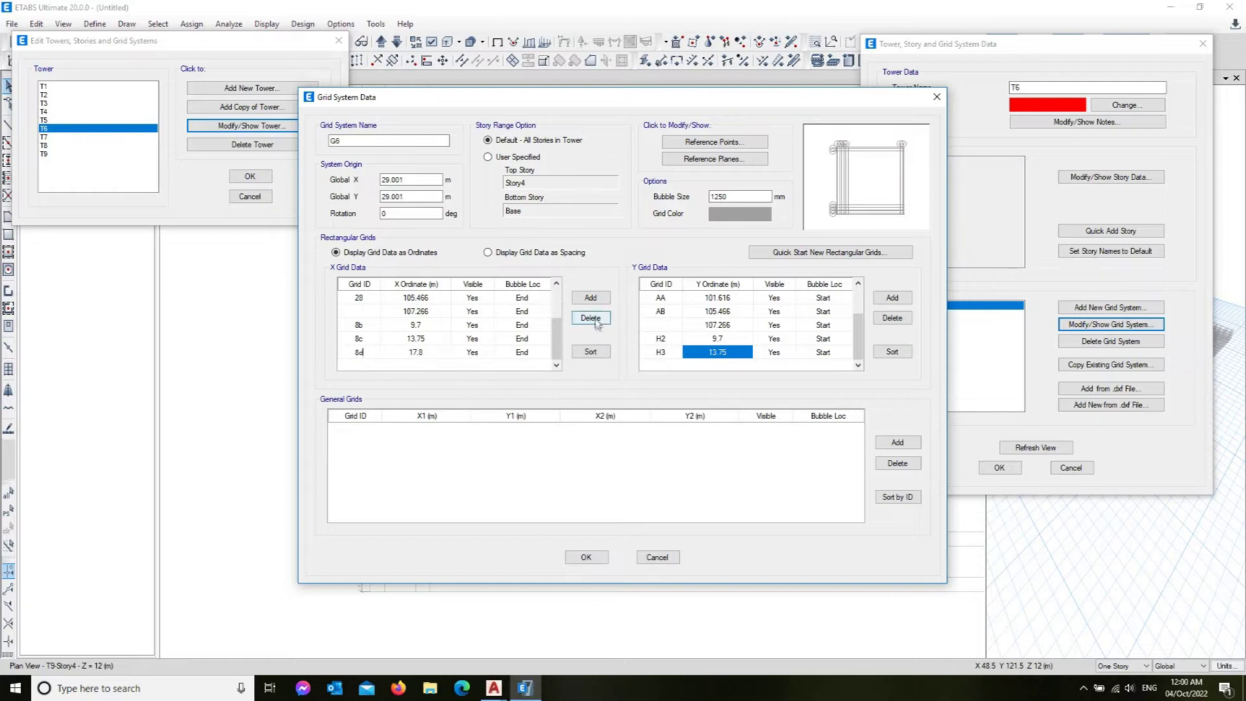
pyautogui.click(584, 298)
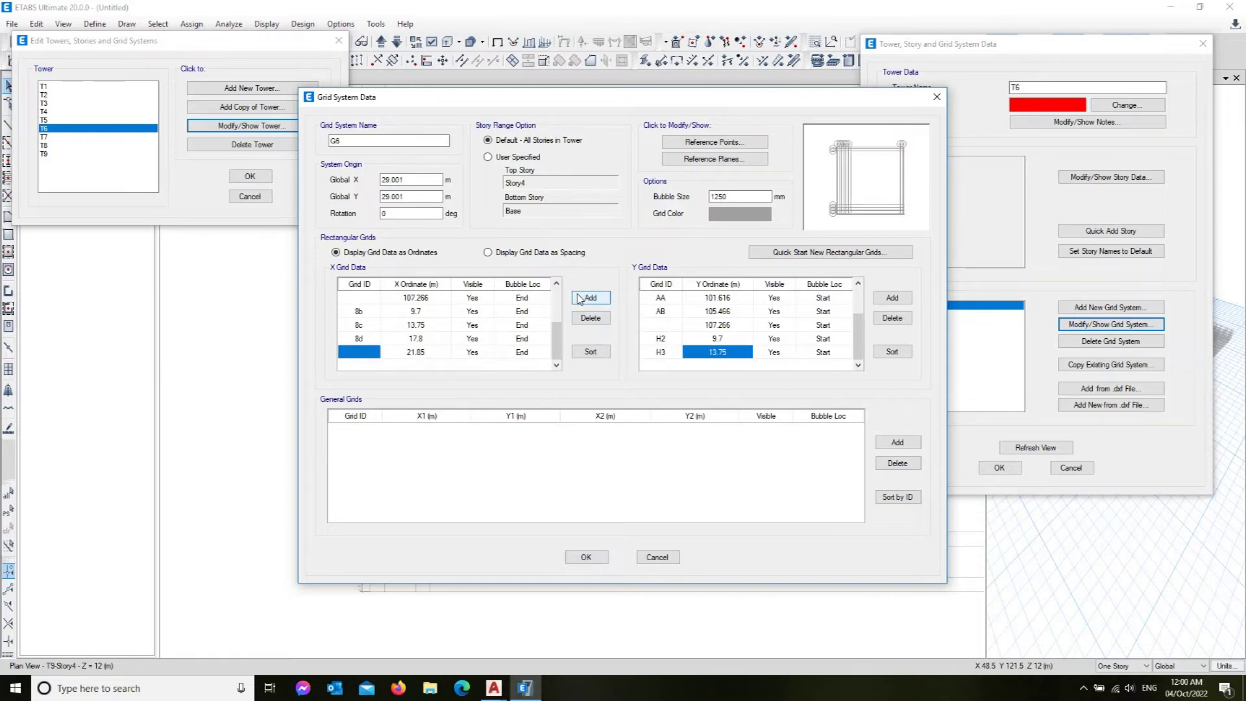
pyautogui.write('8e')
pyautogui.click(590, 299)
pyautogui.write('8f')
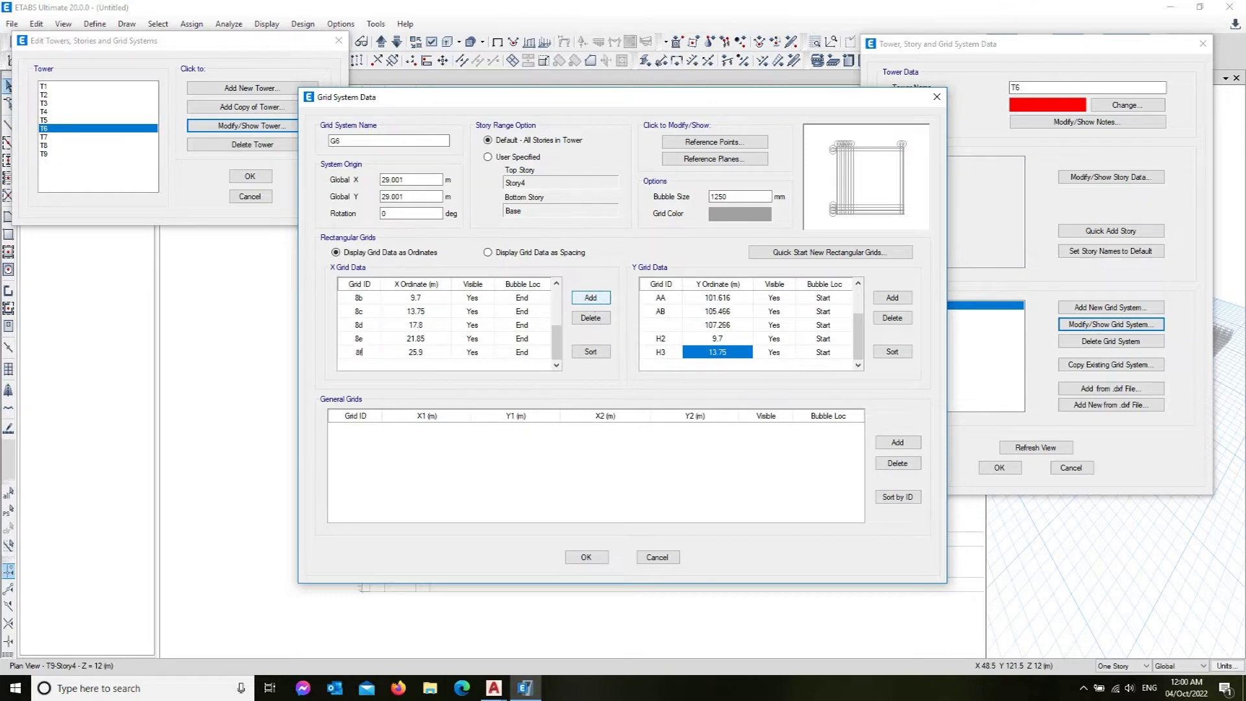
pyautogui.click(596, 300)
pyautogui.write('8g')
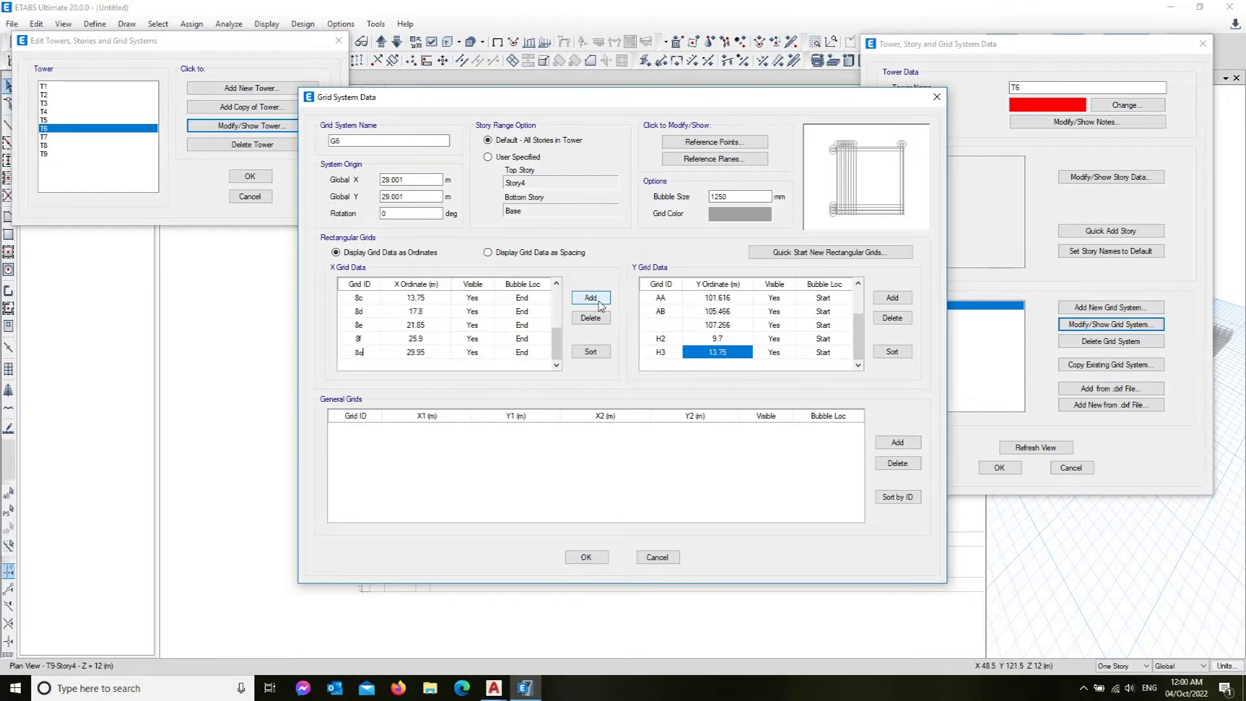
pyautogui.click(601, 306)
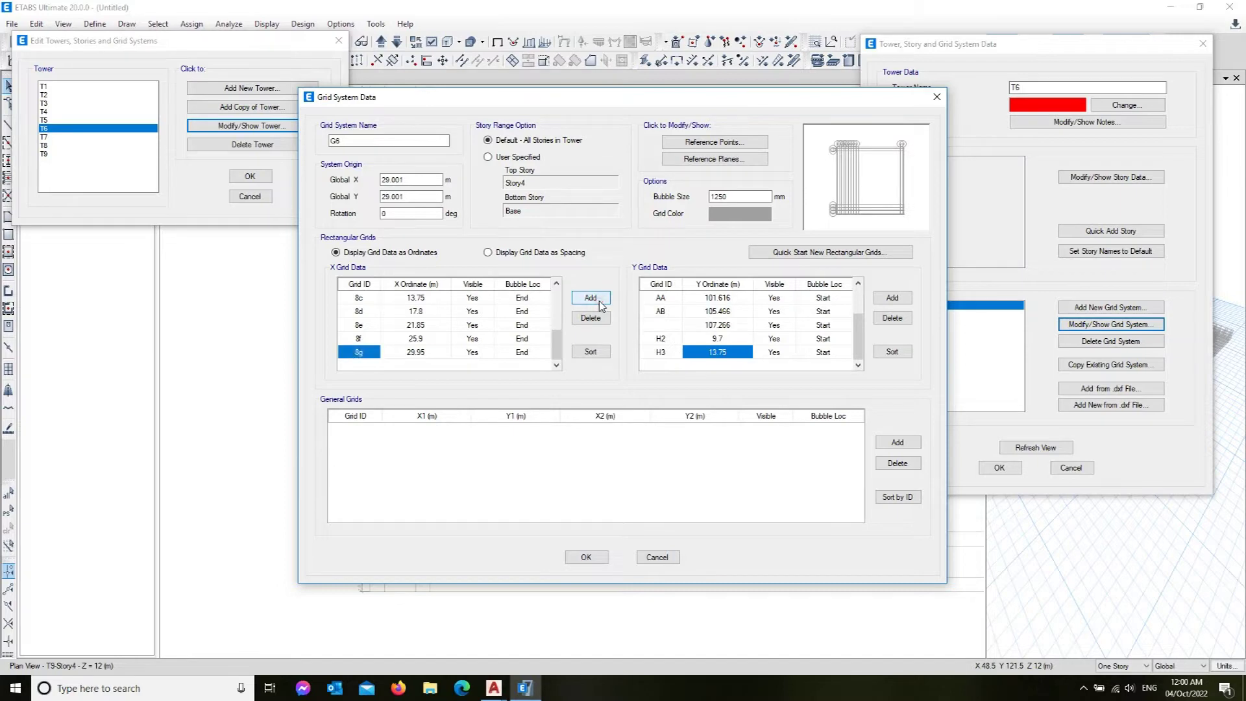
pyautogui.write('8h')
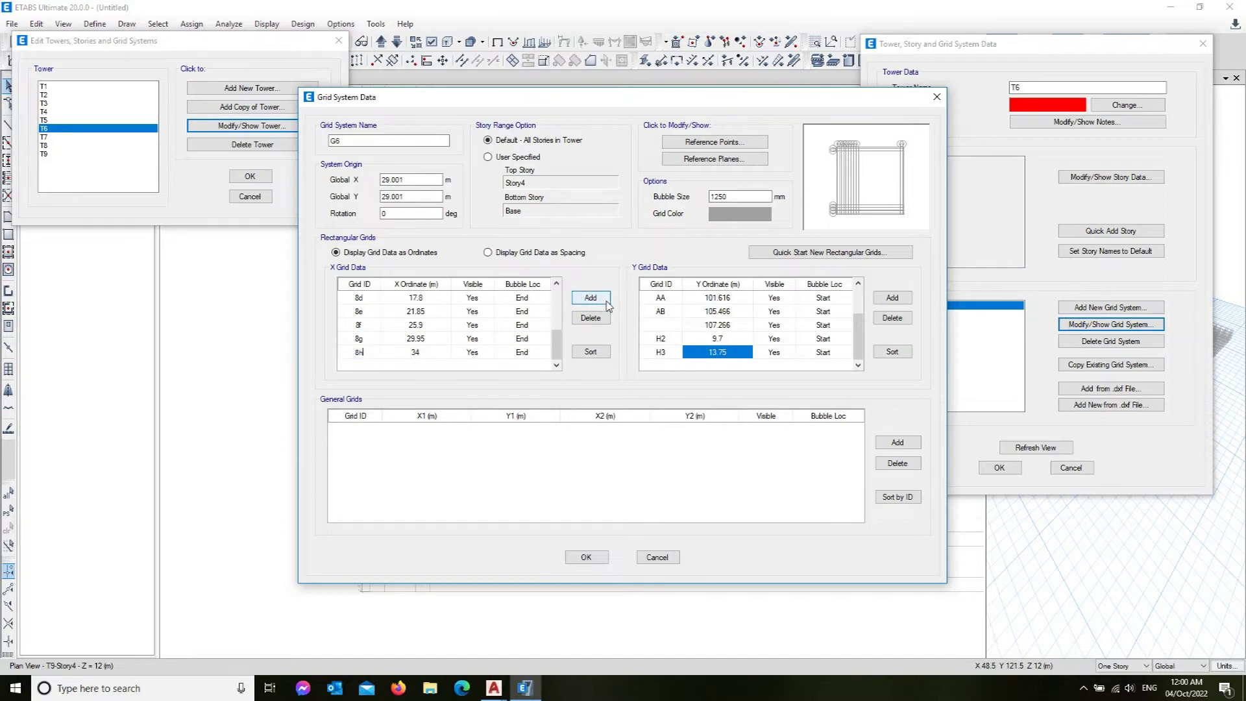
pyautogui.press('Tab')
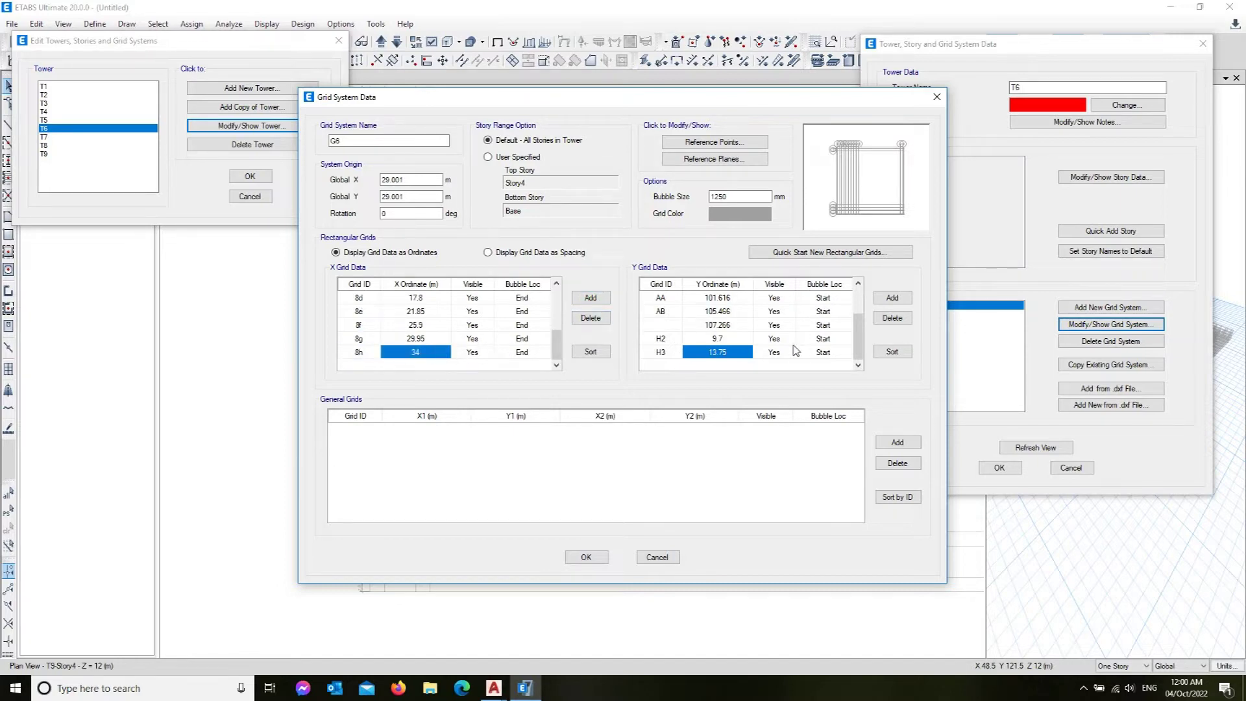
# Step: Add Y grids H4–H8 at 17.8, 21.85, 25.9, 29.95 and 34 m, then switch to AutoCAD
pyautogui.click(899, 299)
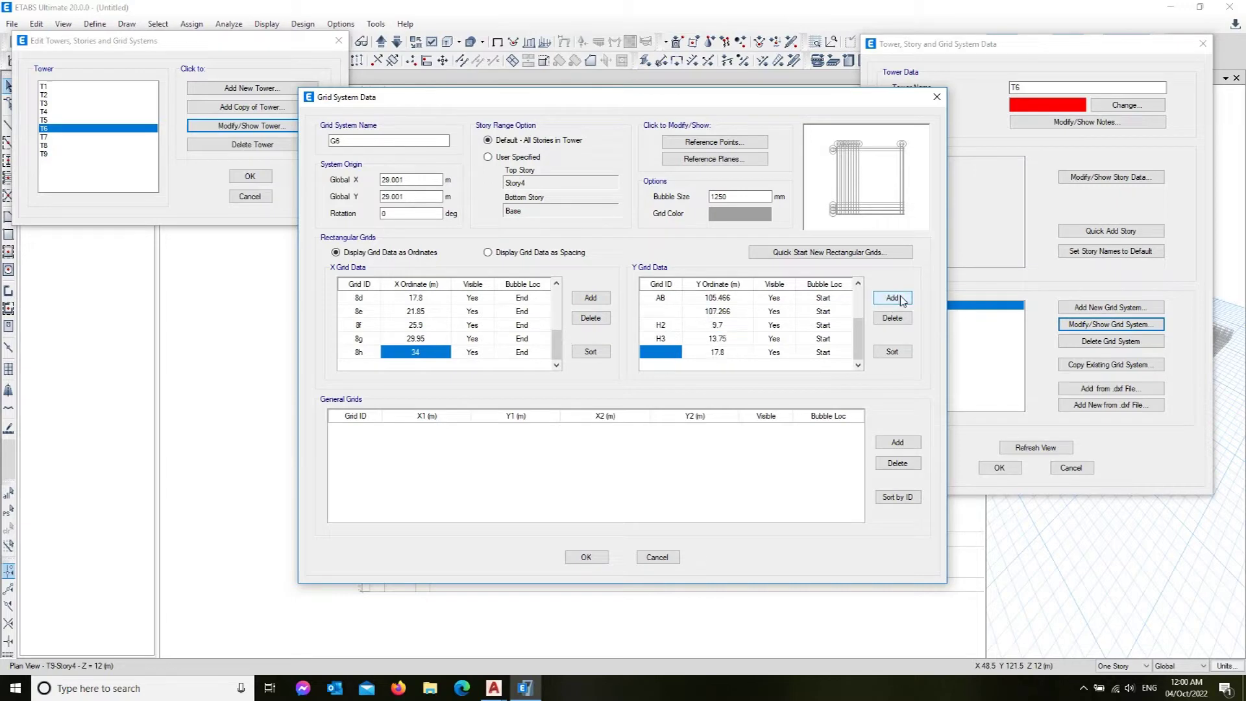
pyautogui.write('H')
pyautogui.click(901, 298)
pyautogui.write('H')
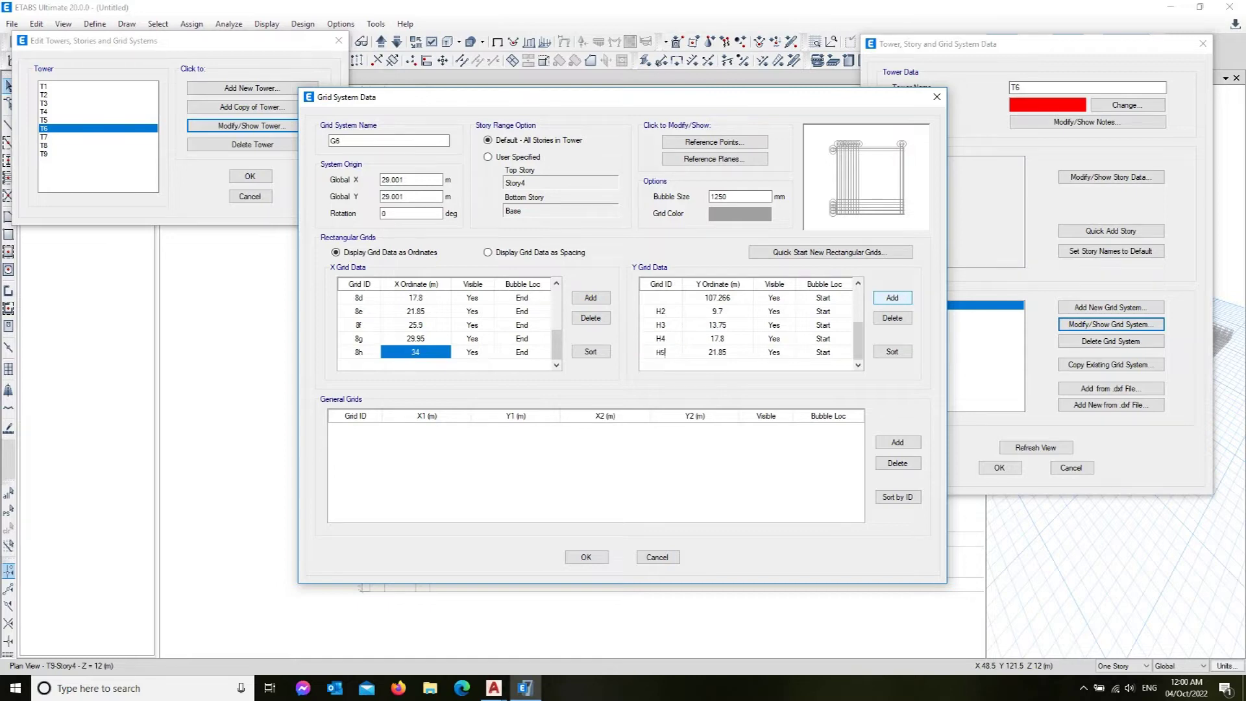
pyautogui.click(902, 299)
pyautogui.write('H')
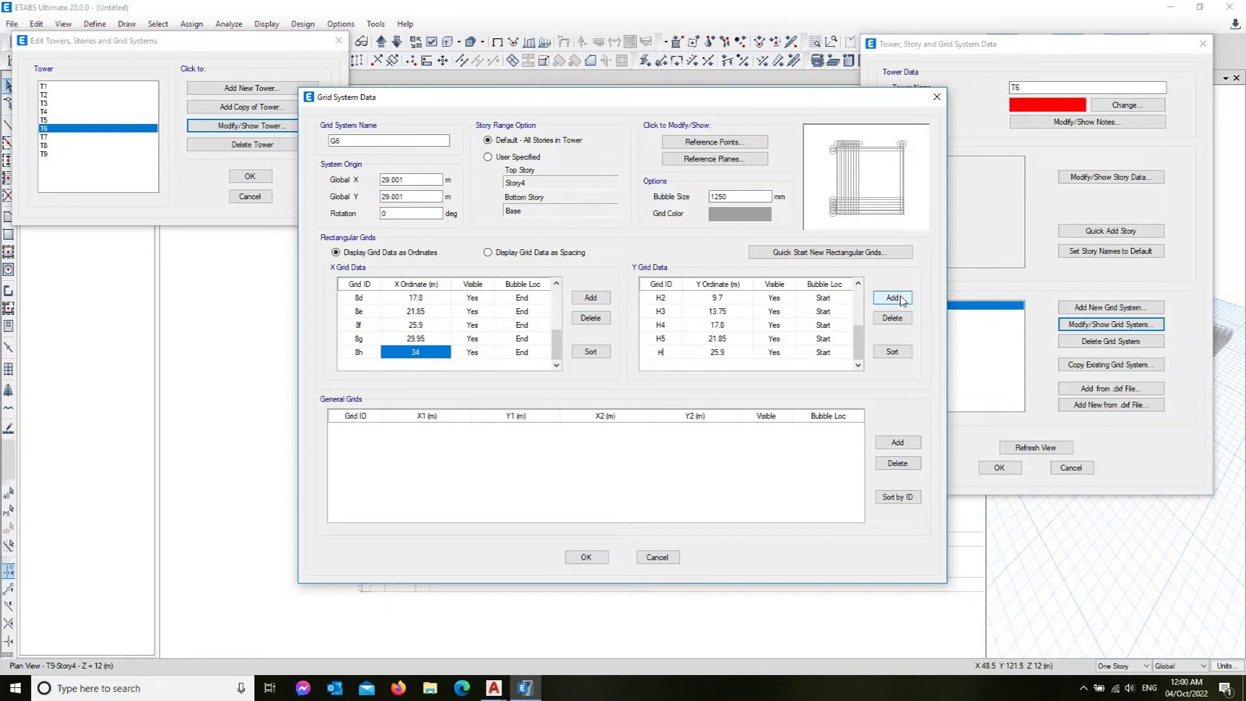
pyautogui.write('6')
pyautogui.click(902, 300)
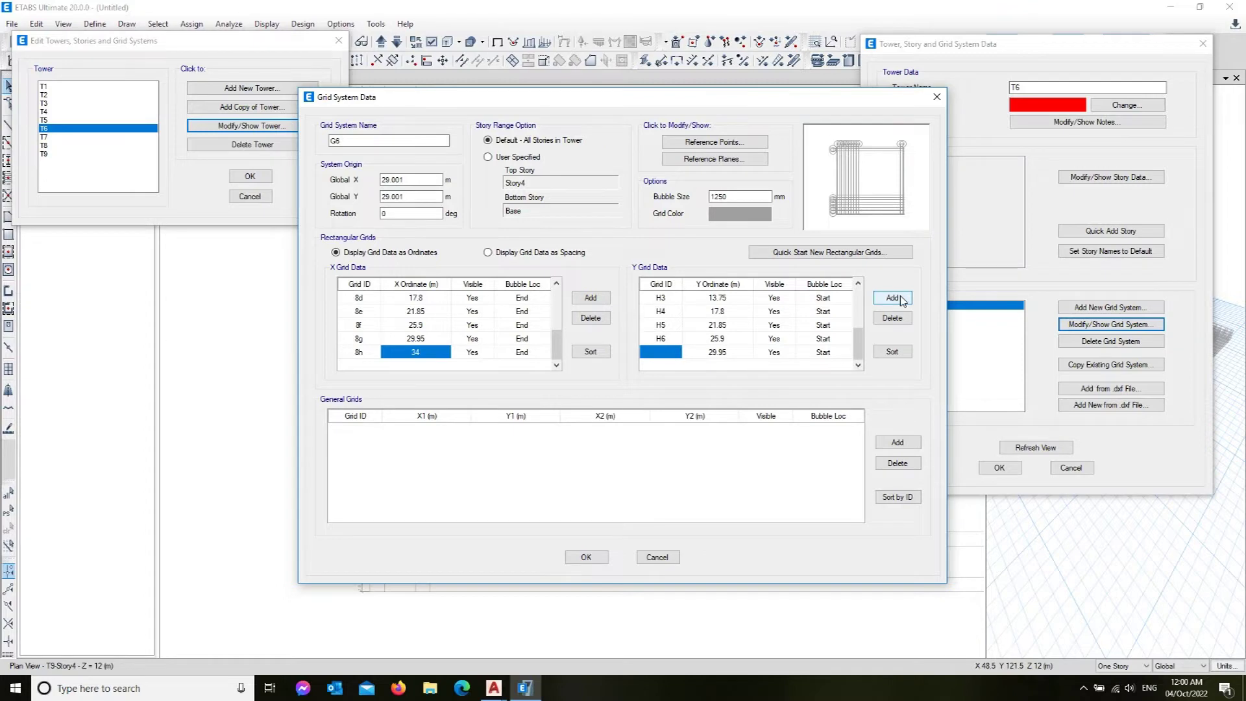
pyautogui.write('H7')
pyautogui.click(902, 300)
pyautogui.write('H8')
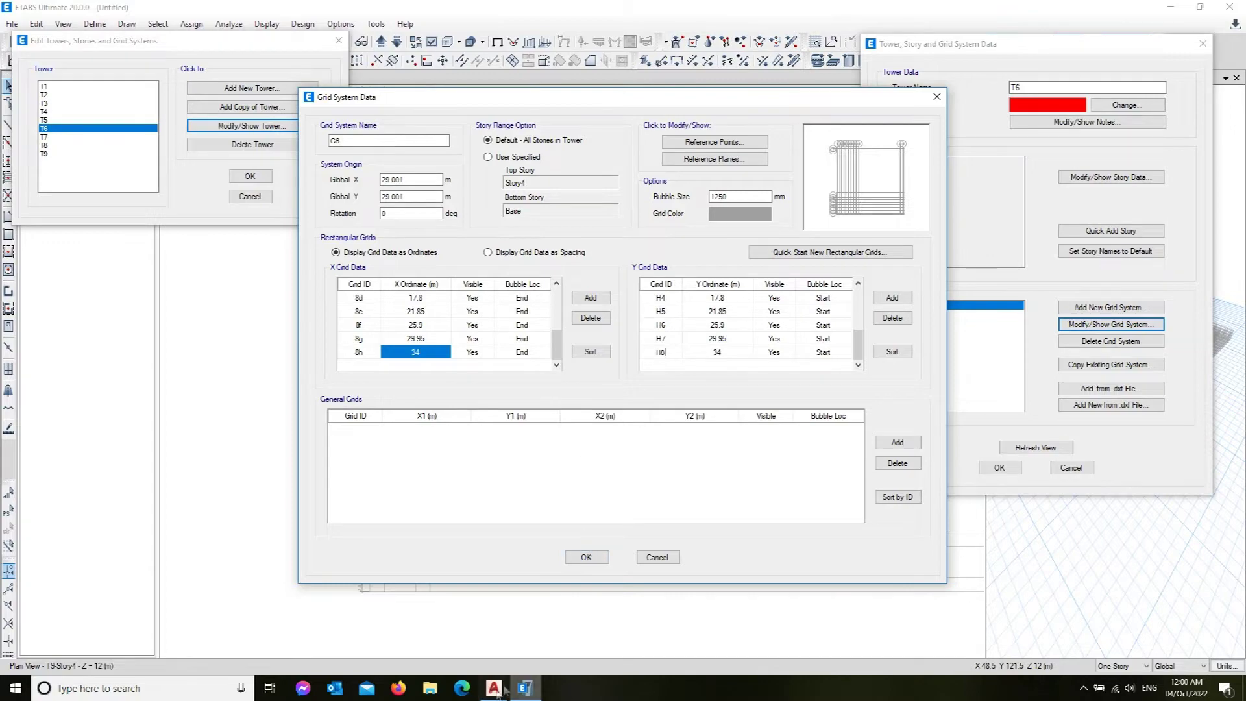
pyautogui.moveTo(494, 688)
pyautogui.click(422, 620)
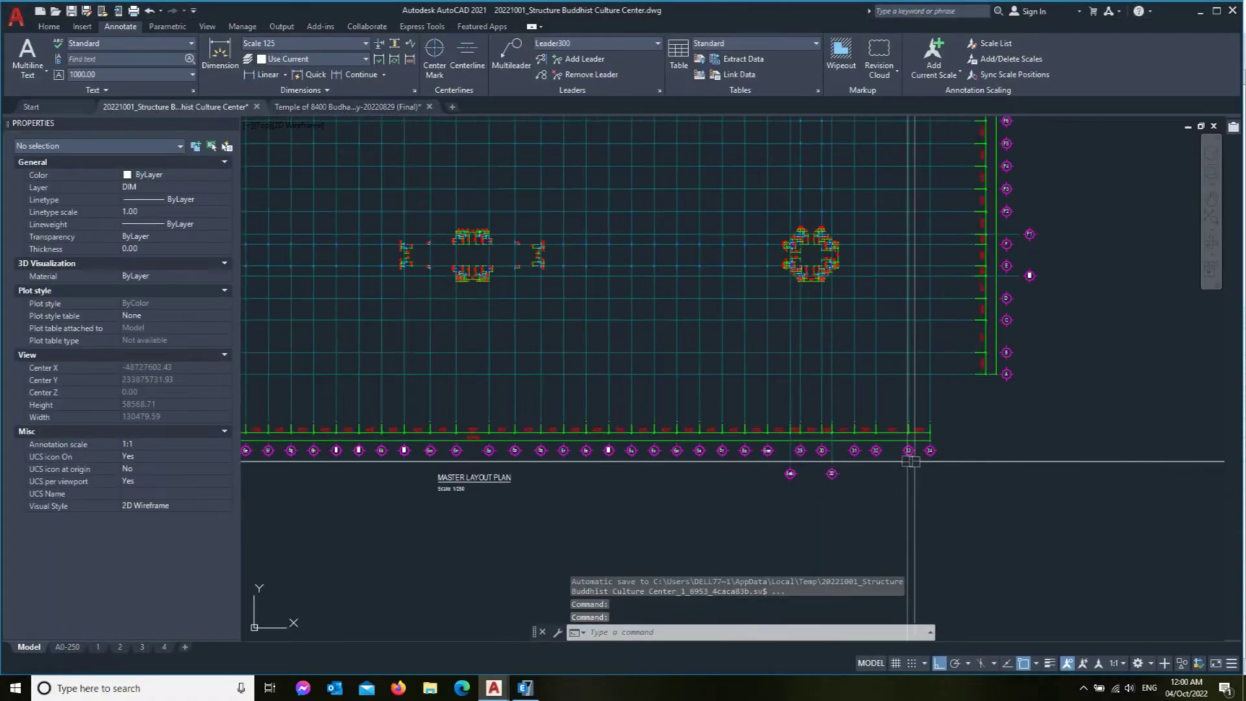
pyautogui.scroll(-2, 908, 461)
pyautogui.scroll(3, 676, 451)
pyautogui.scroll(2, 758, 423)
pyautogui.scroll(-3, 758, 424)
pyautogui.moveTo(793, 300); pyautogui.dragTo(779, 364, button='middle')
pyautogui.scroll(-2, 779, 363)
pyautogui.scroll(3, 779, 363)
pyautogui.scroll(3, 547, 387)
pyautogui.scroll(-1, 547, 389)
pyautogui.scroll(-2, 717, 342)
pyautogui.scroll(1, 745, 459)
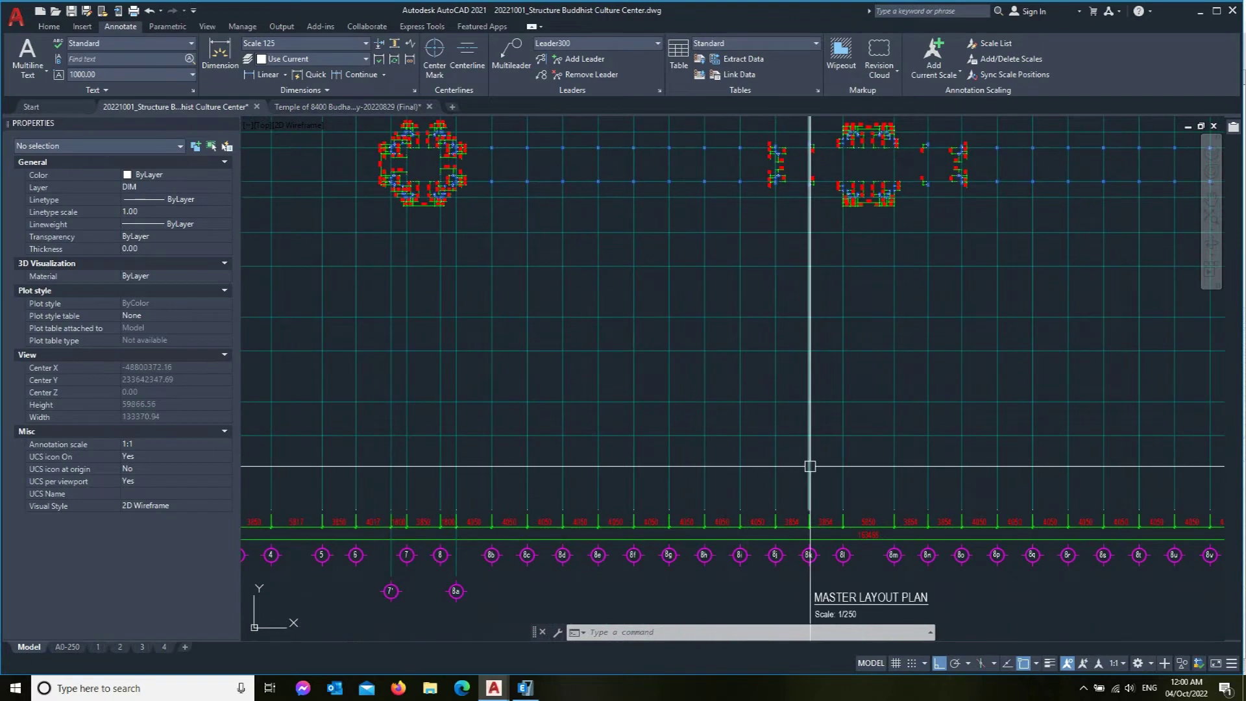
pyautogui.scroll(2, 779, 552)
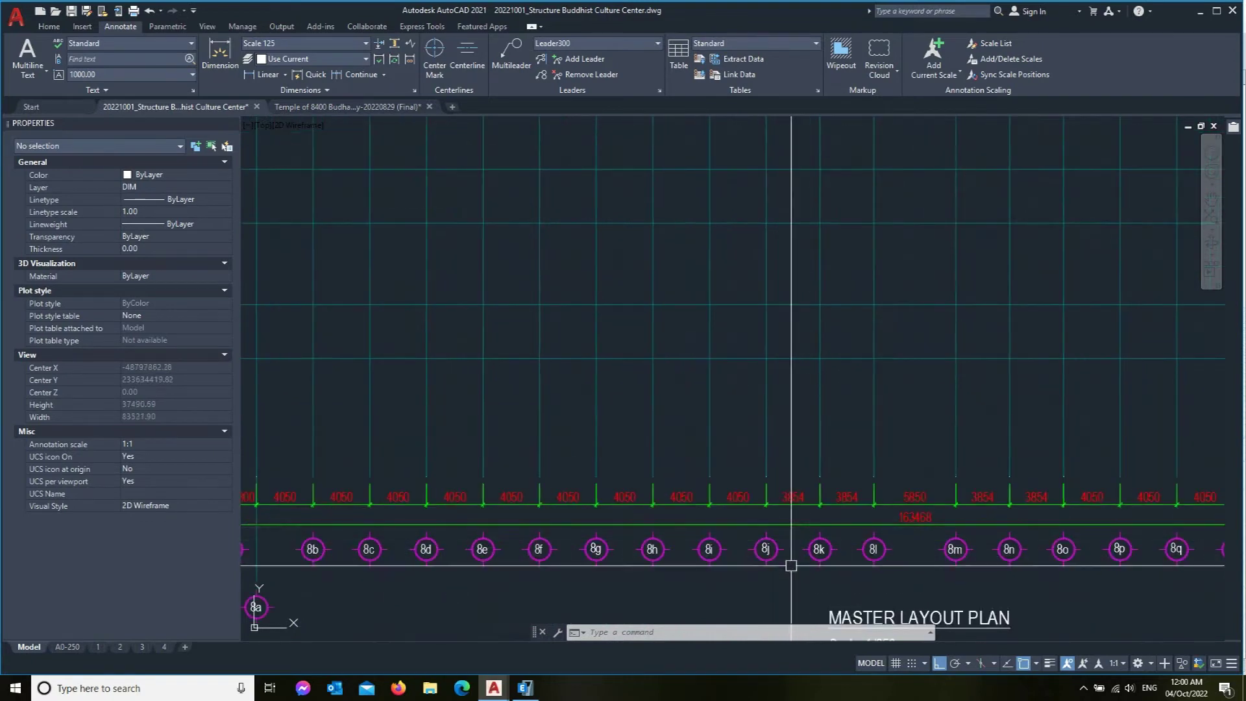
pyautogui.scroll(-2, 792, 565)
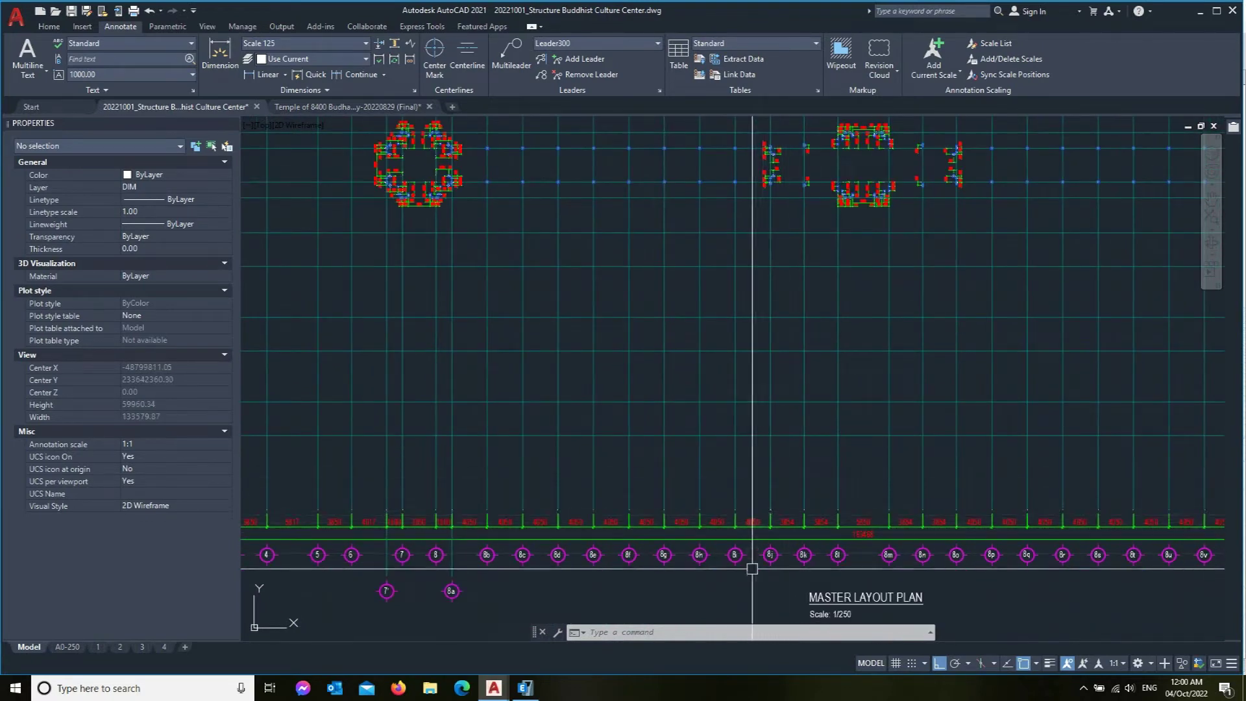
pyautogui.scroll(2, 752, 569)
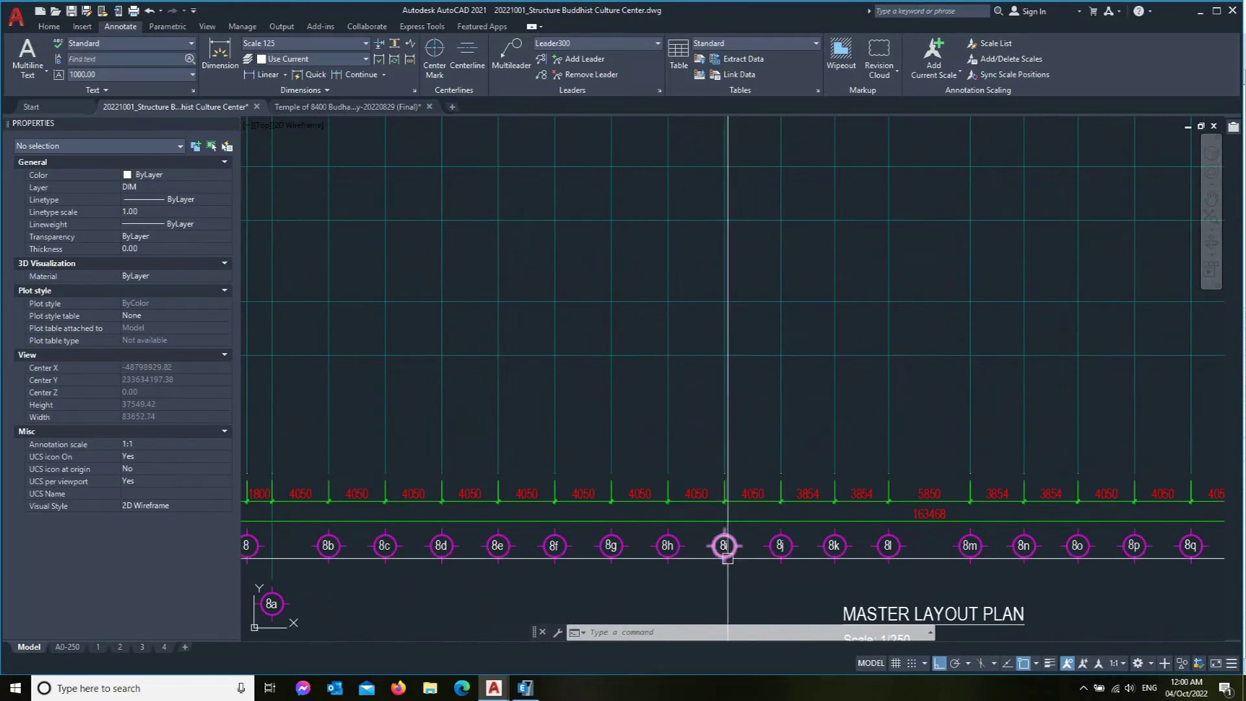
pyautogui.scroll(2, 688, 545)
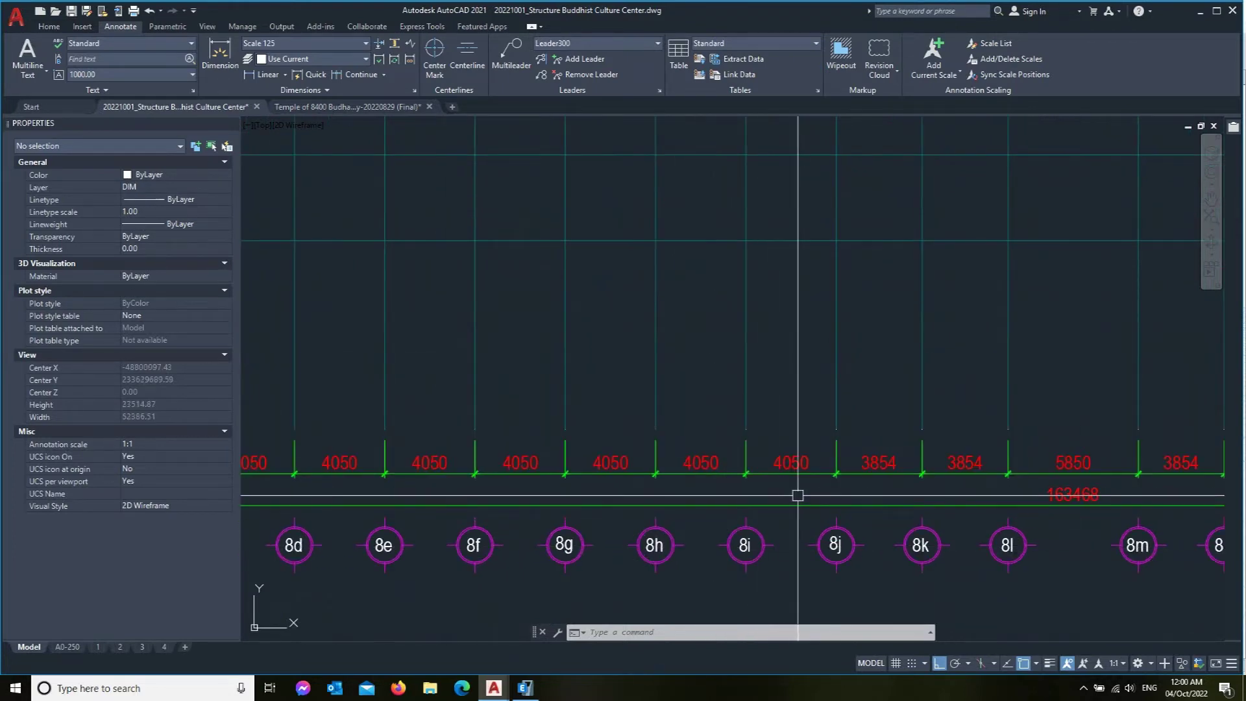
pyautogui.scroll(-2, 811, 513)
pyautogui.scroll(-2, 830, 532)
pyautogui.scroll(4, 820, 523)
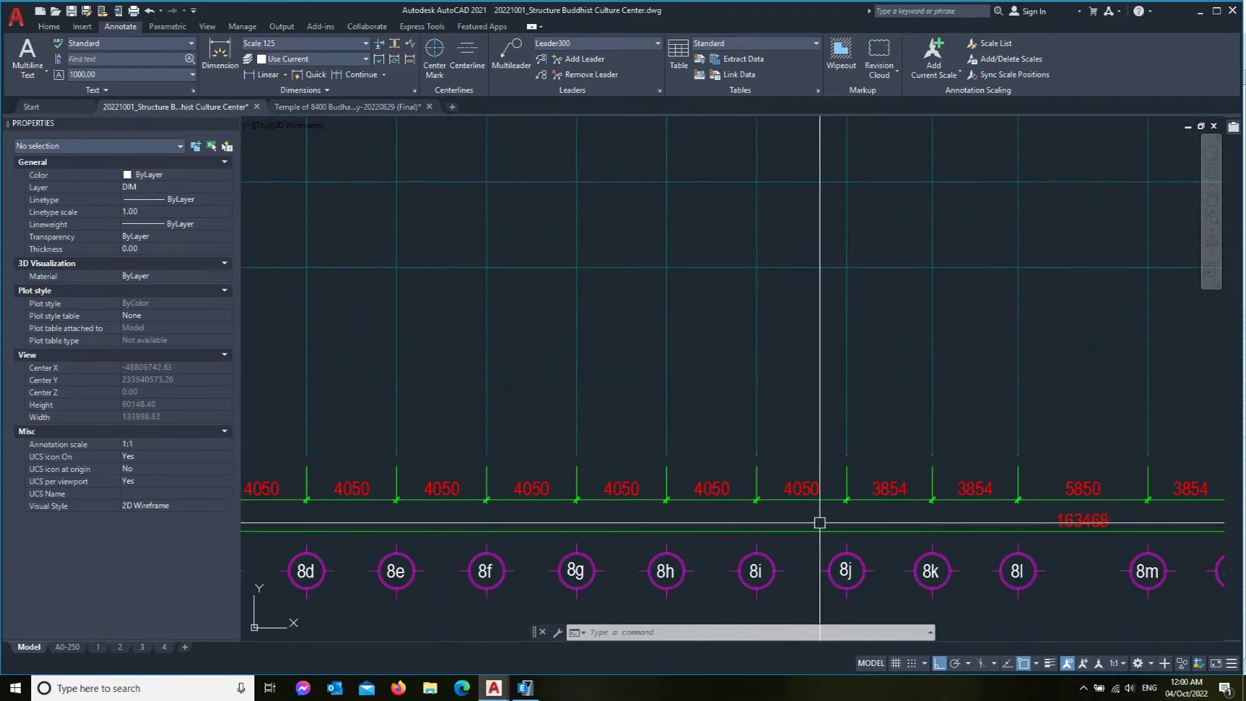
pyautogui.click(526, 688)
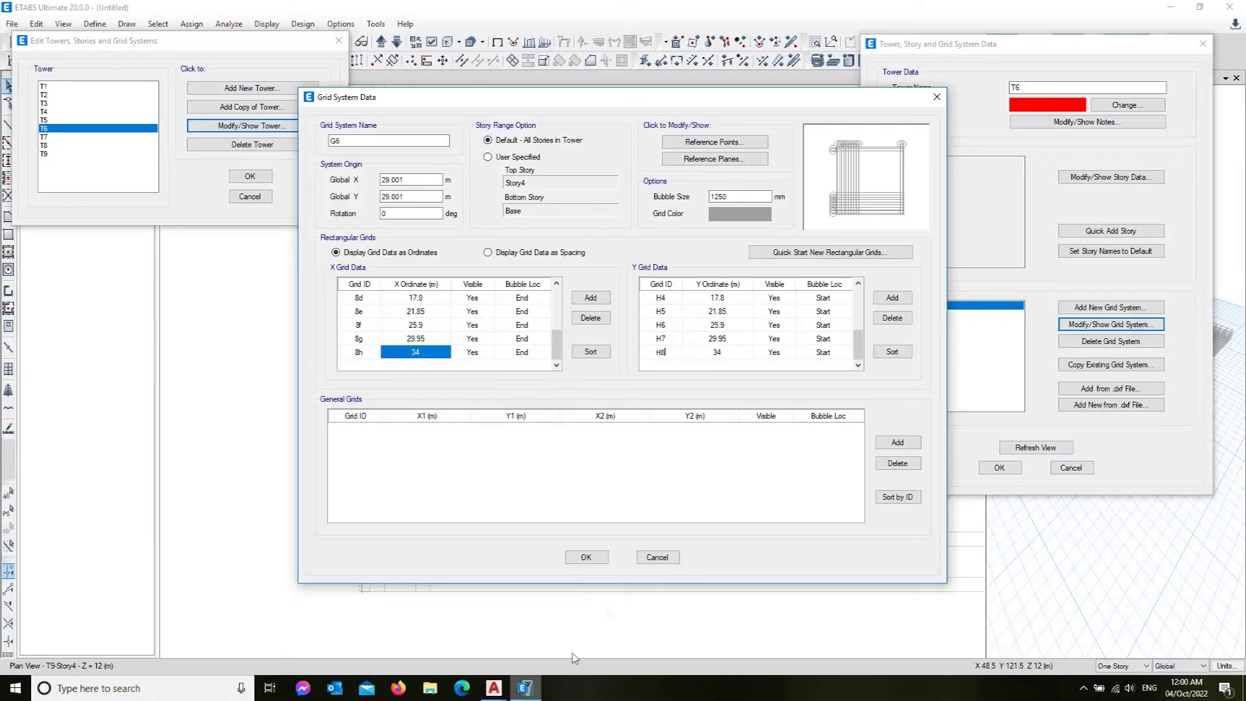
# Step: Add X grids 8i, 8j and Y grids H9, H10 at 38.05 and 42.1 m, then switch to AutoCAD
pyautogui.click(593, 298)
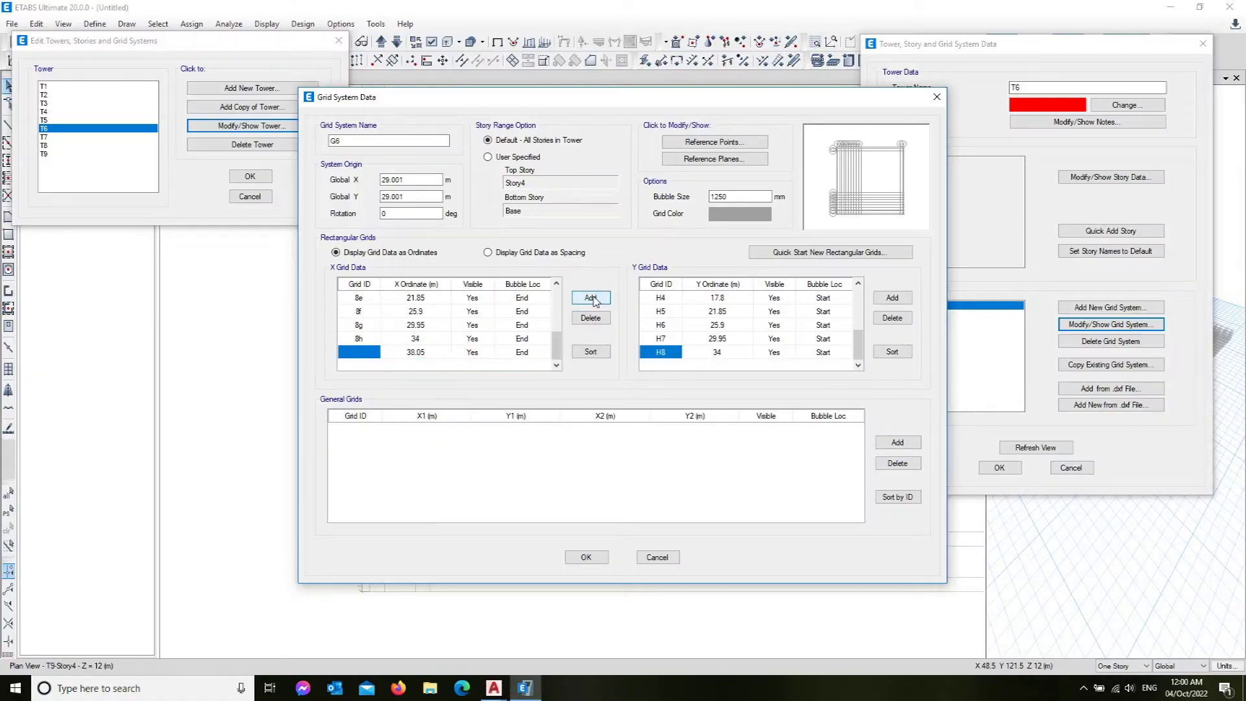
pyautogui.write('8i')
pyautogui.click(592, 298)
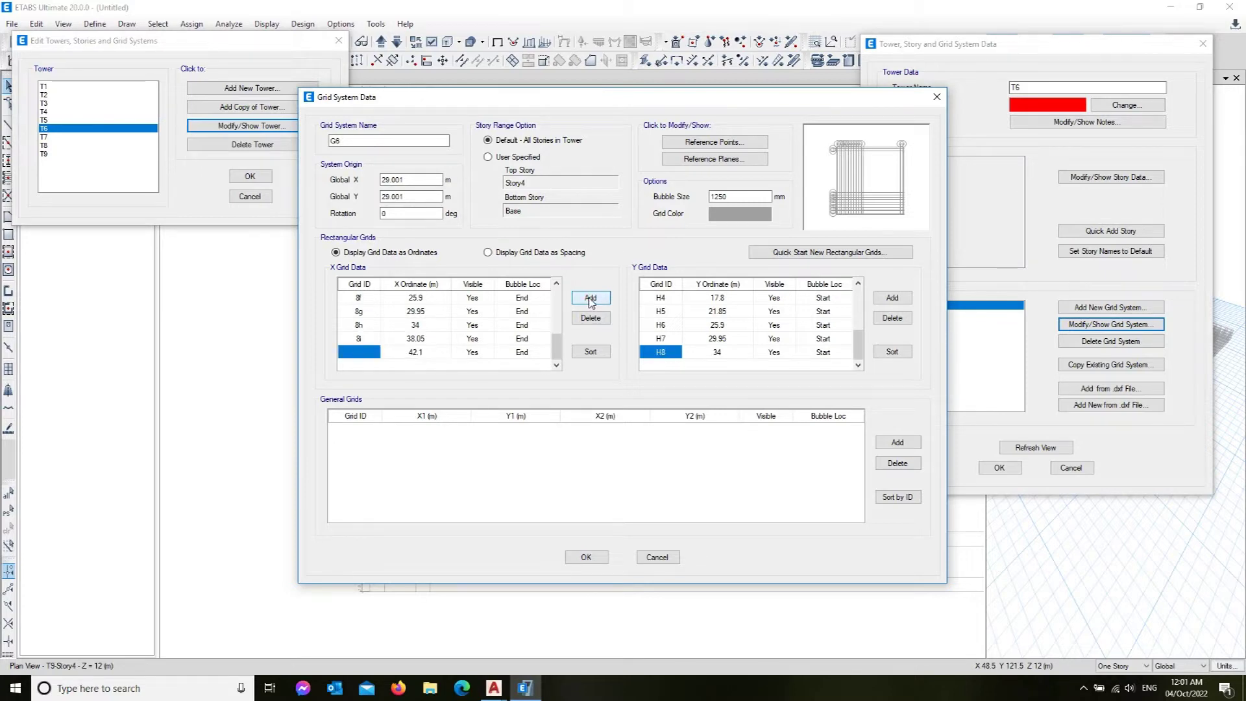
pyautogui.write('8j')
pyautogui.click(892, 298)
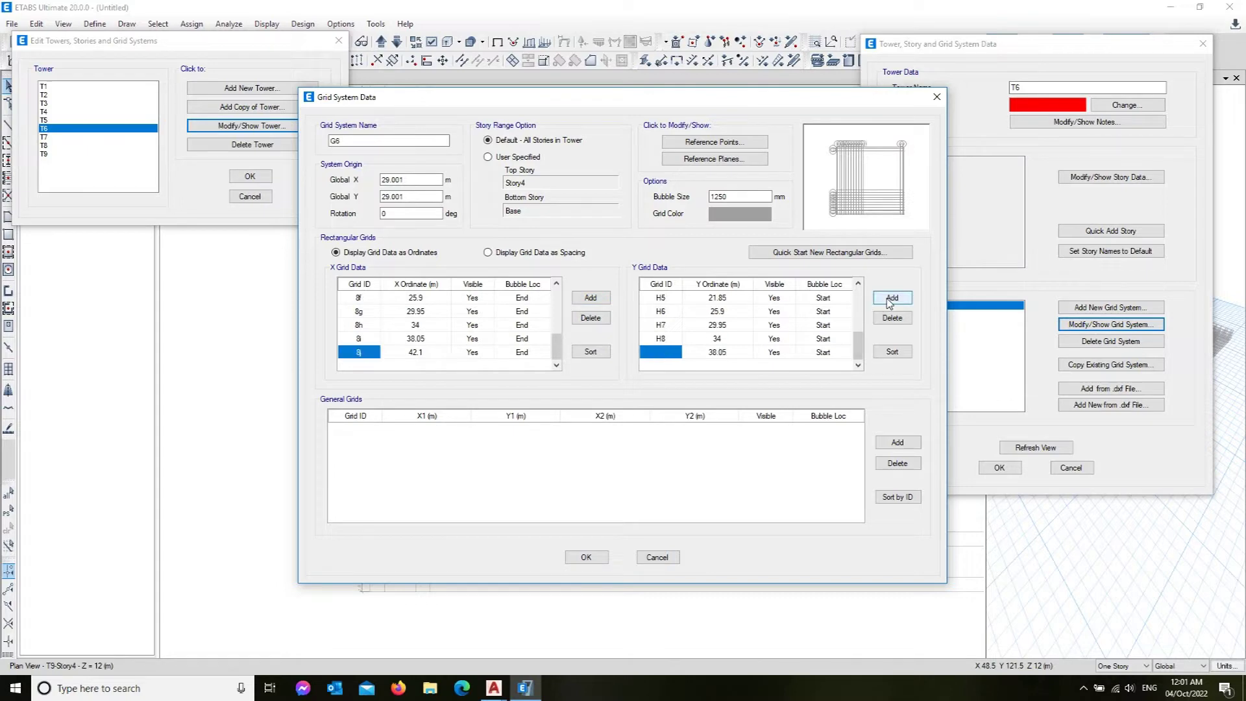
pyautogui.write('H')
pyautogui.click(890, 300)
pyautogui.write('H')
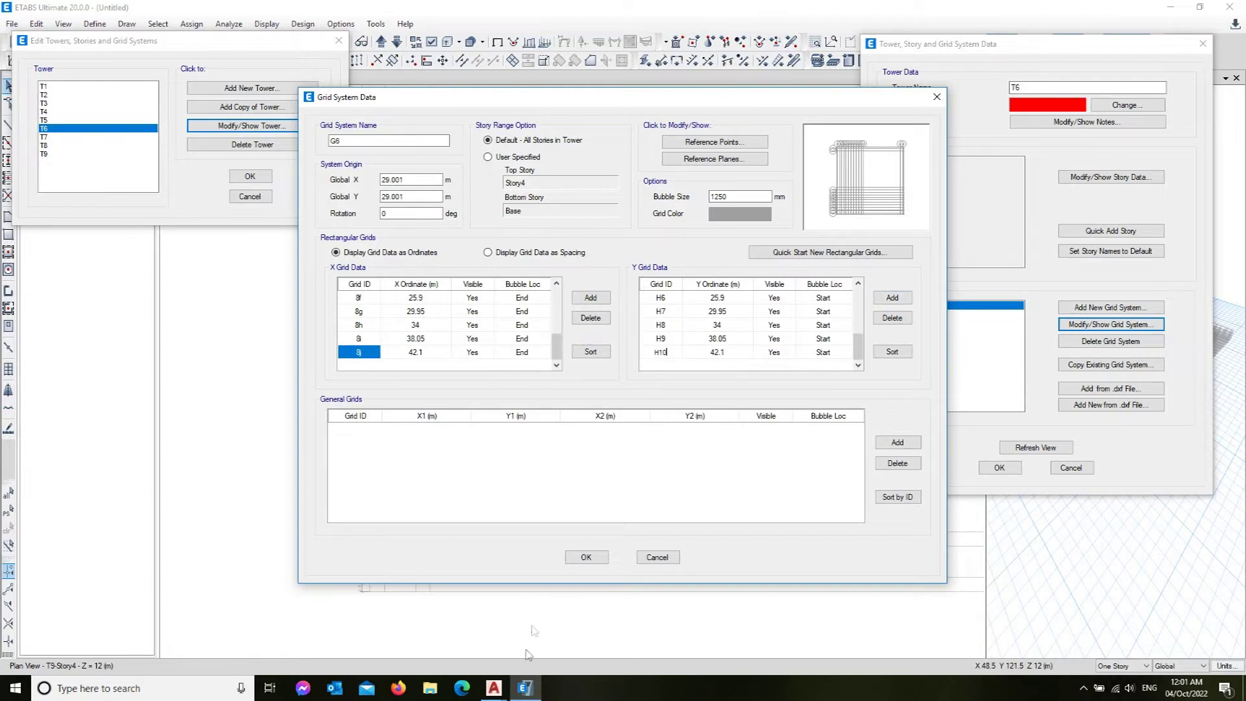
pyautogui.click(494, 688)
pyautogui.click(439, 648)
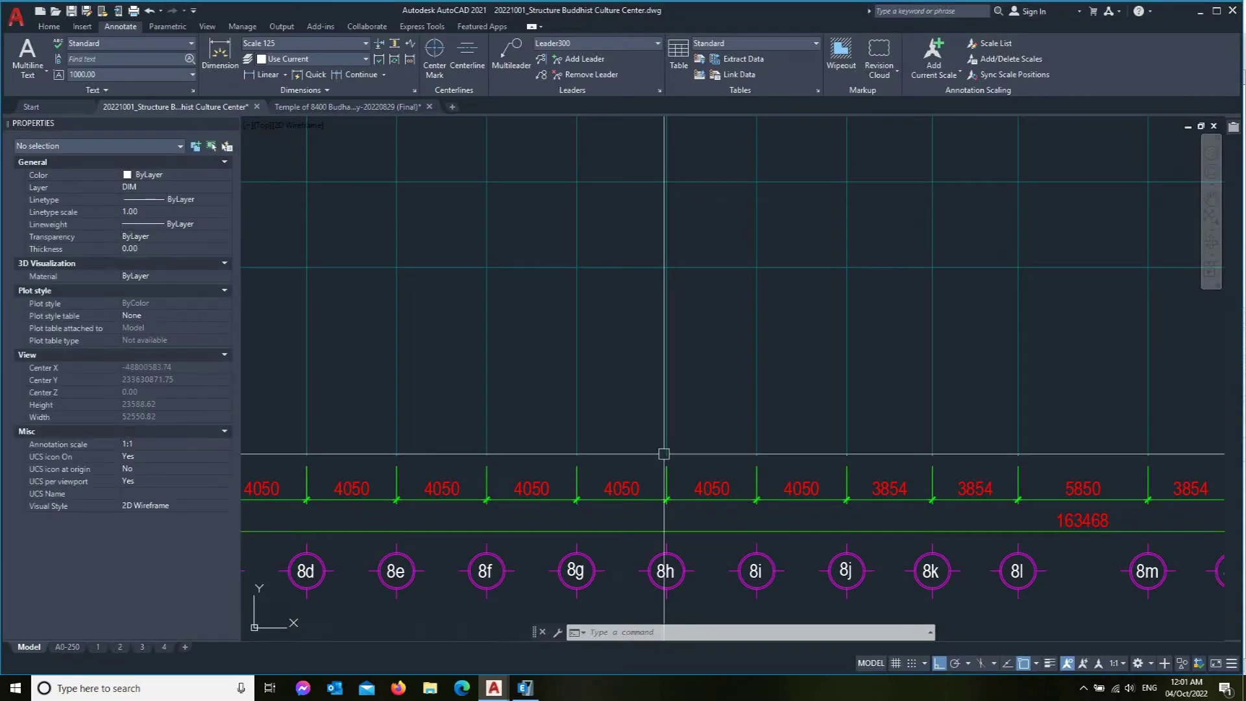
pyautogui.scroll(-4, 612, 515)
pyautogui.scroll(-3, 564, 318)
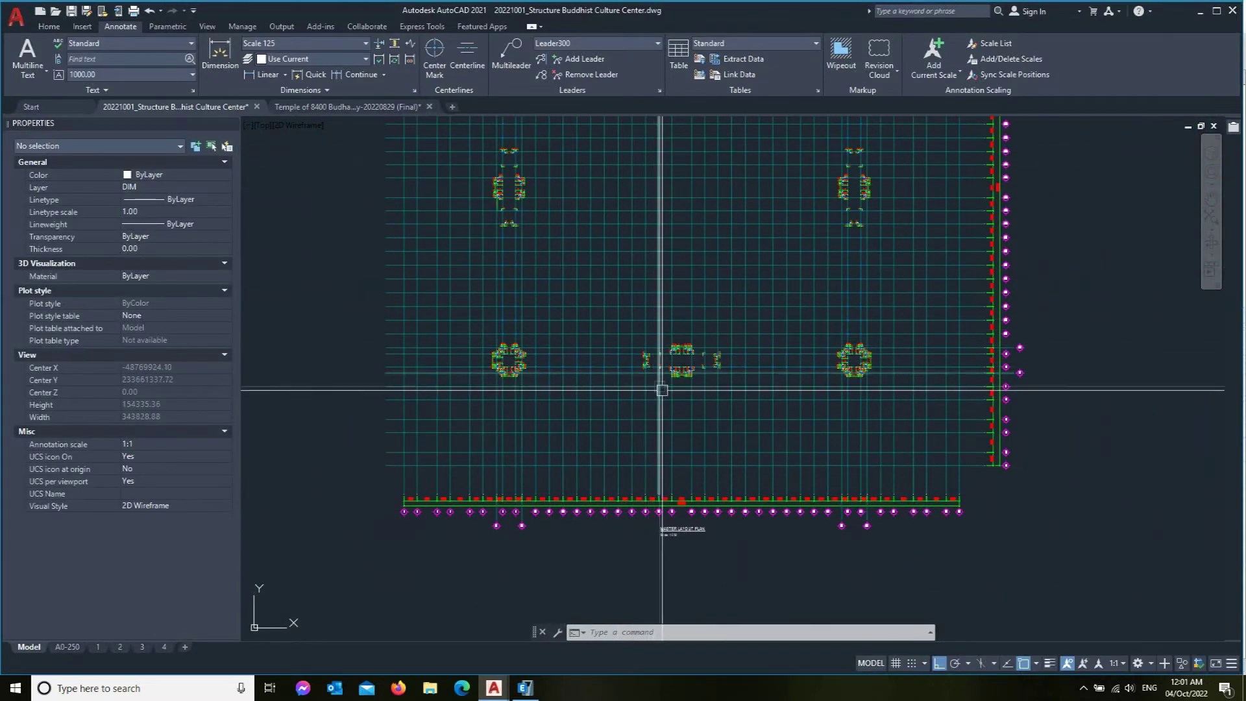
pyautogui.scroll(6, 645, 509)
pyautogui.scroll(2, 601, 528)
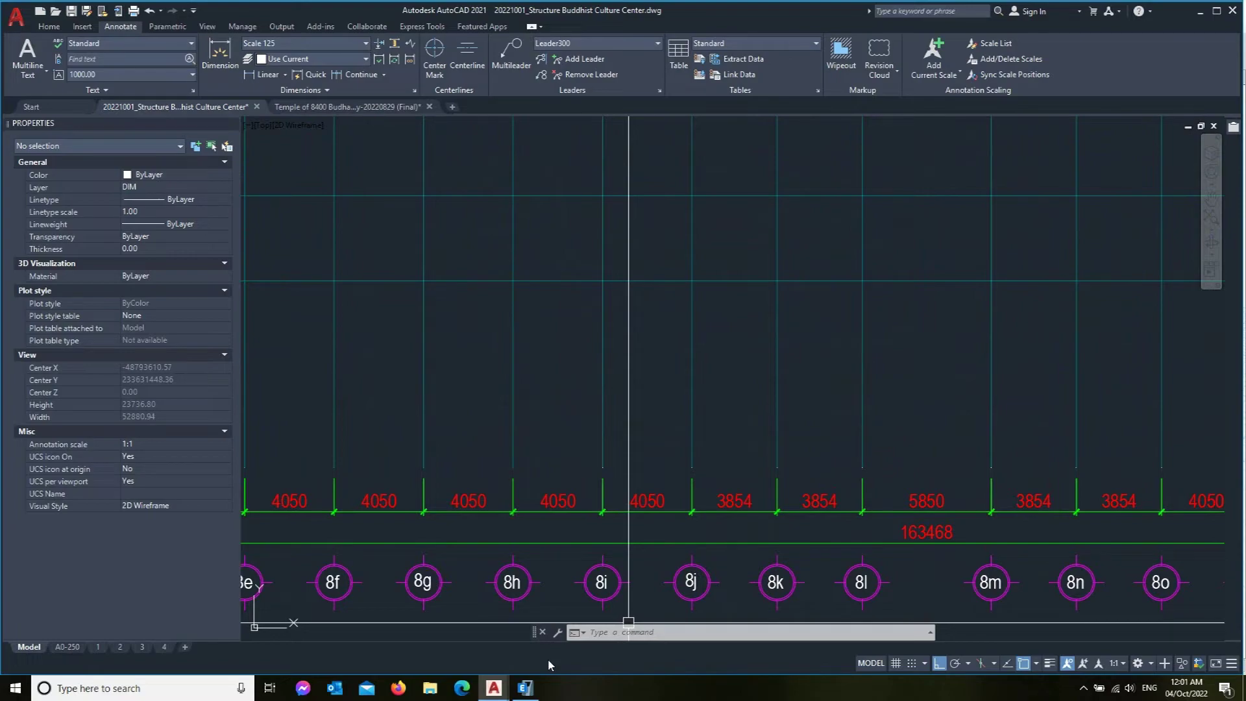
pyautogui.click(526, 687)
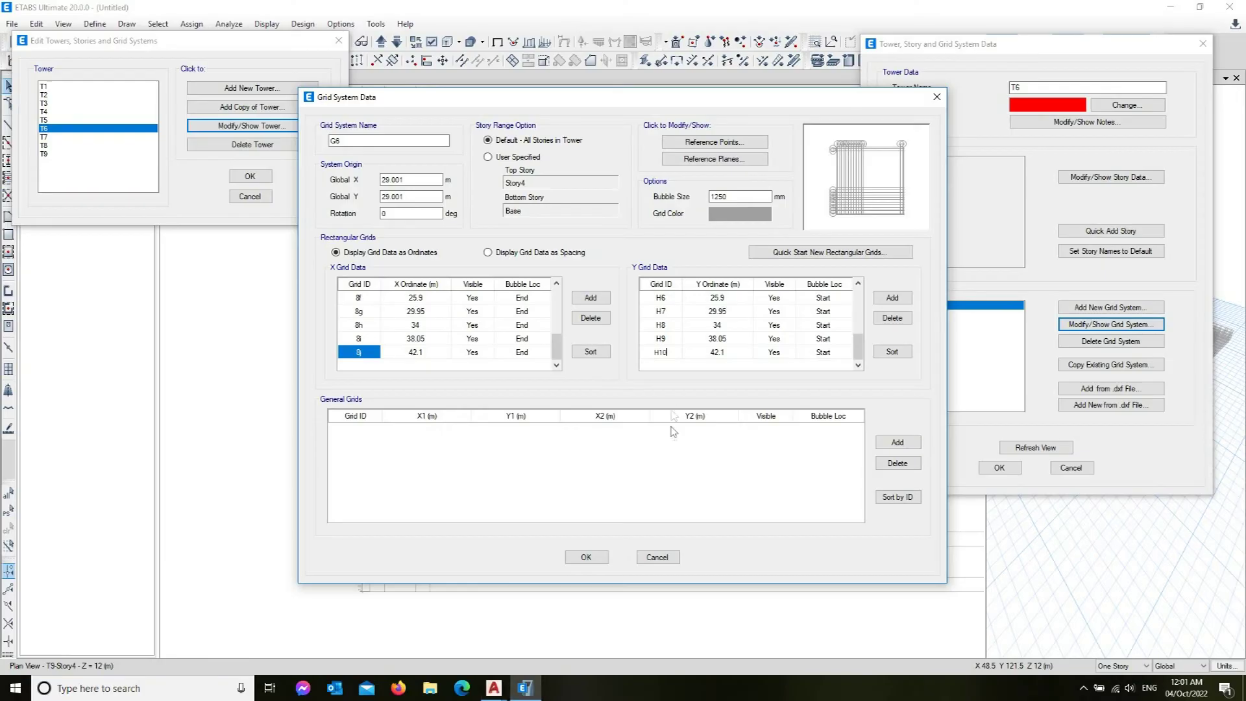
# Step: Add X grid 8k at ordinate 45.954 m after 8j
pyautogui.click(591, 297)
pyautogui.click(429, 356)
pyautogui.click(379, 355)
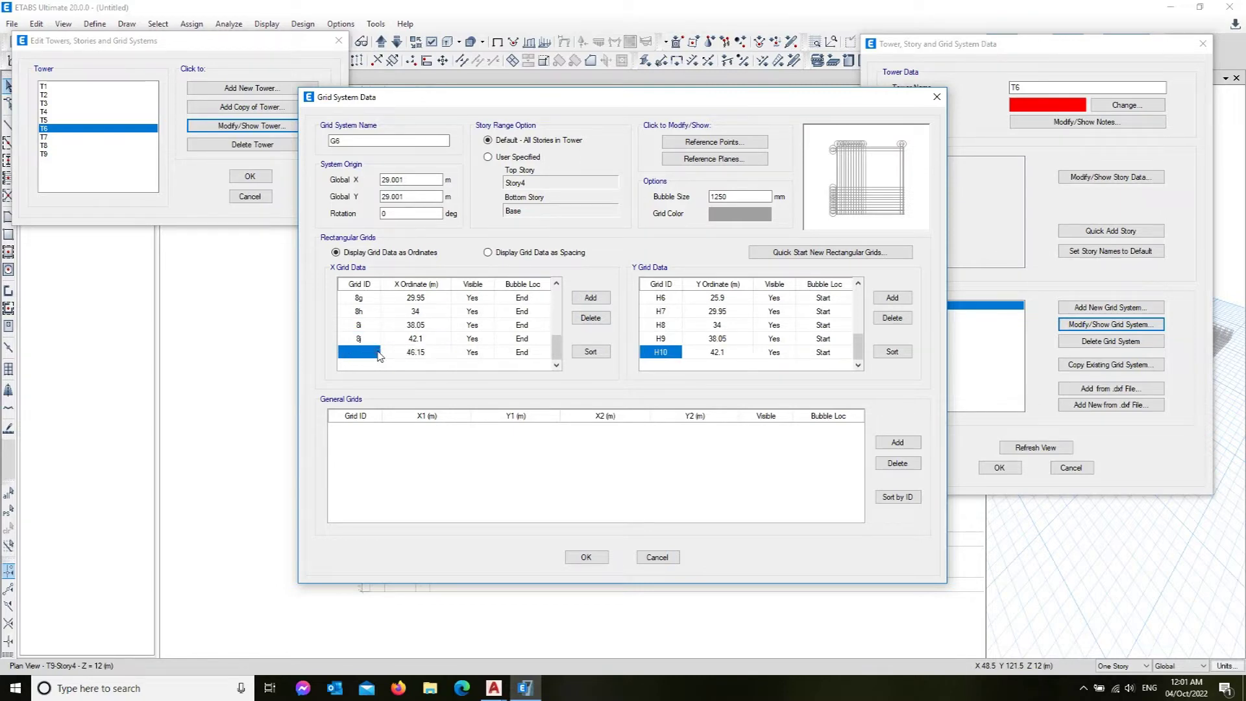
pyautogui.write('8k')
pyautogui.click(419, 356)
pyautogui.write('45.')
pyautogui.write('954')
pyautogui.click(432, 340)
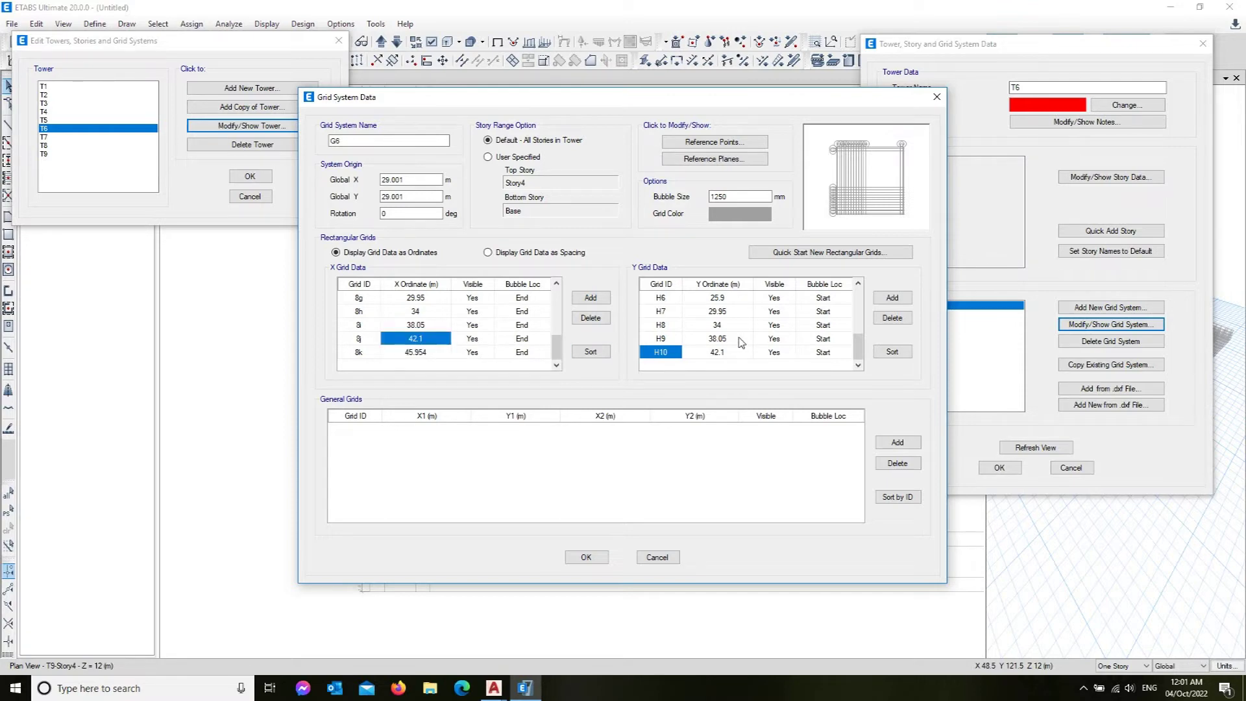
# Step: Add Y grid H11 at 45.954 m after H10, then bring up the AutoCAD drawings
pyautogui.click(893, 298)
pyautogui.write('H11')
pyautogui.click(725, 356)
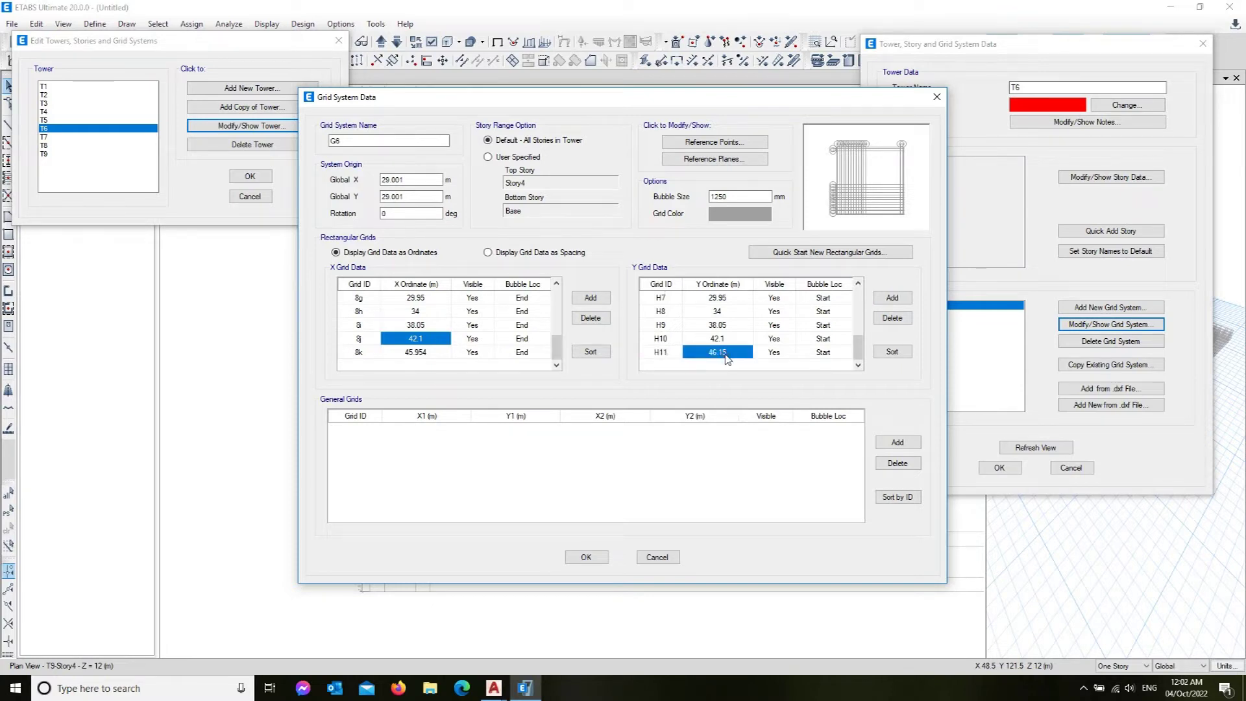
pyautogui.write('45.954')
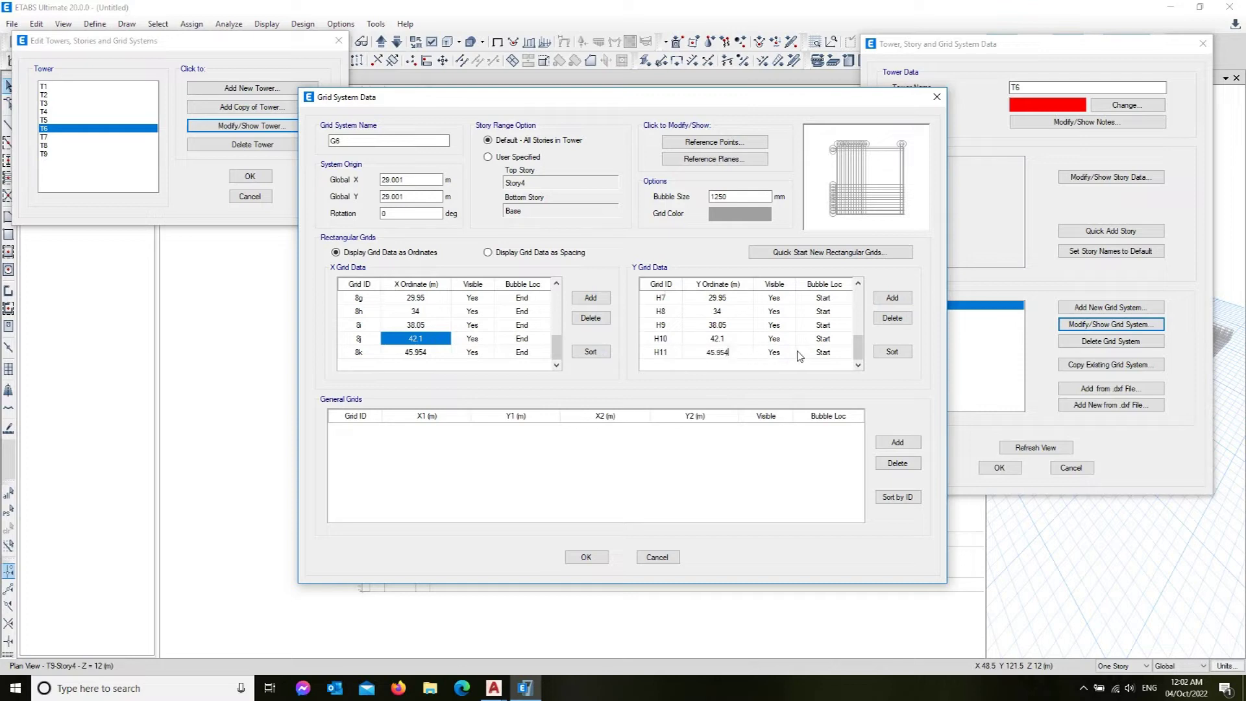
pyautogui.click(745, 340)
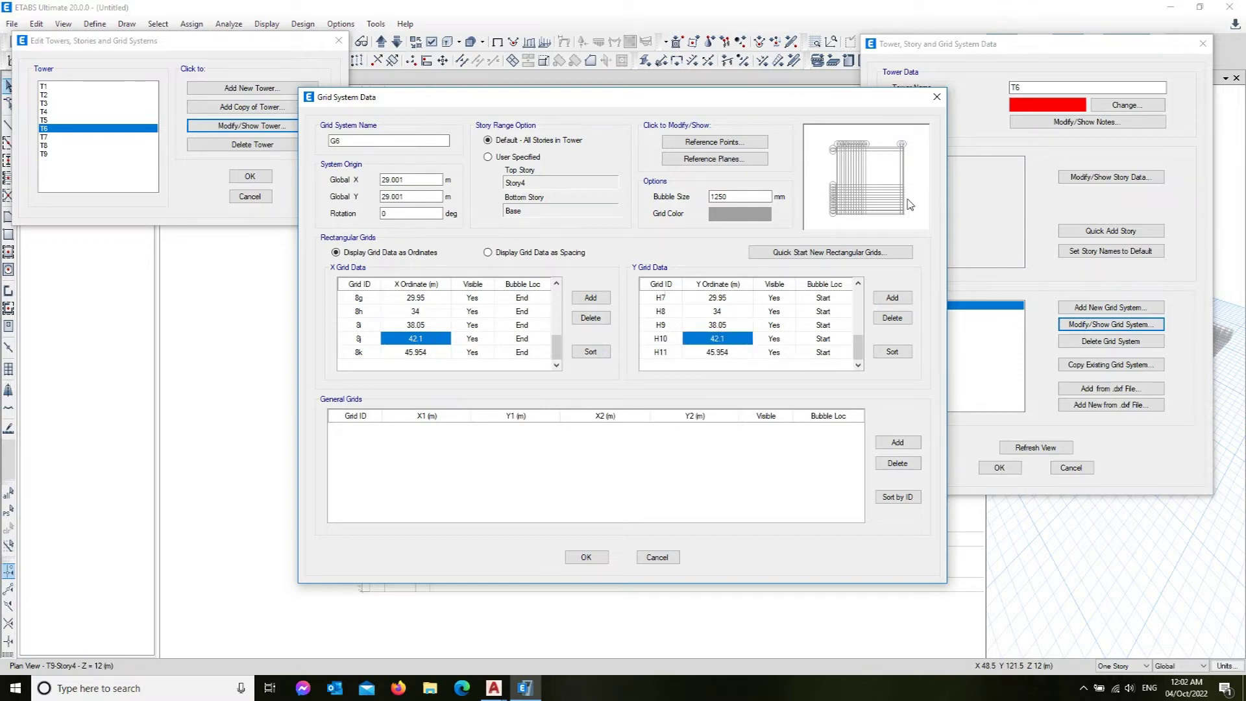
pyautogui.click(491, 691)
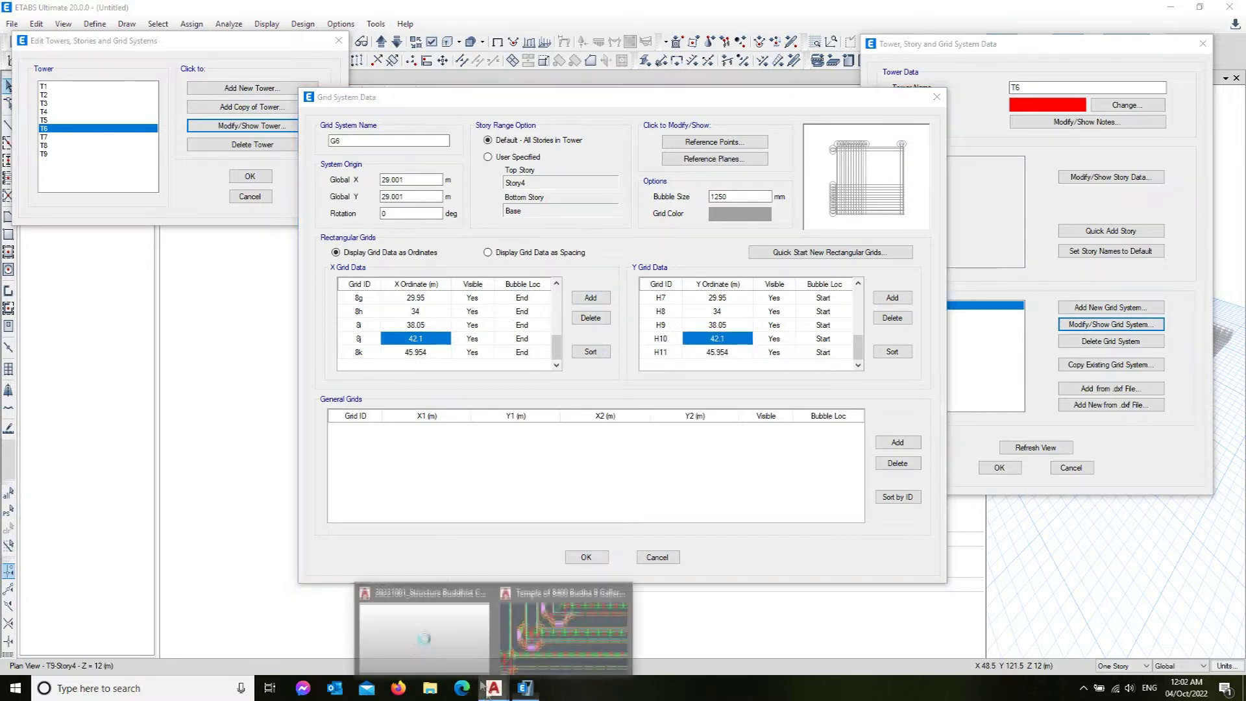
# Step: Check the Buddhist Culture Center drawing, then add X grid 8l after 8k in ETABS
pyautogui.click(425, 630)
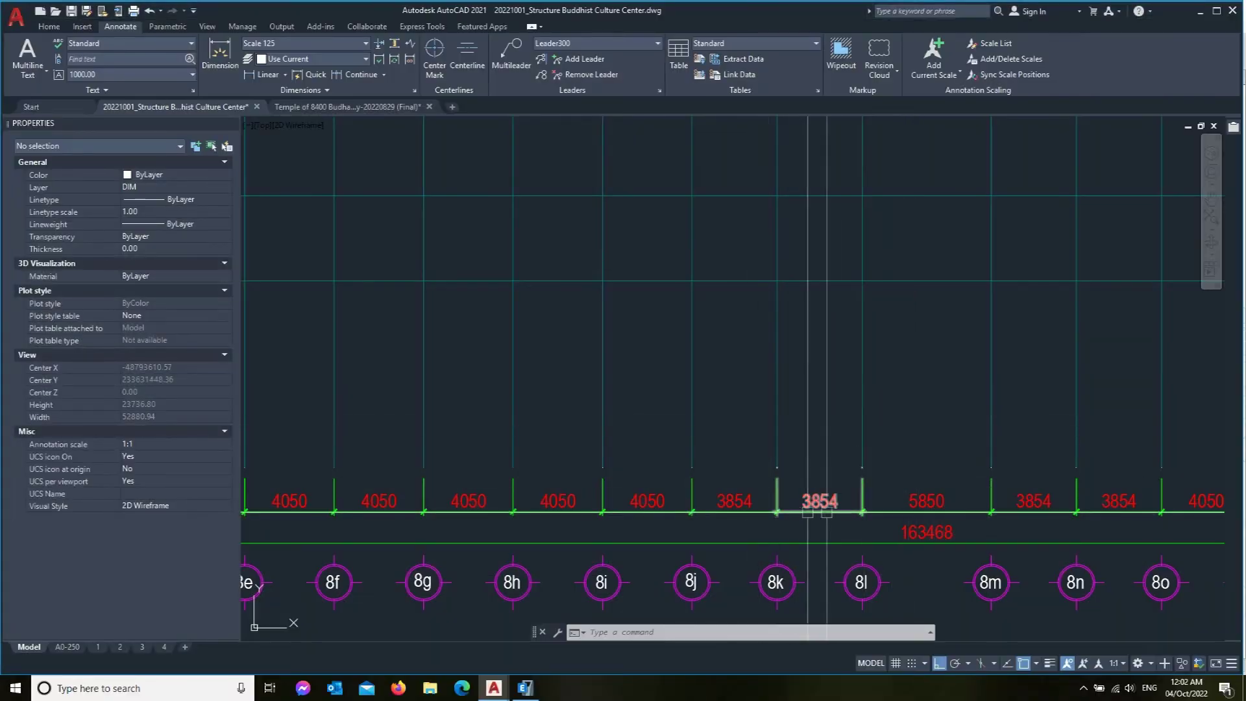
pyautogui.click(534, 696)
pyautogui.click(416, 352)
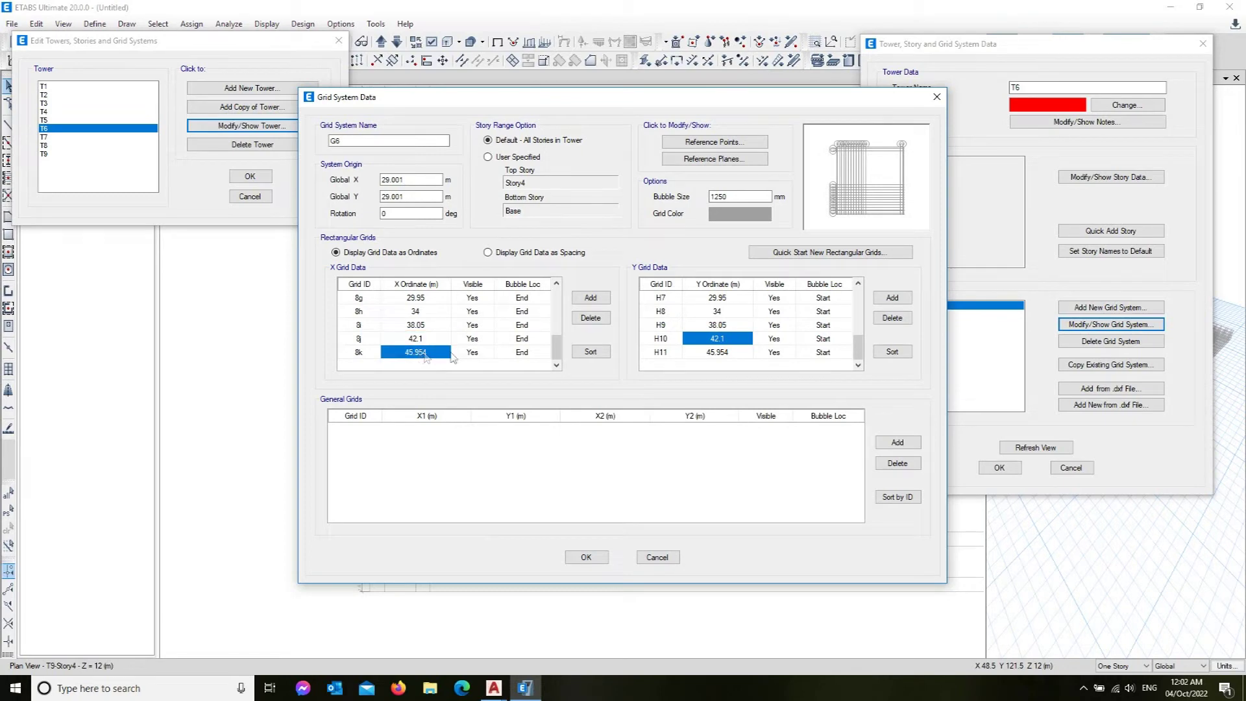
pyautogui.click(582, 301)
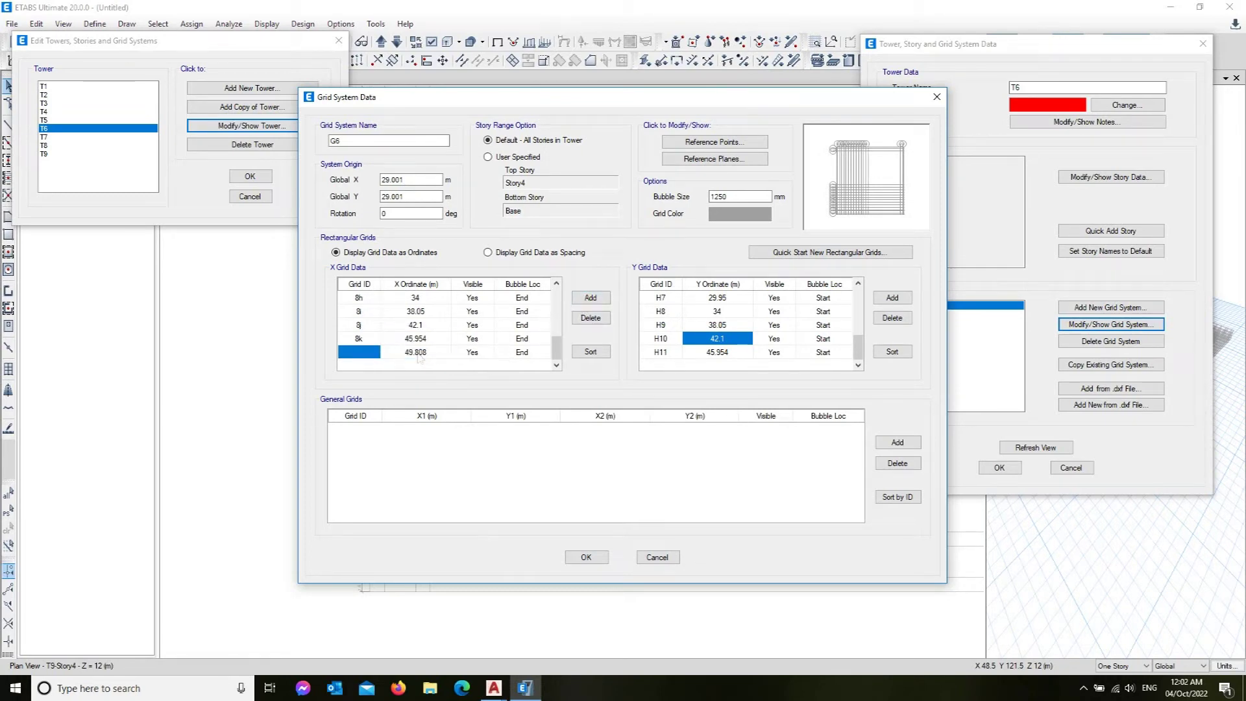
pyautogui.click(426, 354)
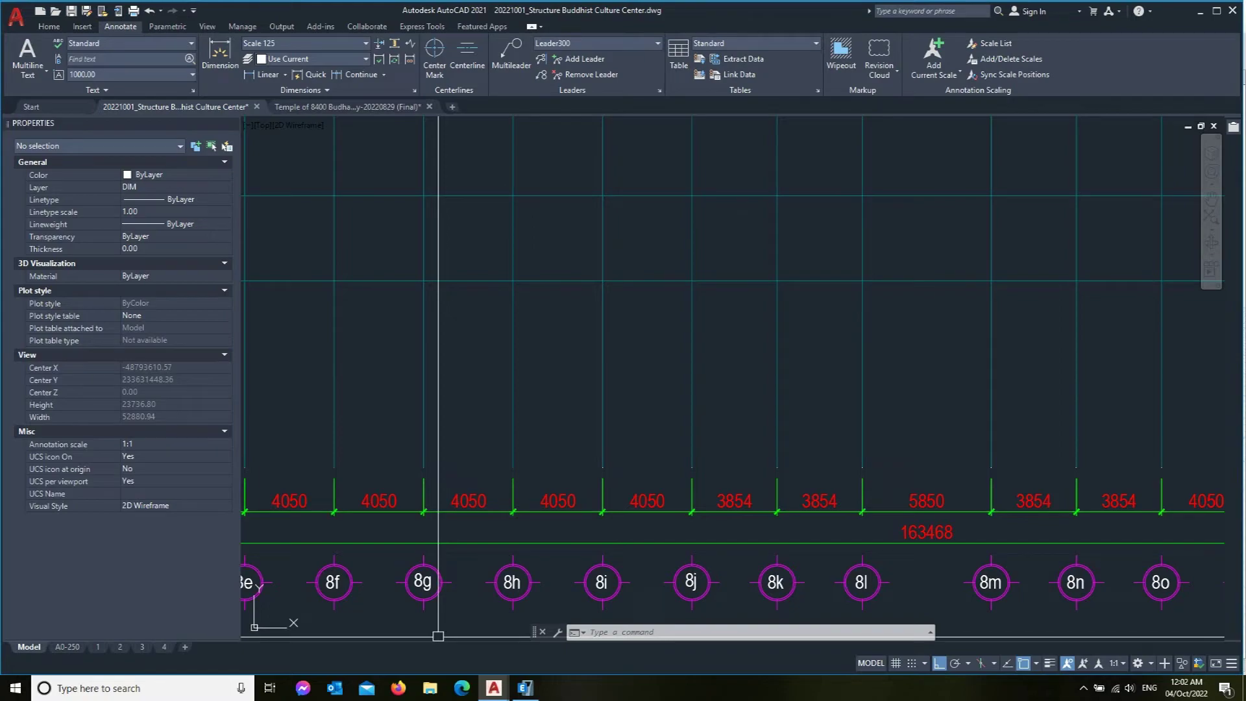
# Step: Add Y grid H12 after H11 at 49.808
pyautogui.click(525, 688)
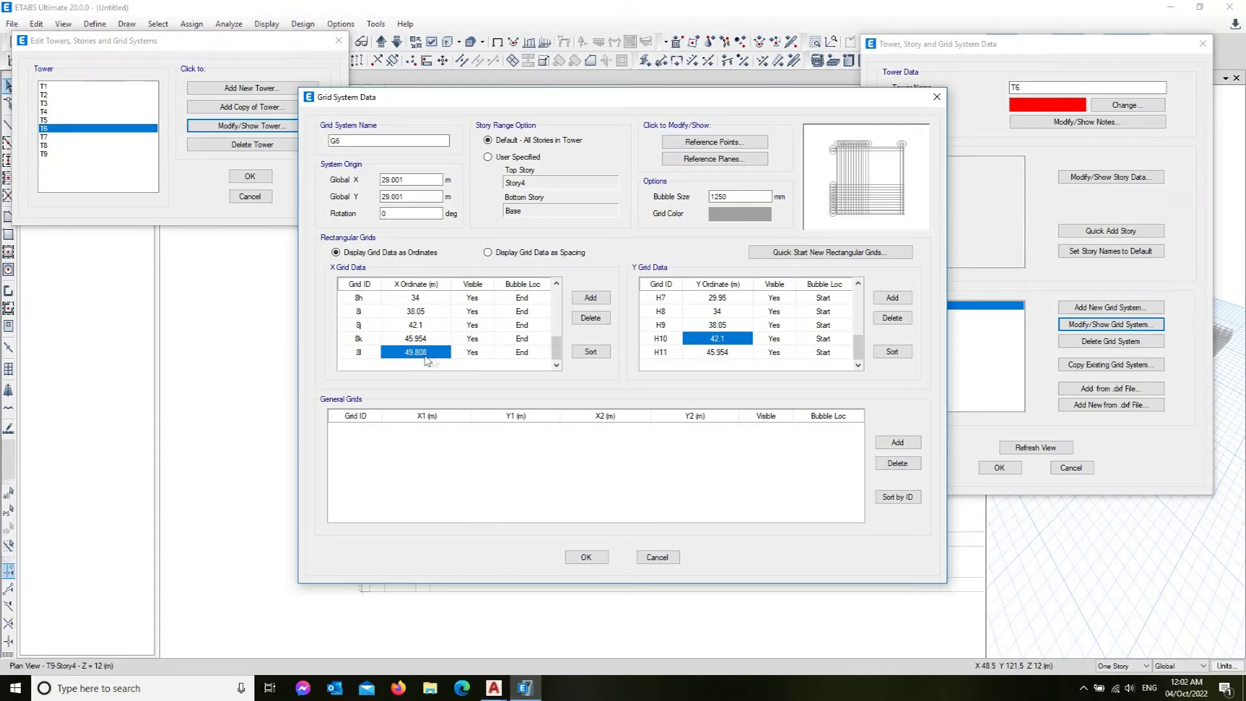
pyautogui.click(725, 352)
pyautogui.click(892, 298)
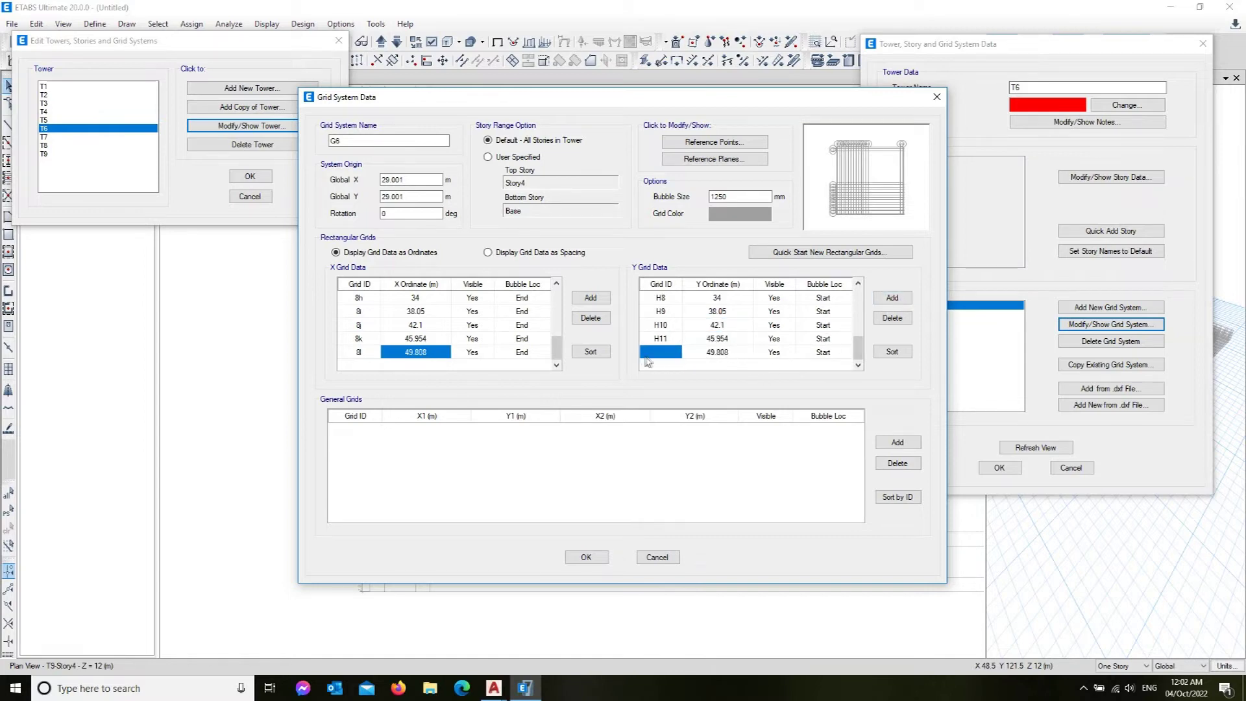
pyautogui.write('H1')
pyautogui.write('2')
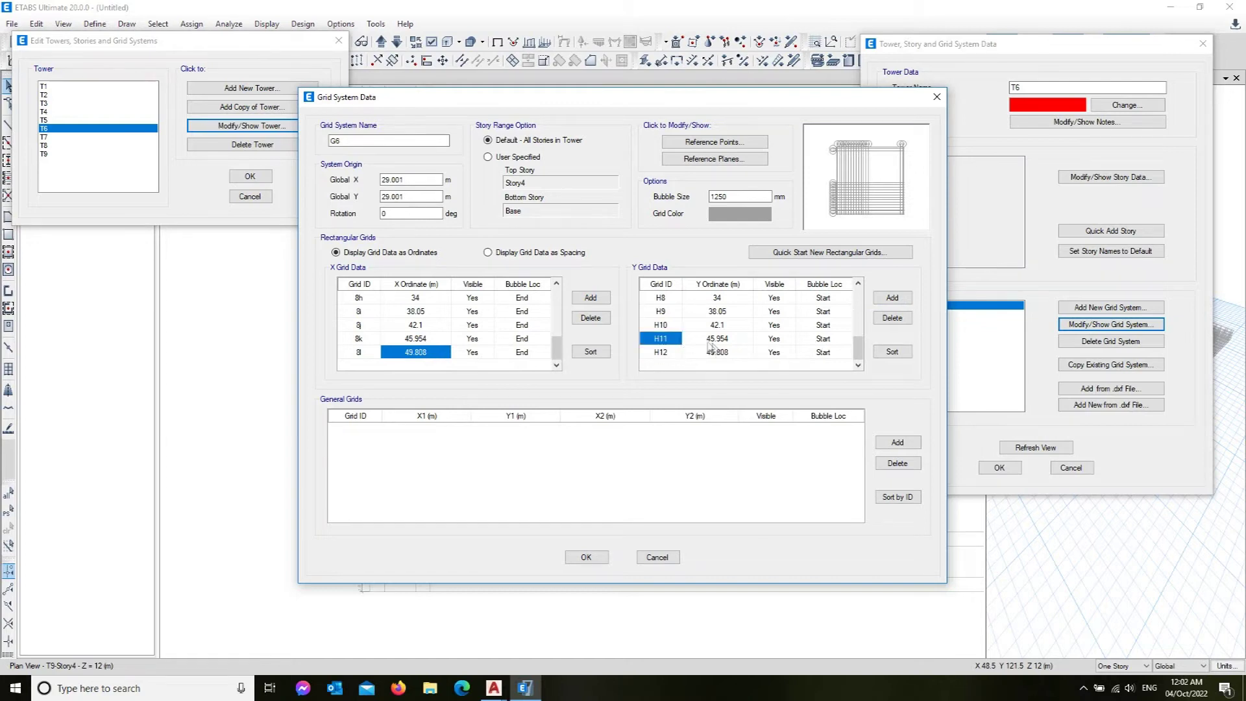
pyautogui.click(727, 352)
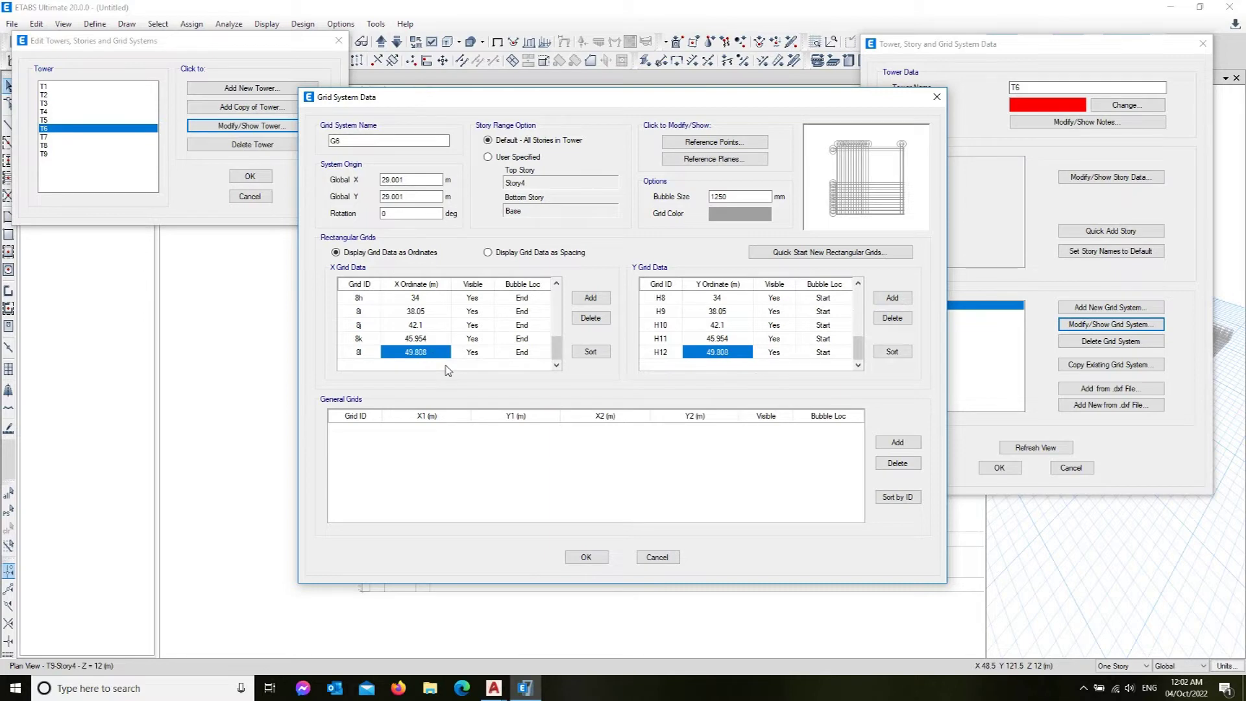
# Step: Add X grid 8m at ordinate 55.658
pyautogui.click(591, 298)
pyautogui.write('8m')
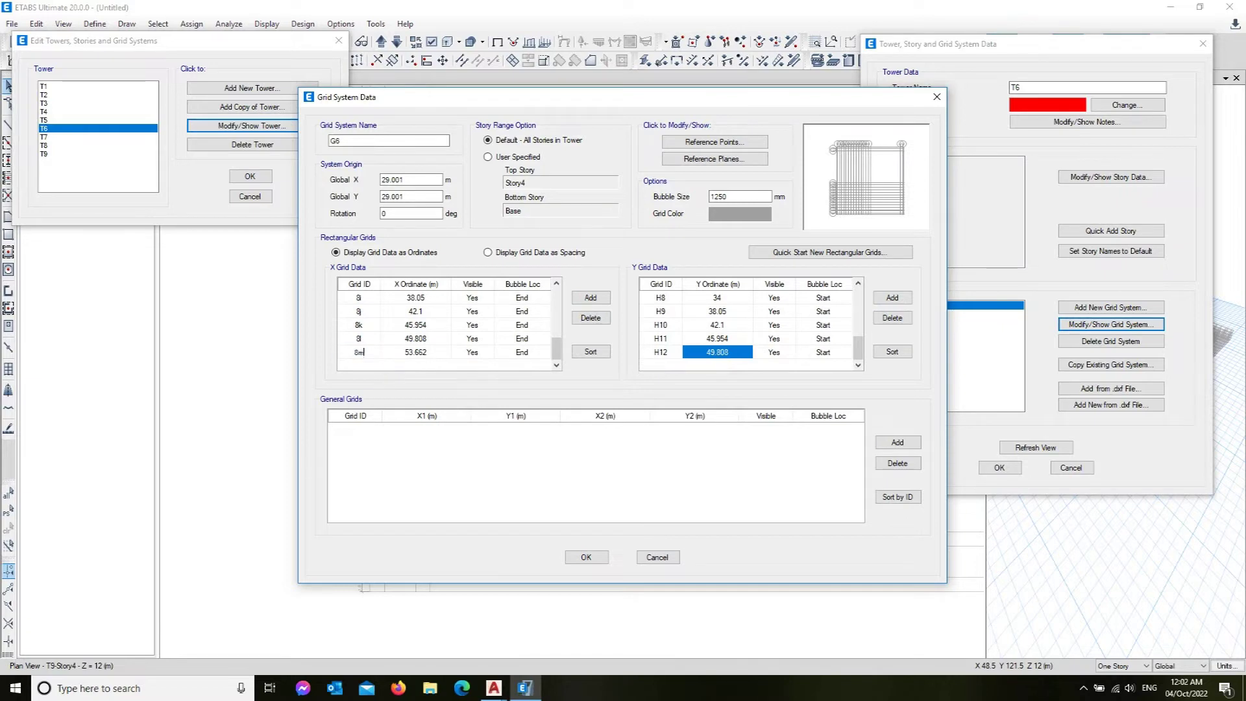
pyautogui.click(421, 356)
pyautogui.write('55.6')
pyautogui.write('58')
pyautogui.click(906, 298)
# Step: Name the new Y grid H13 with ordinate 55.658
pyautogui.click(664, 354)
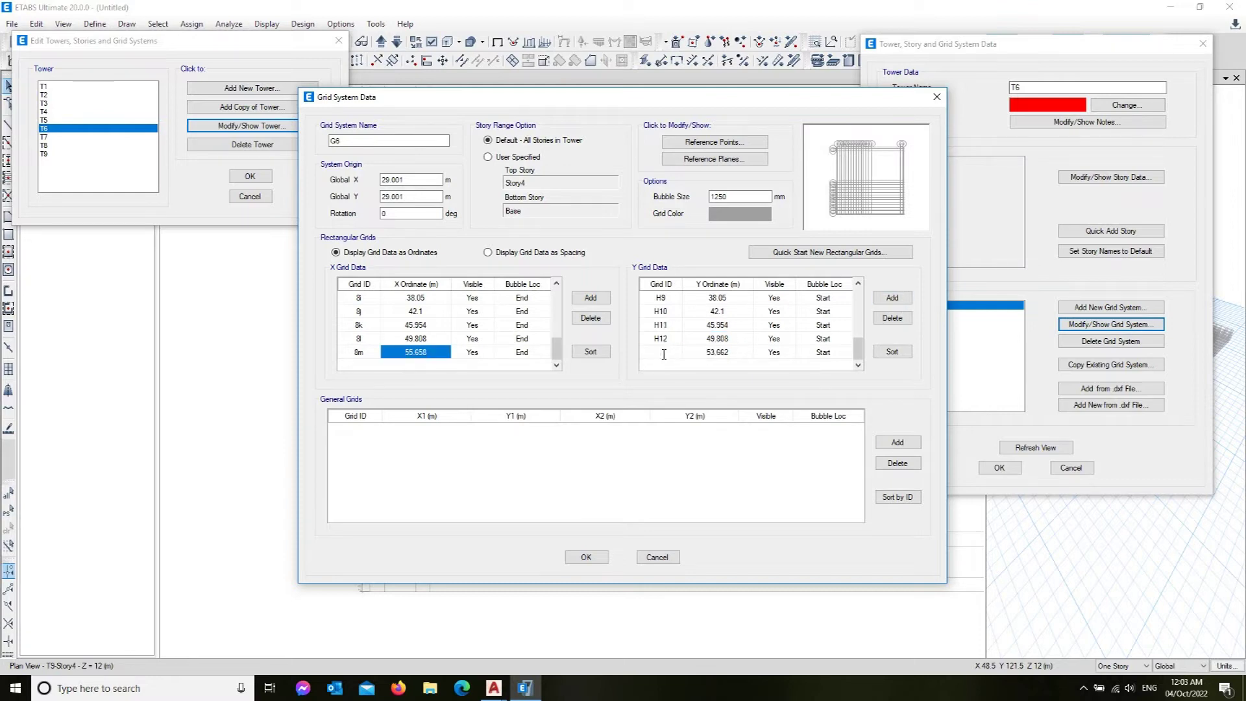
pyautogui.write('H13')
pyautogui.click(725, 354)
pyautogui.write('55.65')
pyautogui.write('8')
pyautogui.click(735, 340)
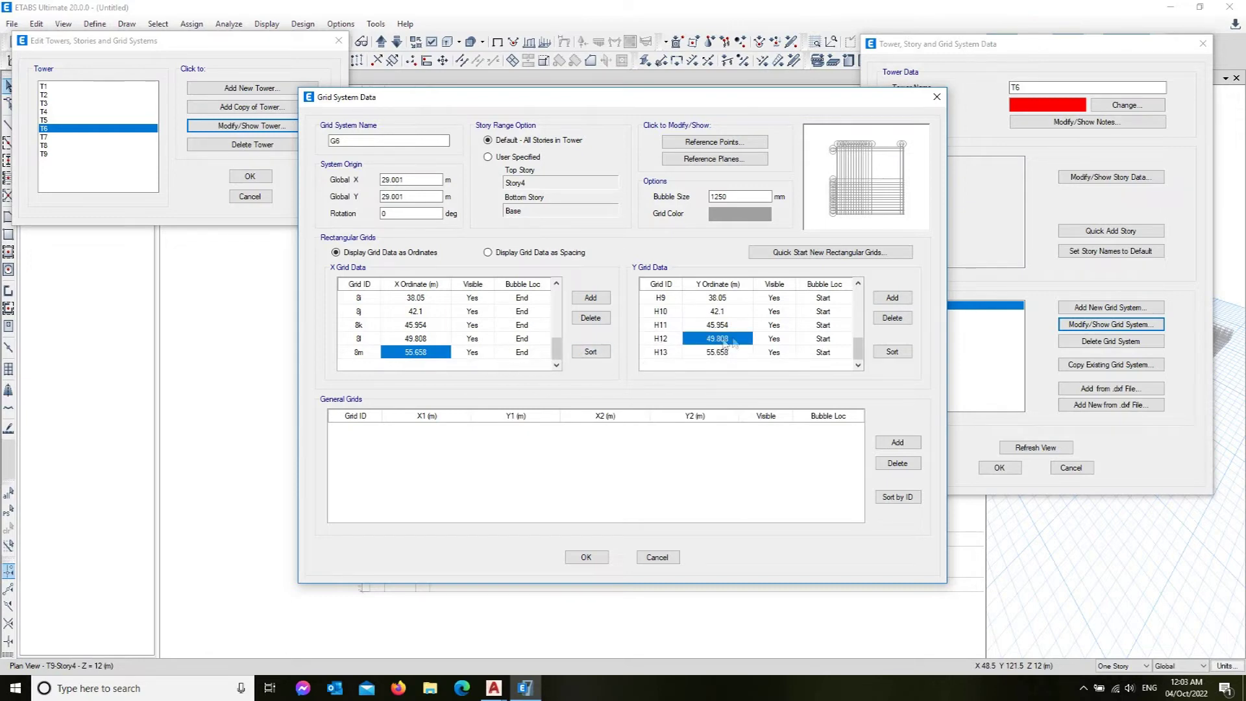
# Step: Add another X grid after 8m, then switch to the Buddhist Culture Center drawing in AutoCAD
pyautogui.click(590, 297)
pyautogui.click(430, 354)
pyautogui.click(494, 688)
pyautogui.click(449, 637)
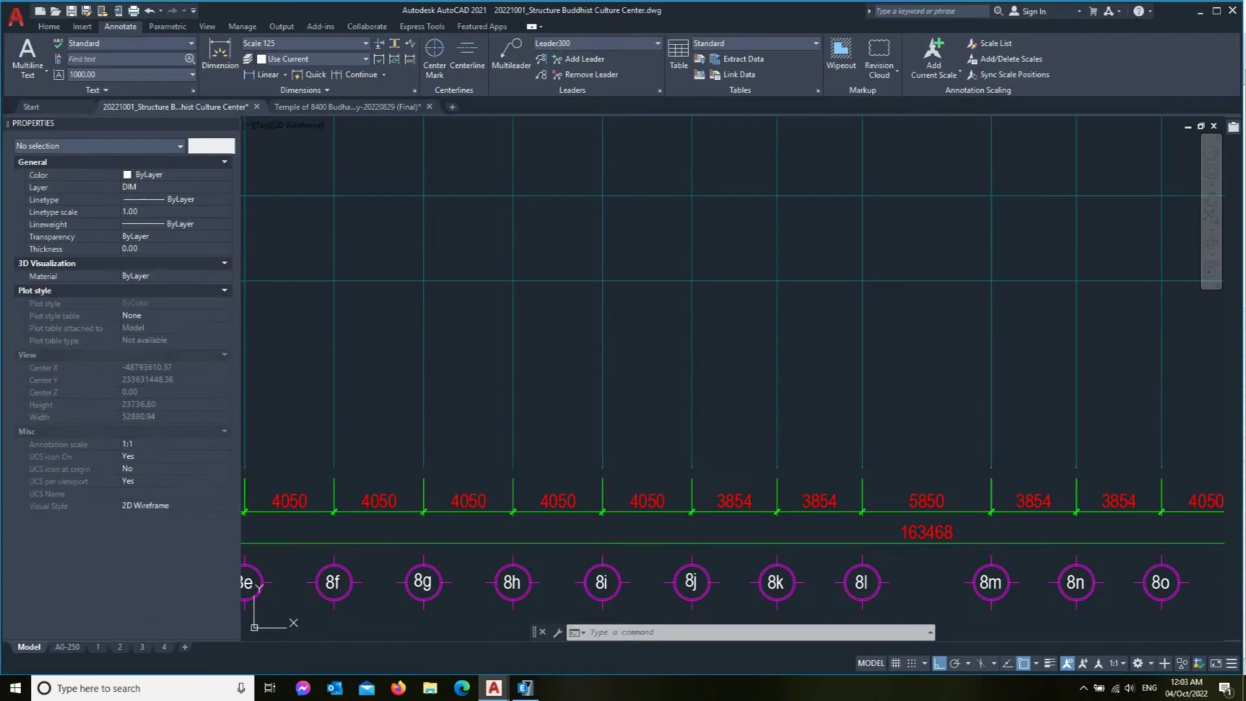
# Step: Set the new X grid to 8n at 59.512 and add another X grid line
pyautogui.click(536, 689)
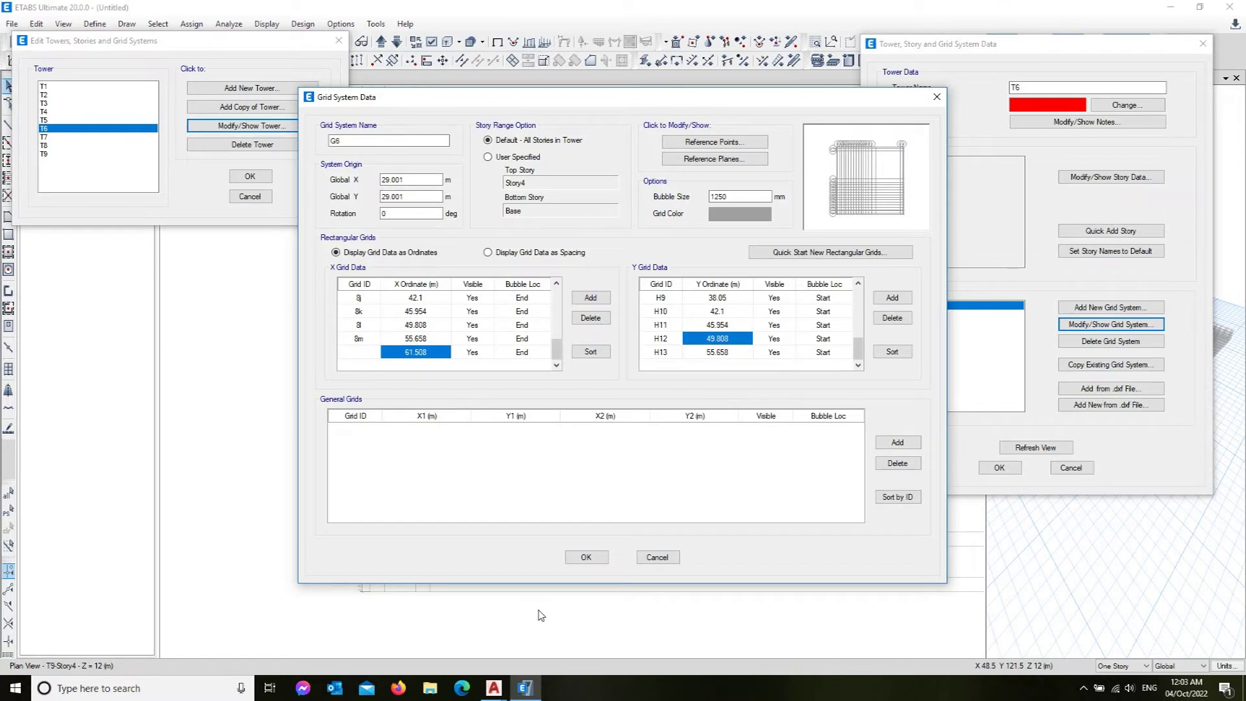
pyautogui.doubleClick(426, 352)
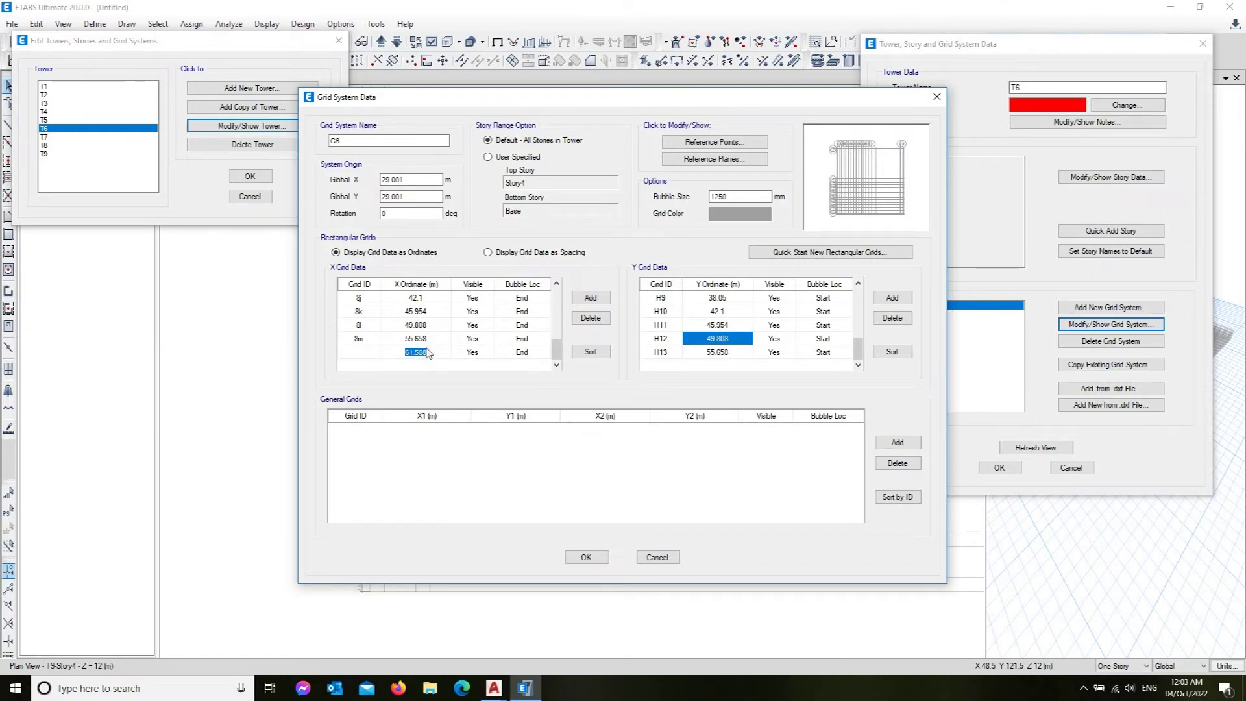
pyautogui.write('59.5')
pyautogui.write('12')
pyautogui.click(368, 358)
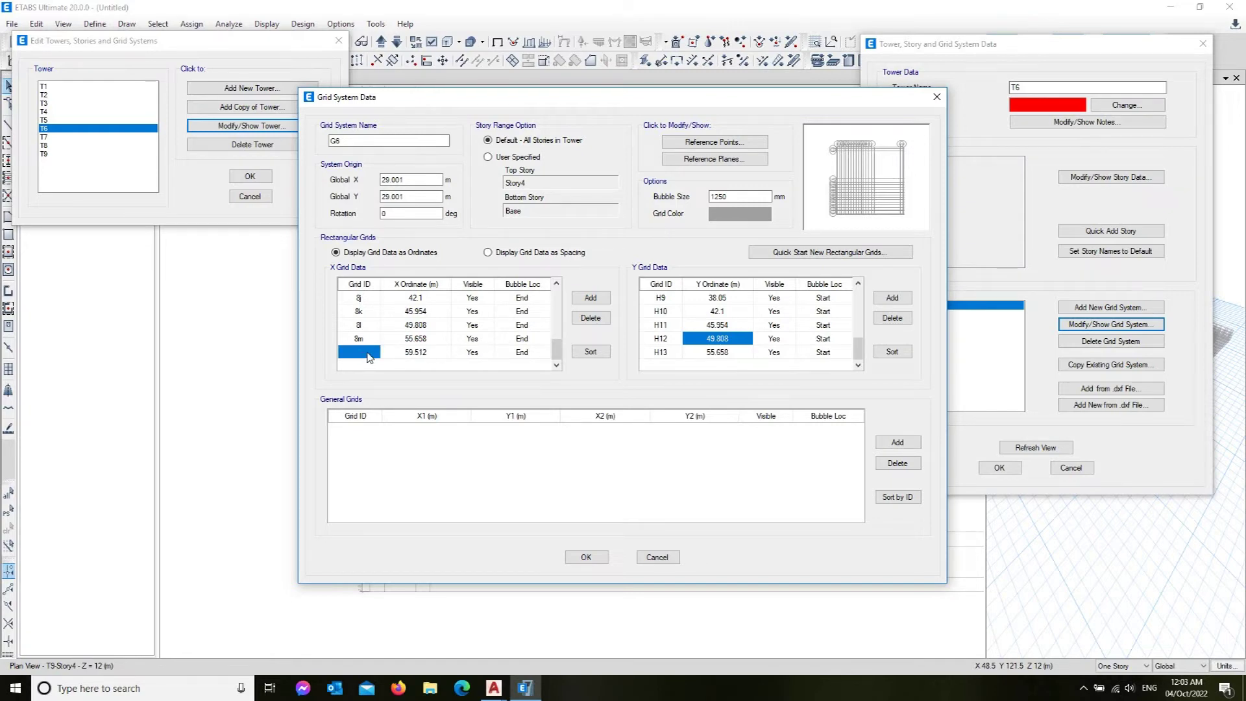
pyautogui.write('8n')
pyautogui.click(416, 356)
pyautogui.click(590, 298)
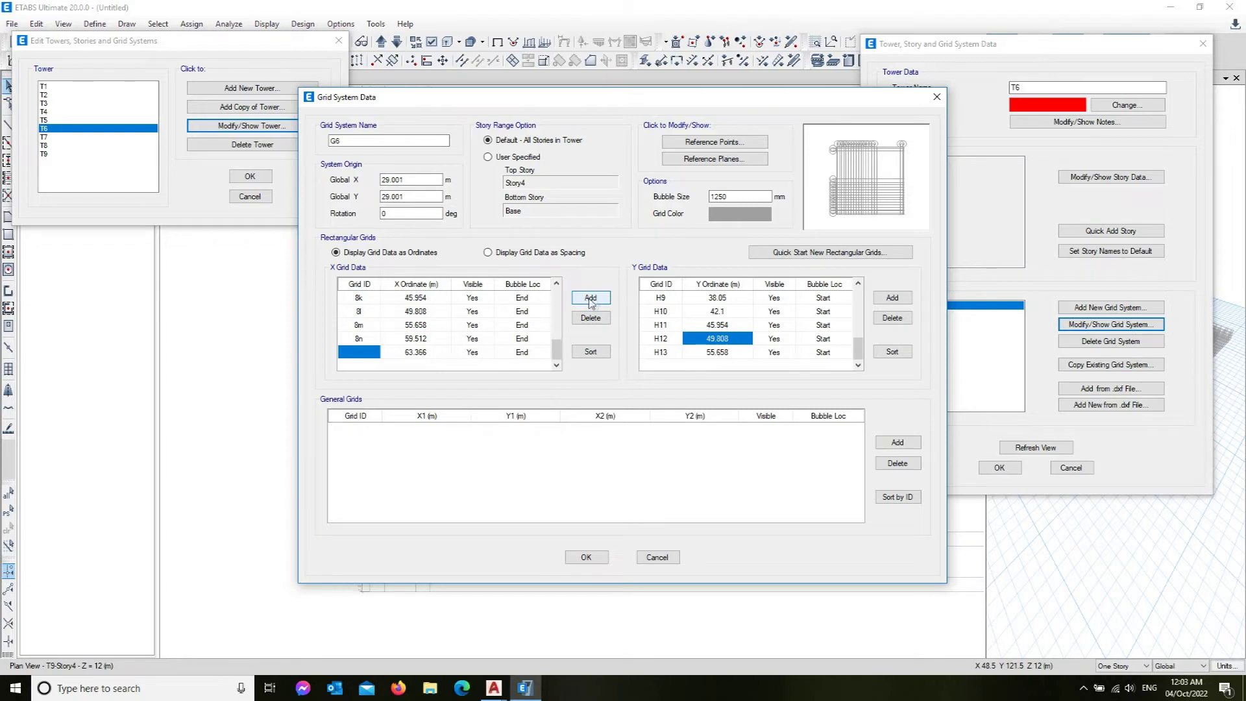
# Step: Add Y grids H14 at 59.512 and H15 at 63.366 after H13
pyautogui.click(723, 354)
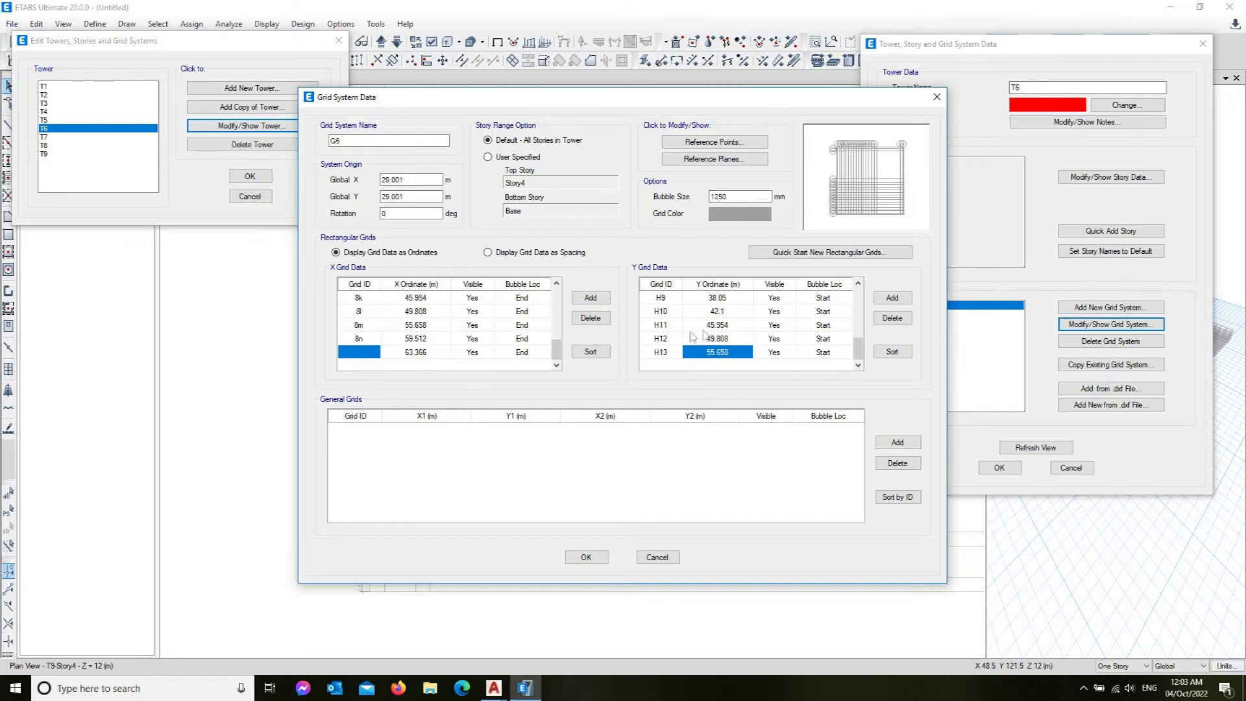
pyautogui.click(904, 300)
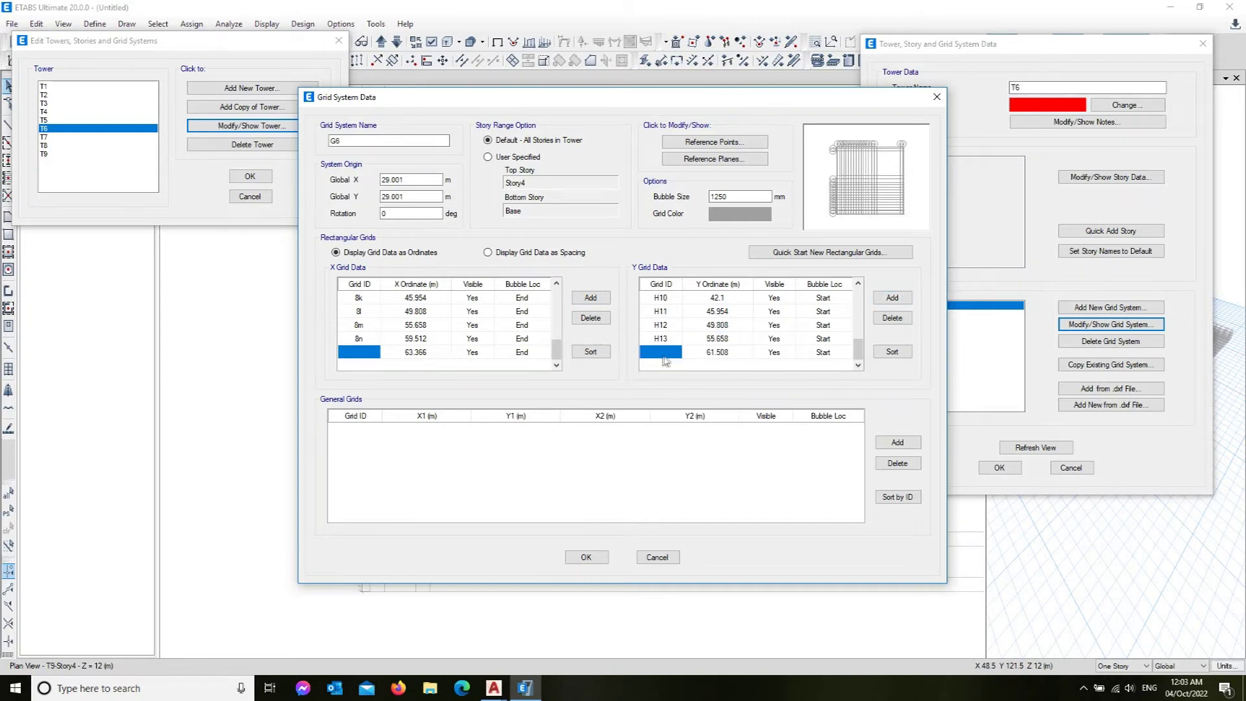
pyautogui.write('H14')
pyautogui.click(717, 354)
pyautogui.write('59')
pyautogui.write('.')
pyautogui.write('512')
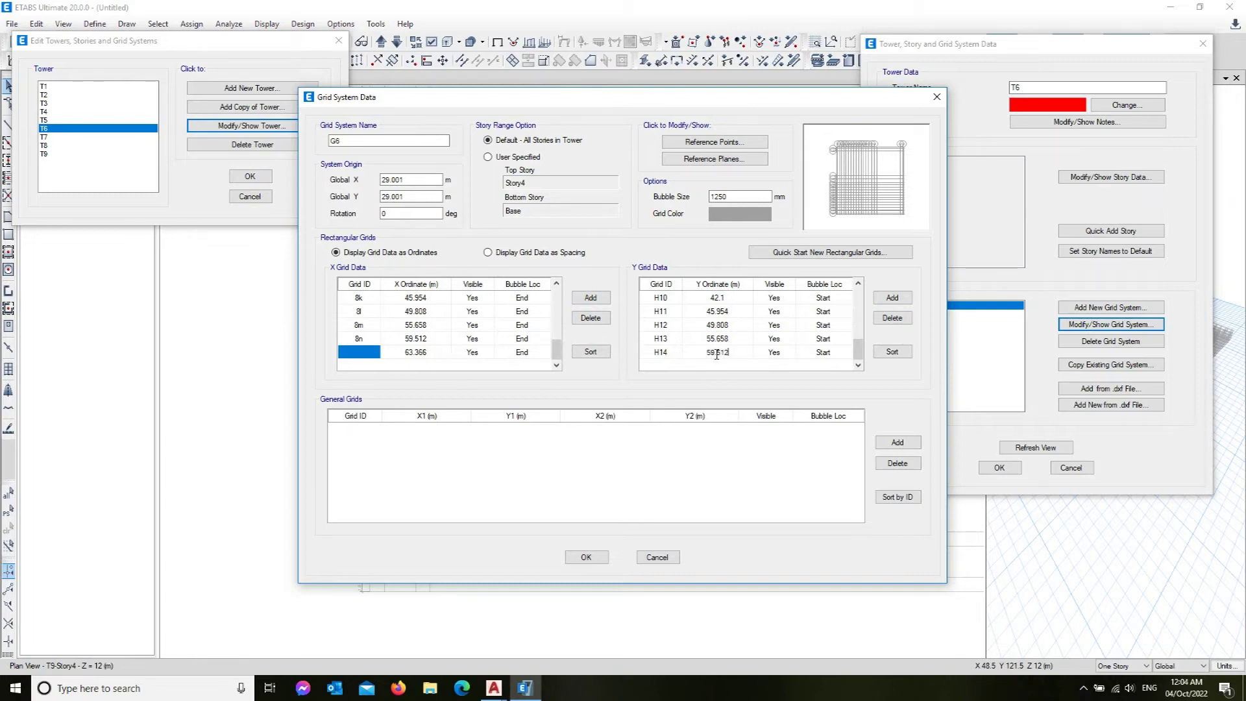
pyautogui.click(893, 298)
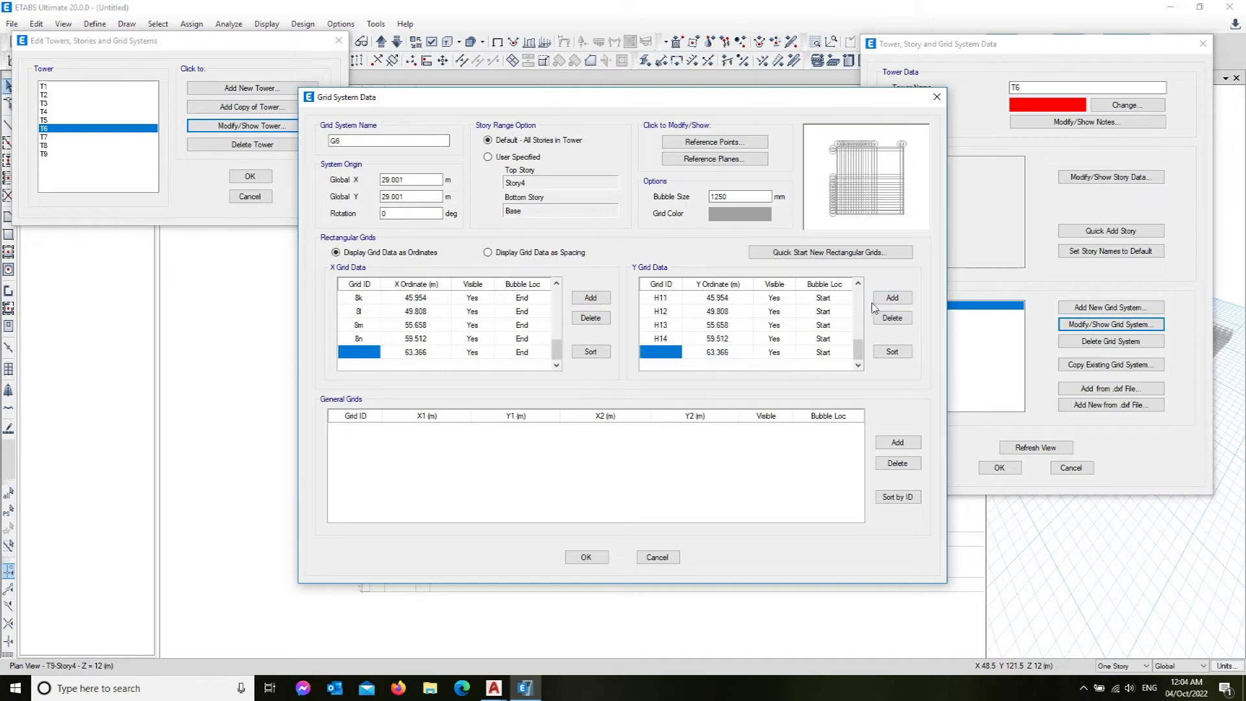
pyautogui.write('H15')
pyautogui.click(725, 357)
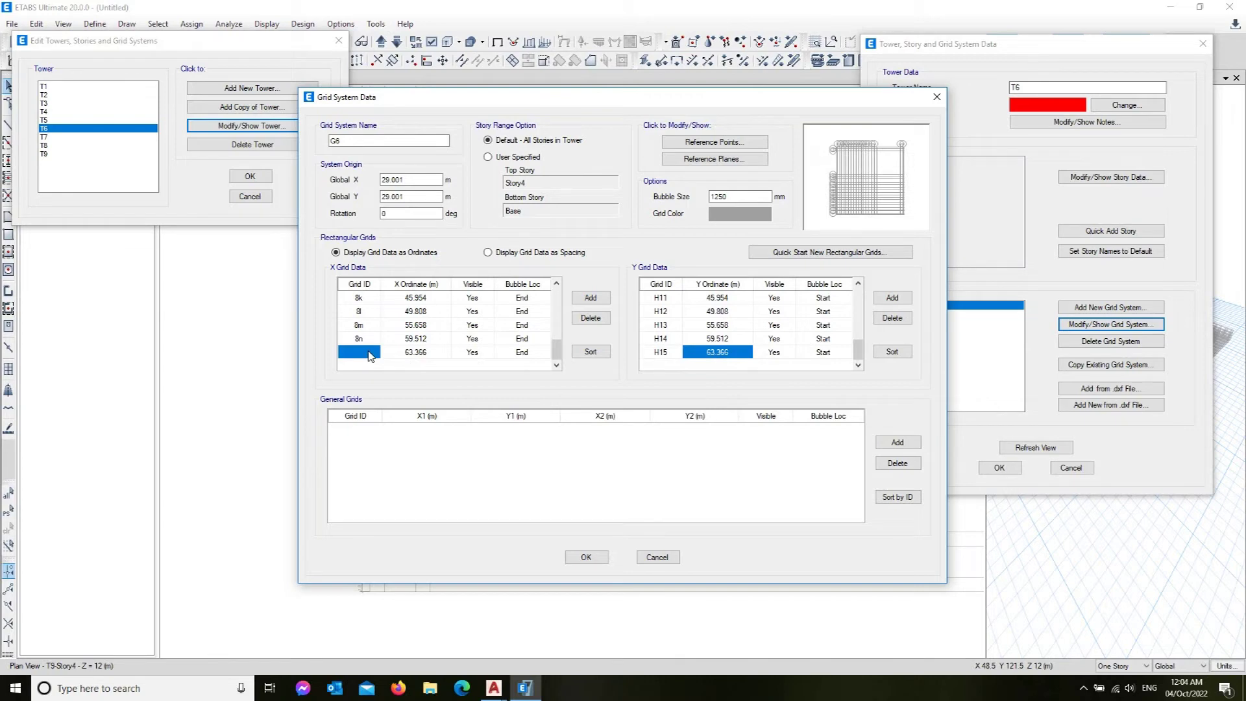
# Step: Begin renaming the newest X grid, then switch to the AutoCAD drawing
pyautogui.click(369, 353)
pyautogui.write('o')
pyautogui.moveTo(493, 688)
pyautogui.click(410, 644)
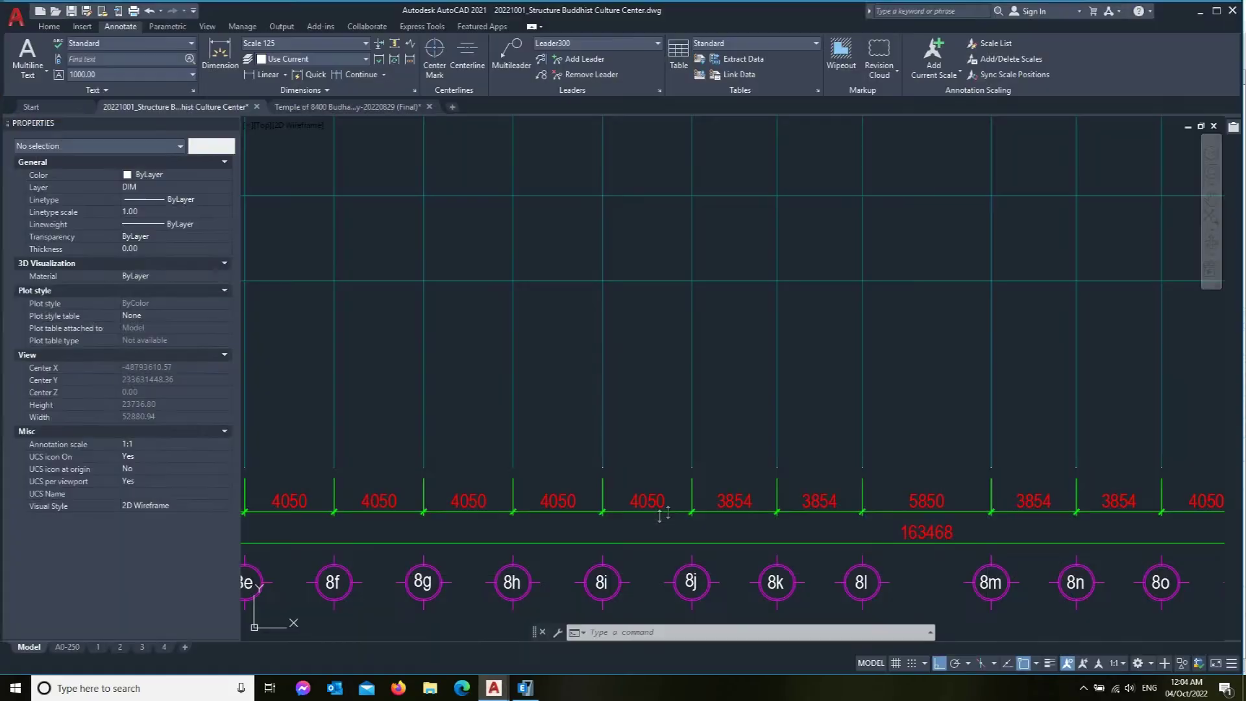
# Step: Zoom around grid bubbles 8c through 8o on the Master Layout Plan, then switch back to ETABS
pyautogui.scroll(-3, 872, 535)
pyautogui.scroll(3, 978, 557)
pyautogui.scroll(-2, 892, 559)
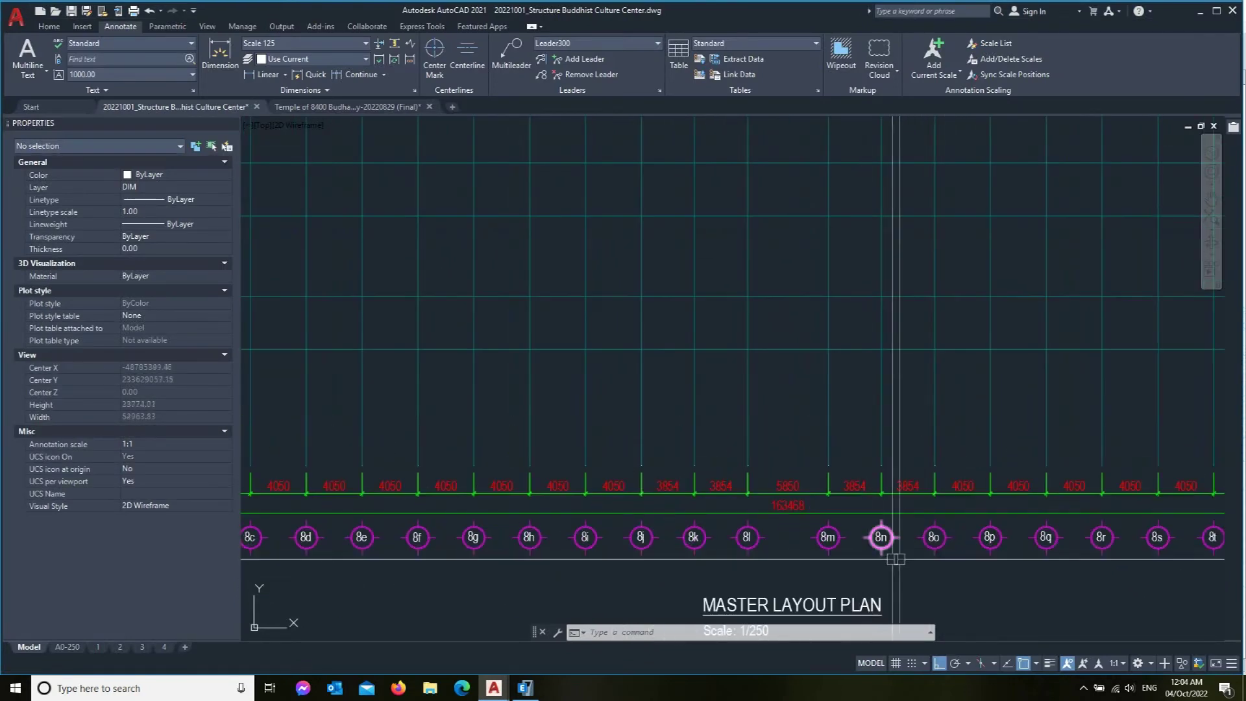
pyautogui.scroll(2, 953, 529)
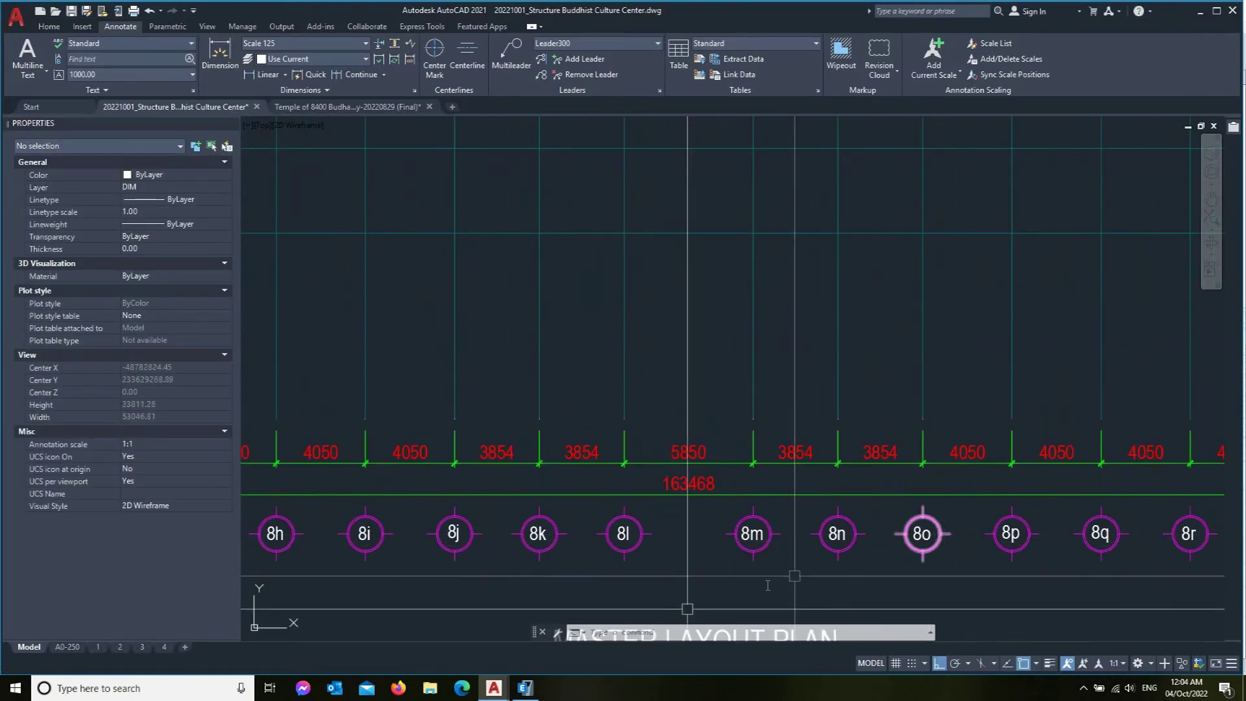
pyautogui.scroll(-1, 795, 576)
pyautogui.scroll(-2, 844, 565)
pyautogui.scroll(-1, 919, 551)
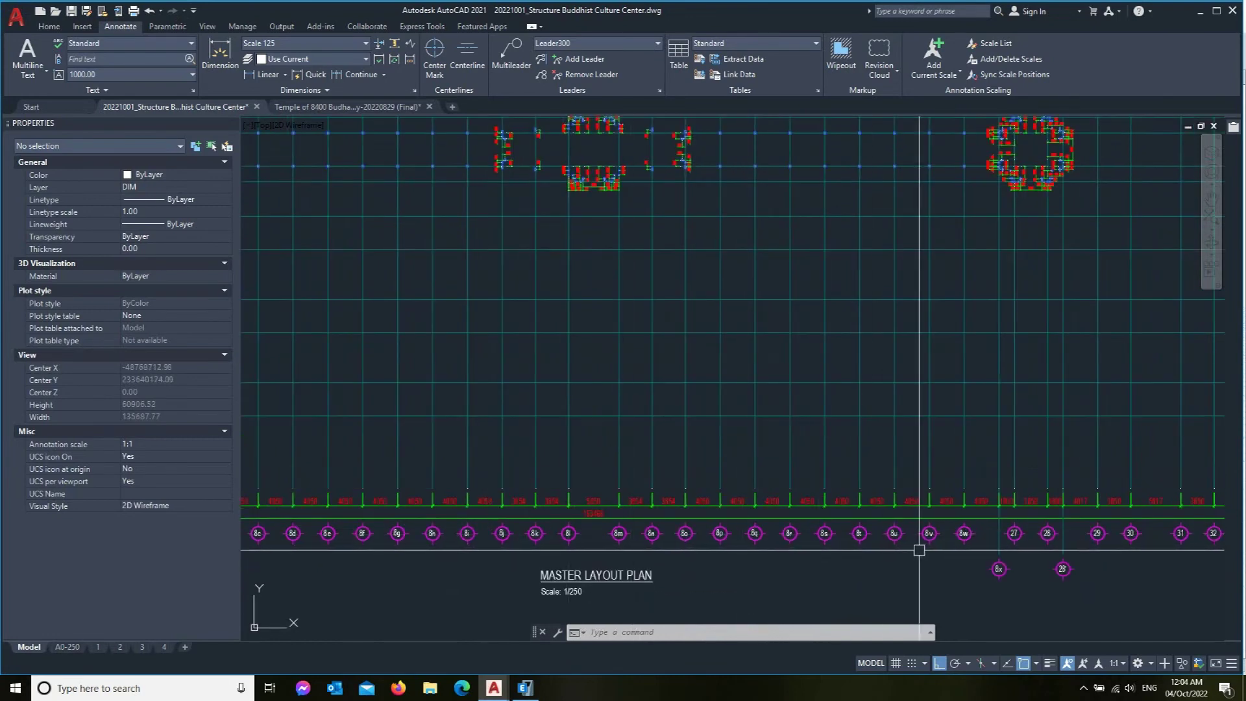
pyautogui.scroll(3, 1044, 529)
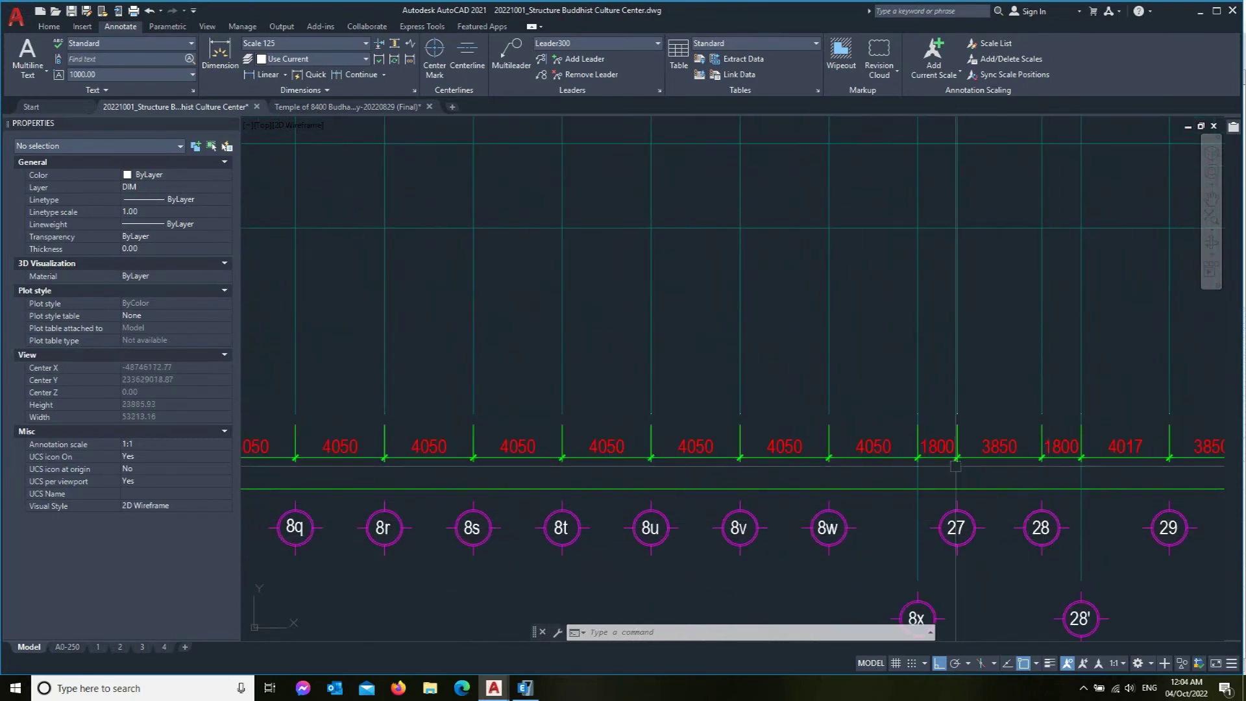
pyautogui.scroll(-3, 941, 513)
pyautogui.scroll(3, 948, 548)
pyautogui.scroll(-3, 909, 549)
pyautogui.scroll(-1, 773, 544)
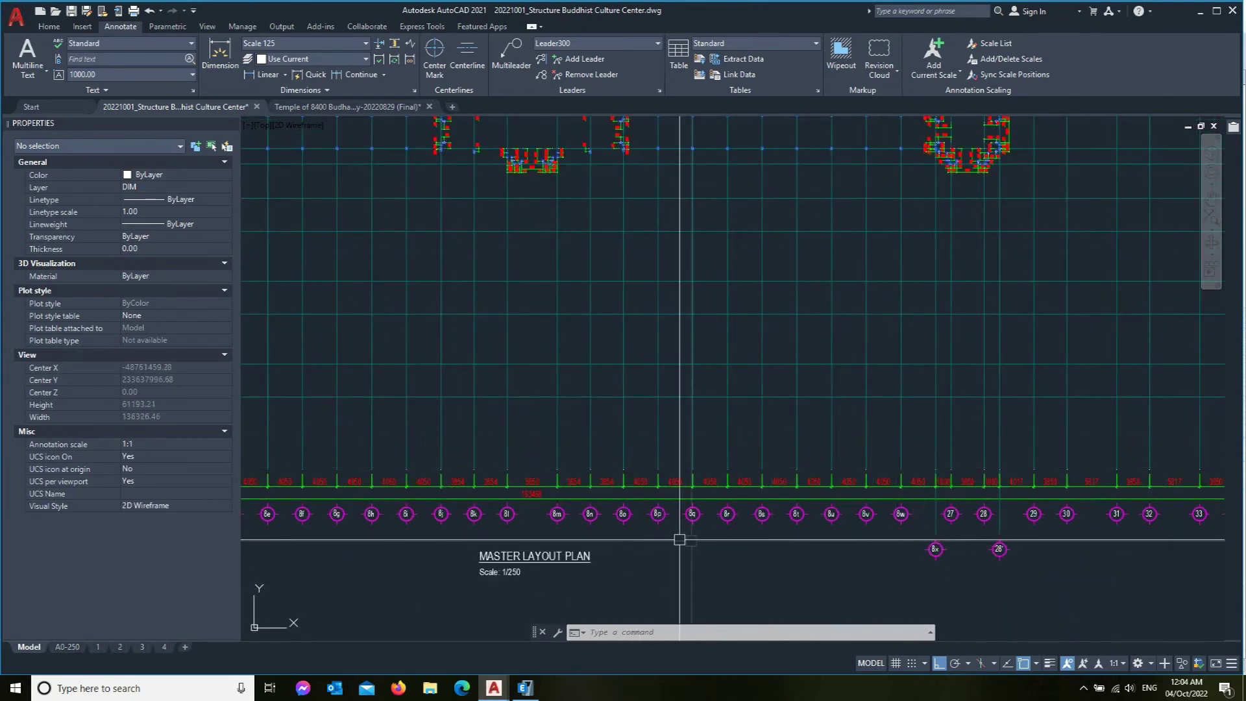
pyautogui.hotkey('alt', 'Tab')
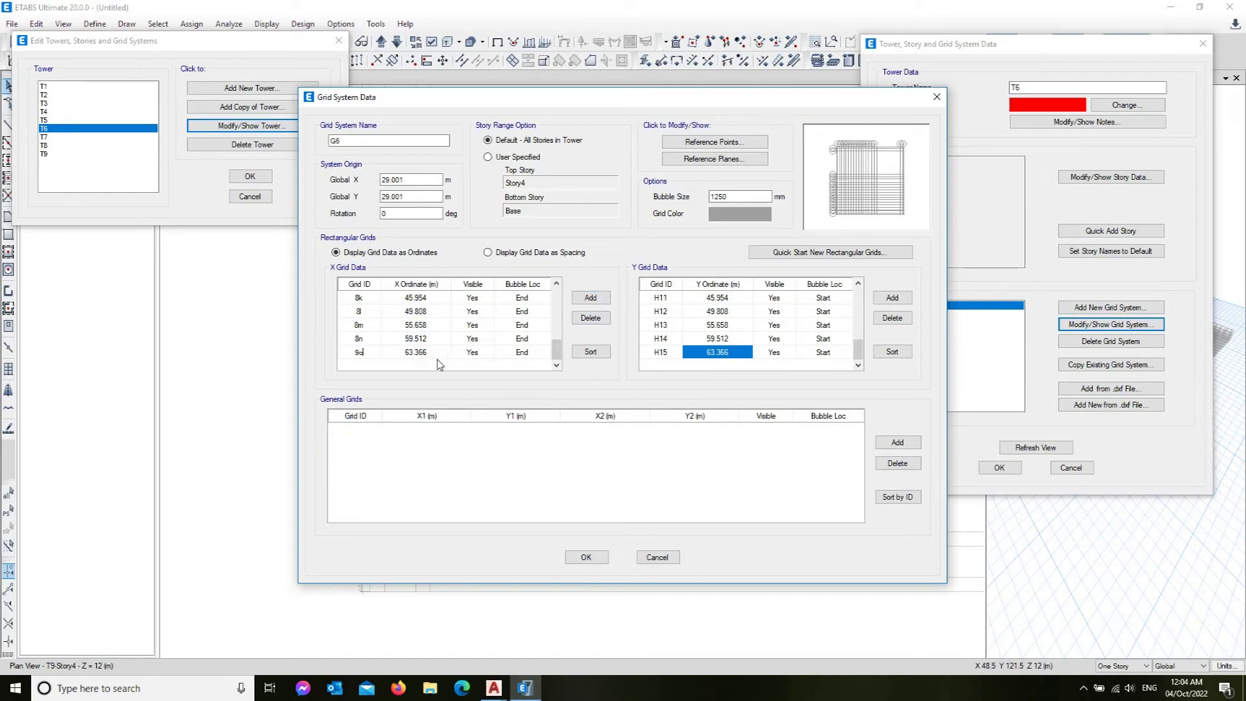
# Step: Correct the 9o label to 8o and add X grid 8p at 67.416
pyautogui.click(587, 298)
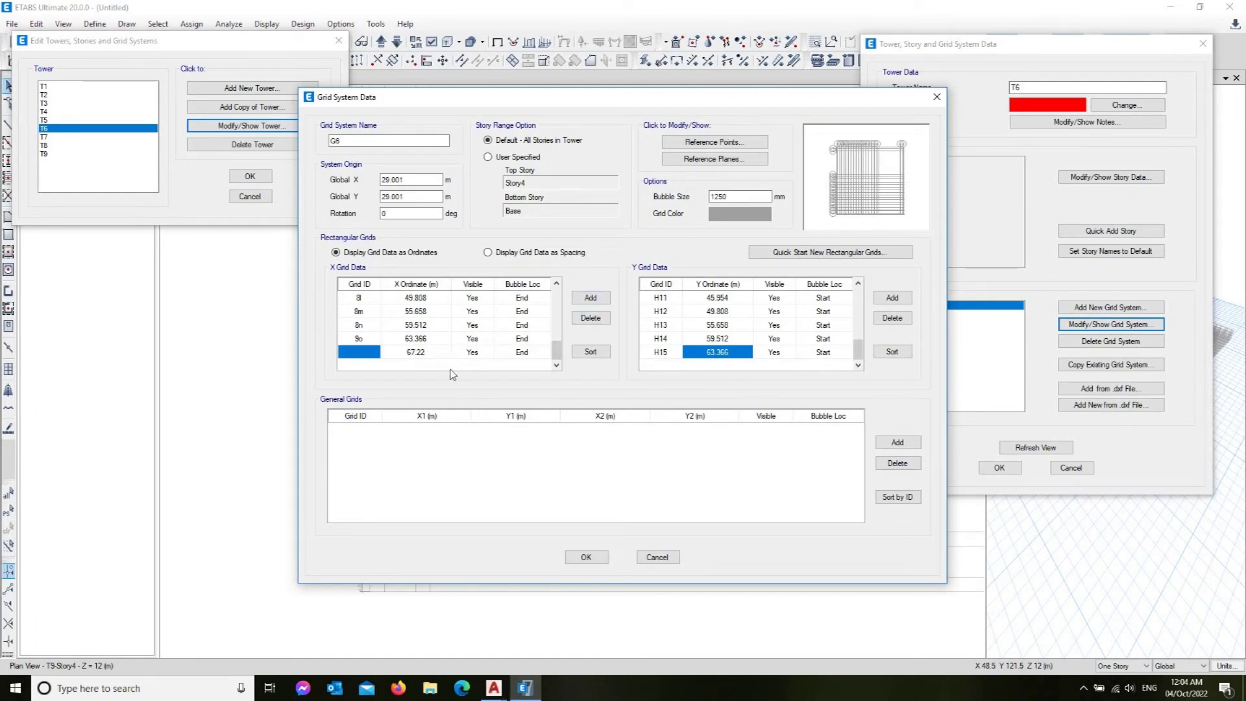
pyautogui.click(364, 338)
pyautogui.write('o')
pyautogui.click(363, 353)
pyautogui.write('8p')
pyautogui.click(428, 353)
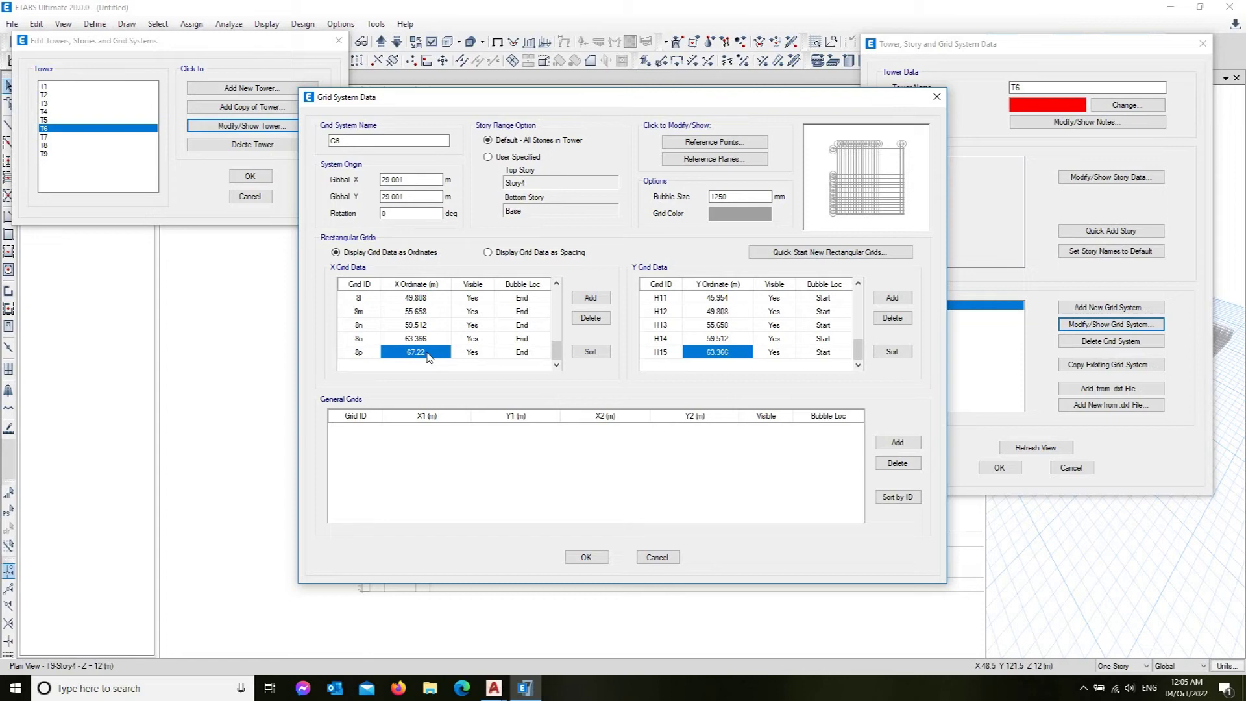
pyautogui.click(428, 357)
pyautogui.press('BackSpace')
pyautogui.press('BackSpace')
pyautogui.write('416')
# Step: Add Y grid H16 at 67.416 and X grid 8q at 71.466
pyautogui.click(892, 298)
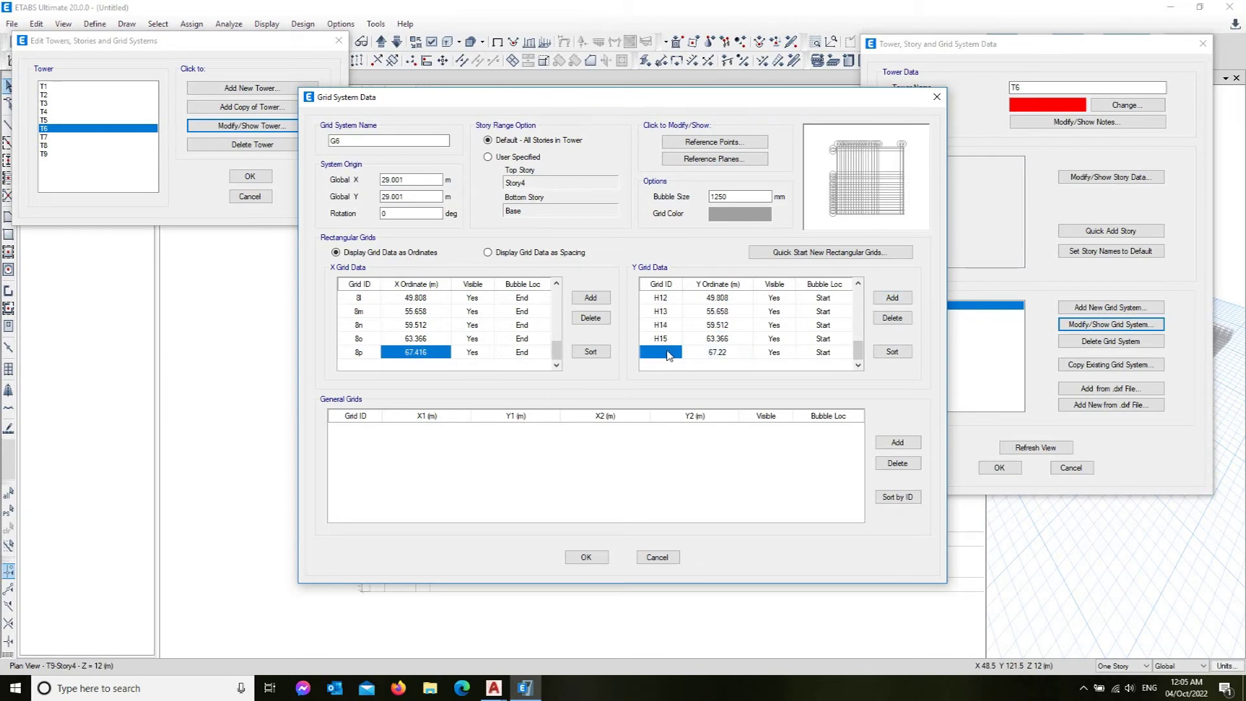
pyautogui.write('H16')
pyautogui.click(750, 356)
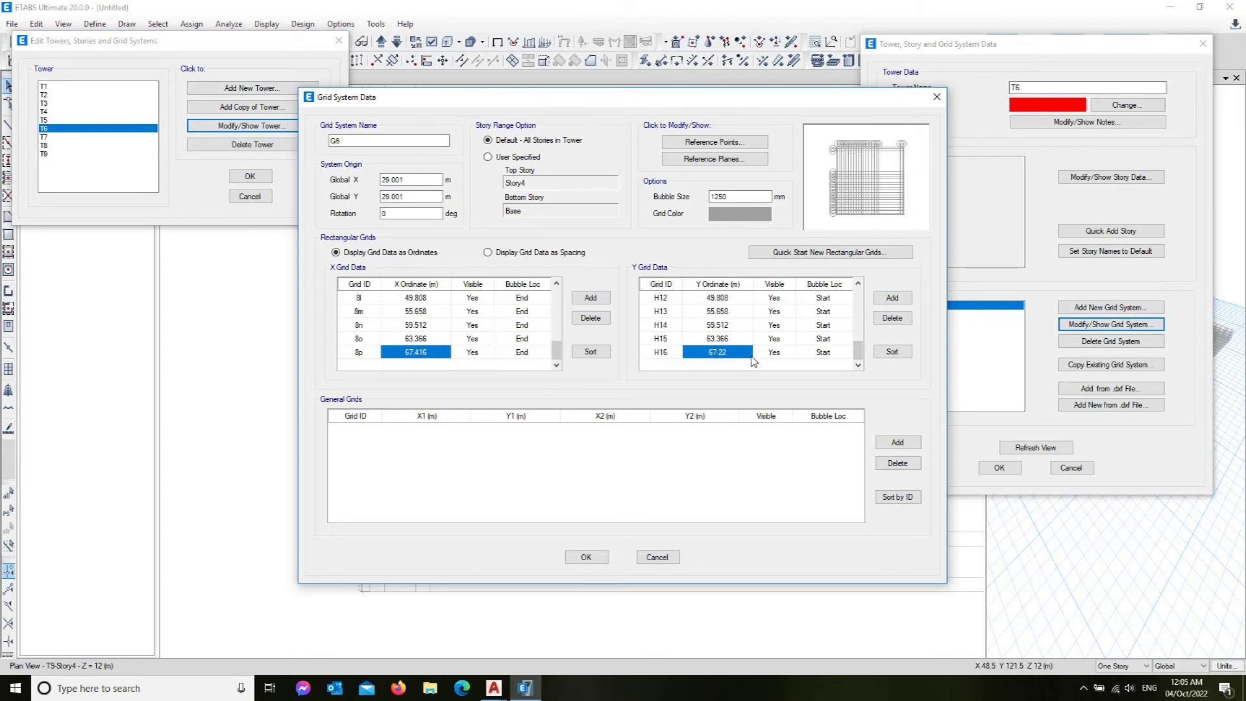
pyautogui.write('67')
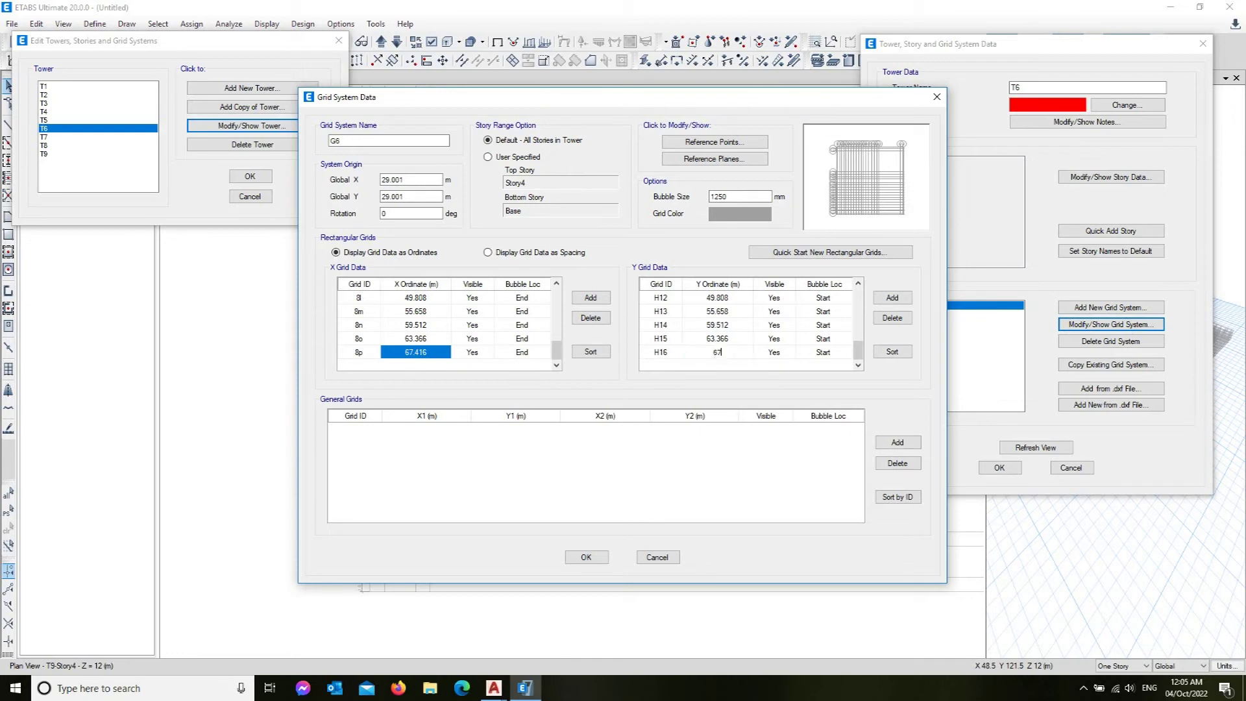
pyautogui.write('.416')
pyautogui.click(585, 299)
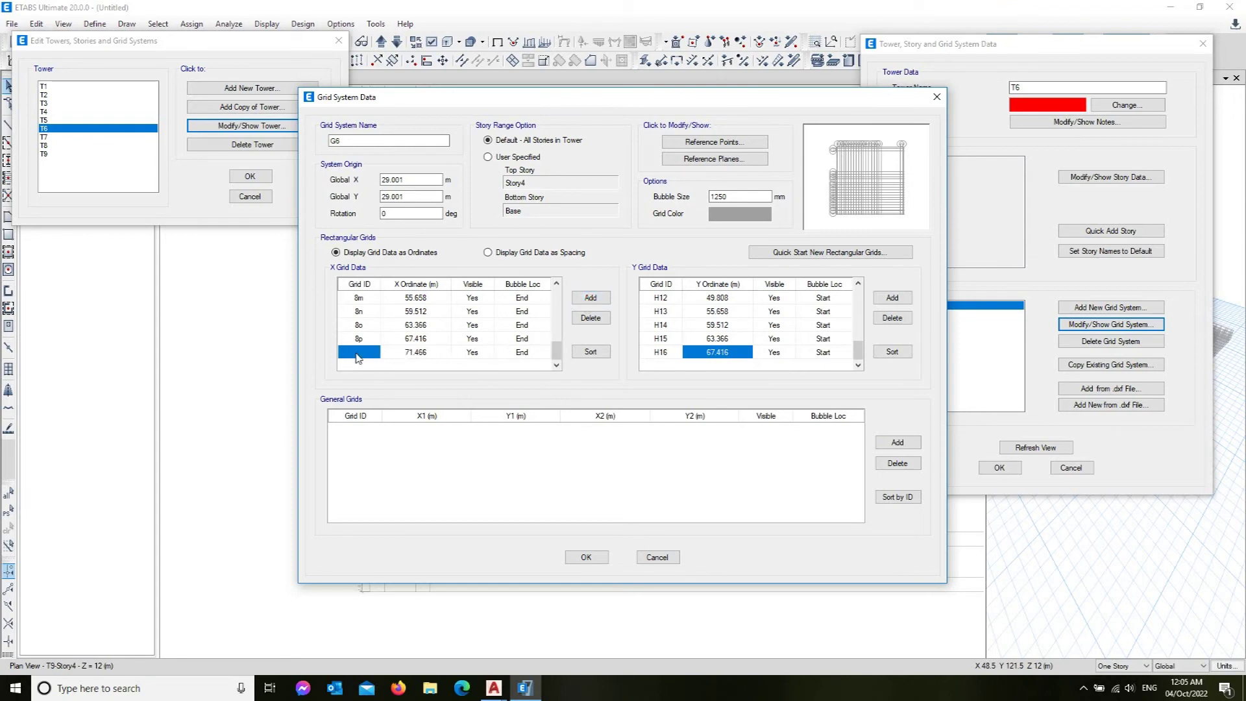
pyautogui.write('8')
pyautogui.write('q')
# Step: Add Y grids H17–H21 at 4.05 m spacing up to 87.666, plus an X grid at 75.516
pyautogui.click(895, 300)
pyautogui.write('H17')
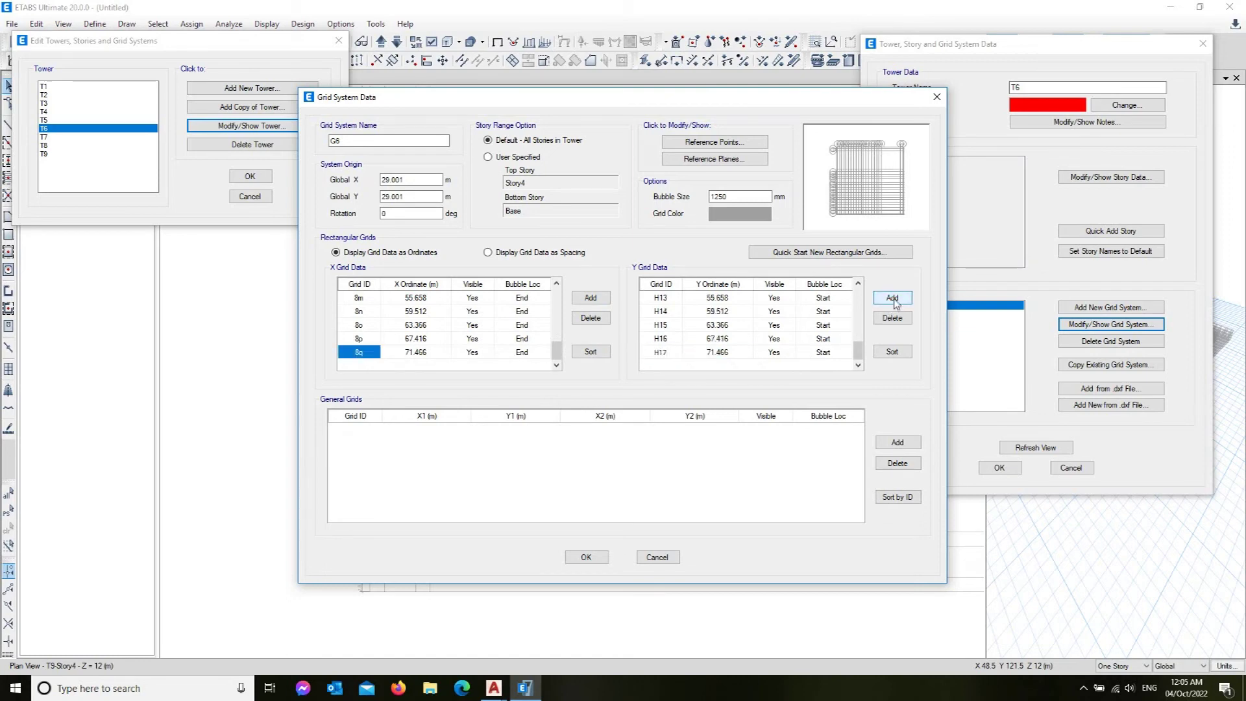
pyautogui.click(895, 300)
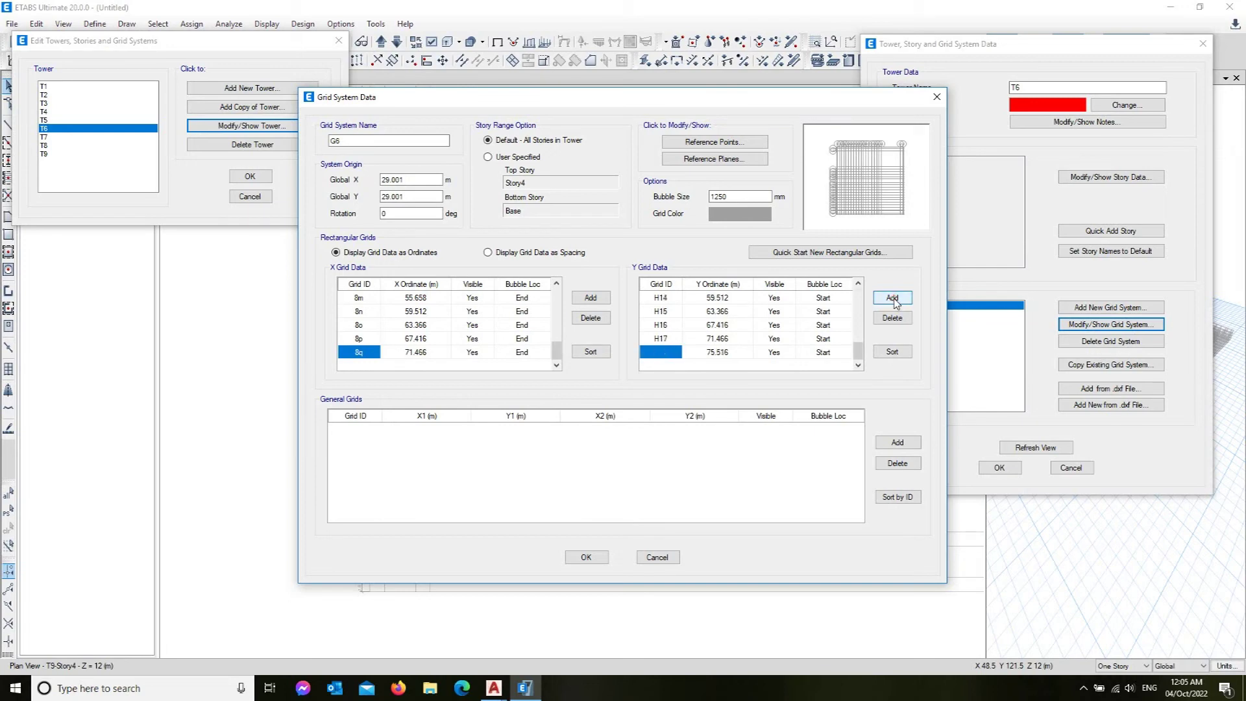
pyautogui.write('H18')
pyautogui.click(895, 300)
pyautogui.write('H19')
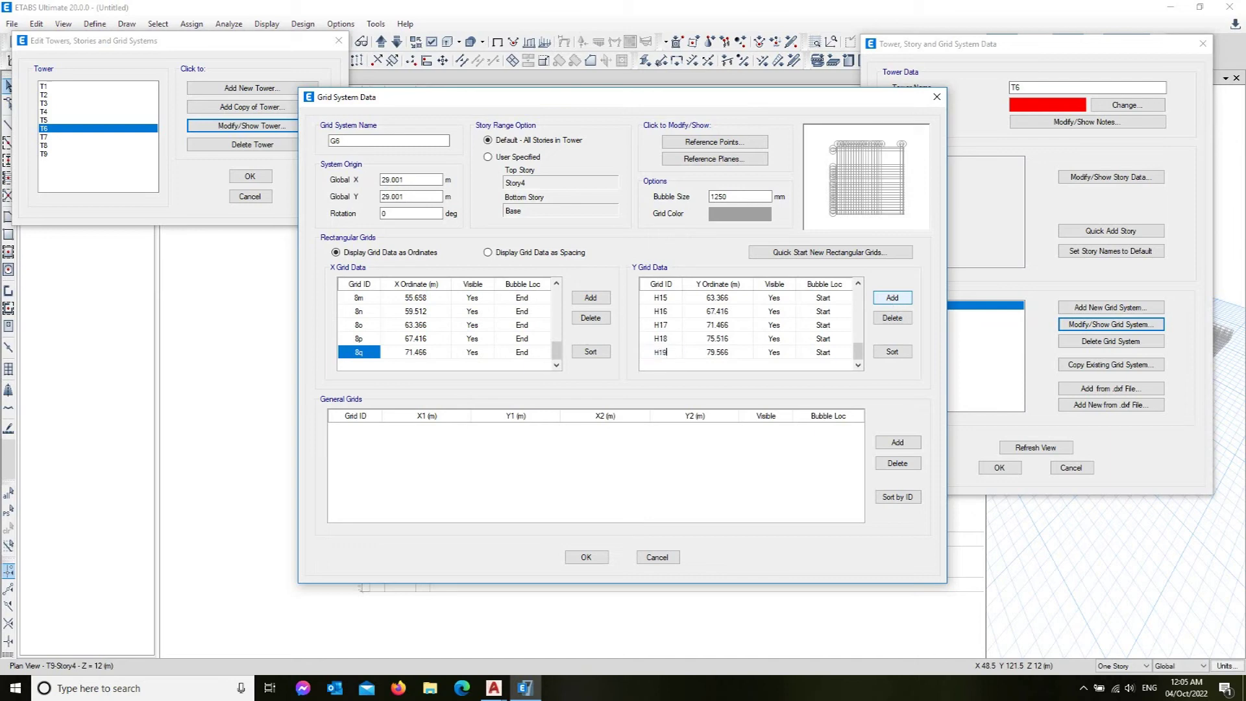
pyautogui.click(894, 300)
pyautogui.write('H20')
pyautogui.click(895, 300)
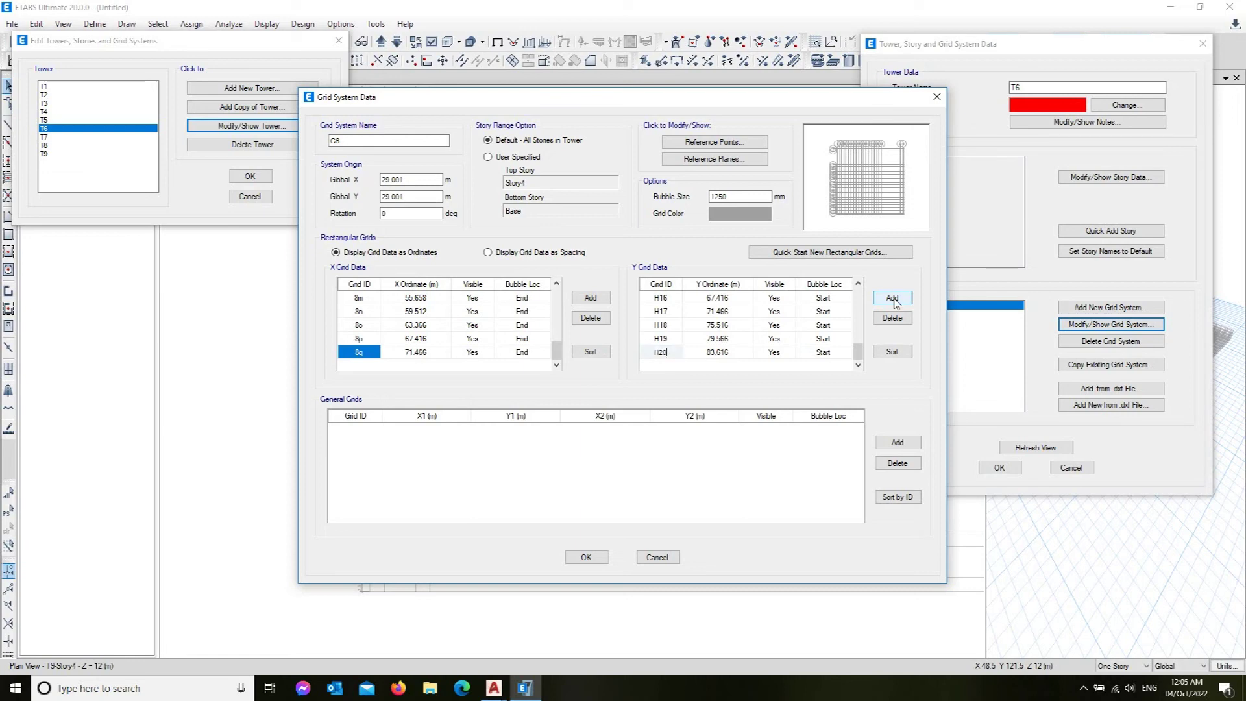
pyautogui.write('H21')
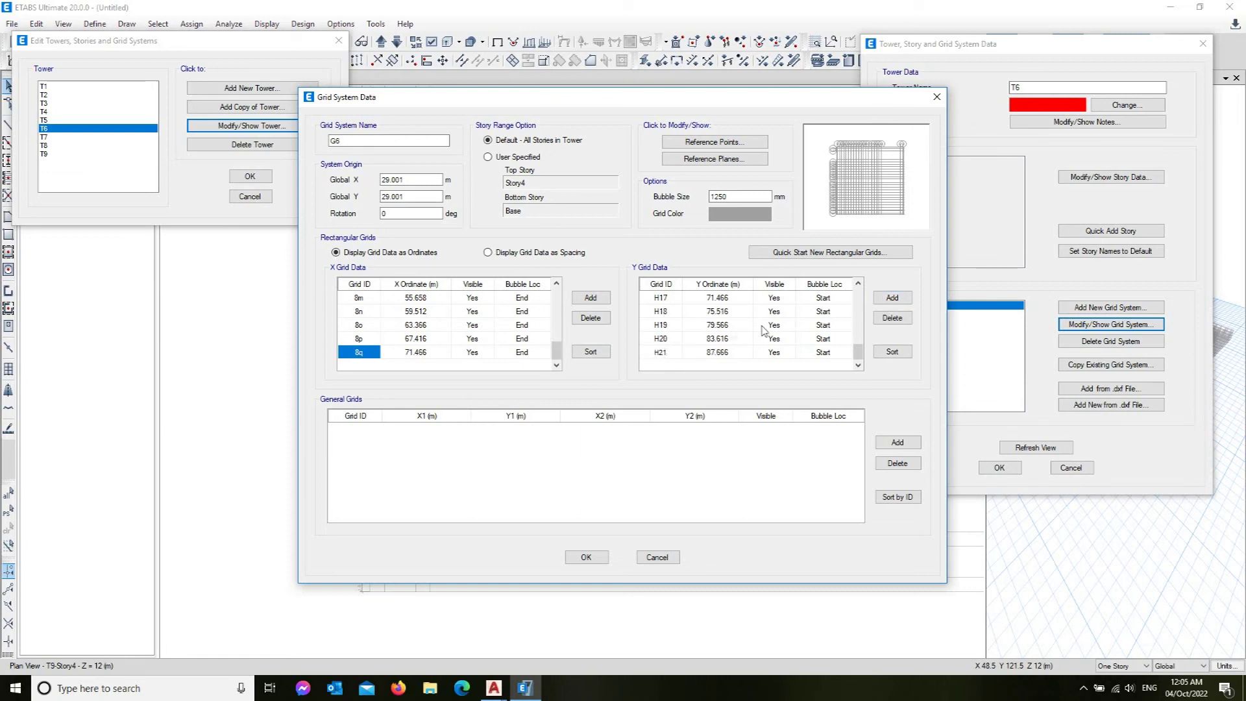
pyautogui.click(583, 299)
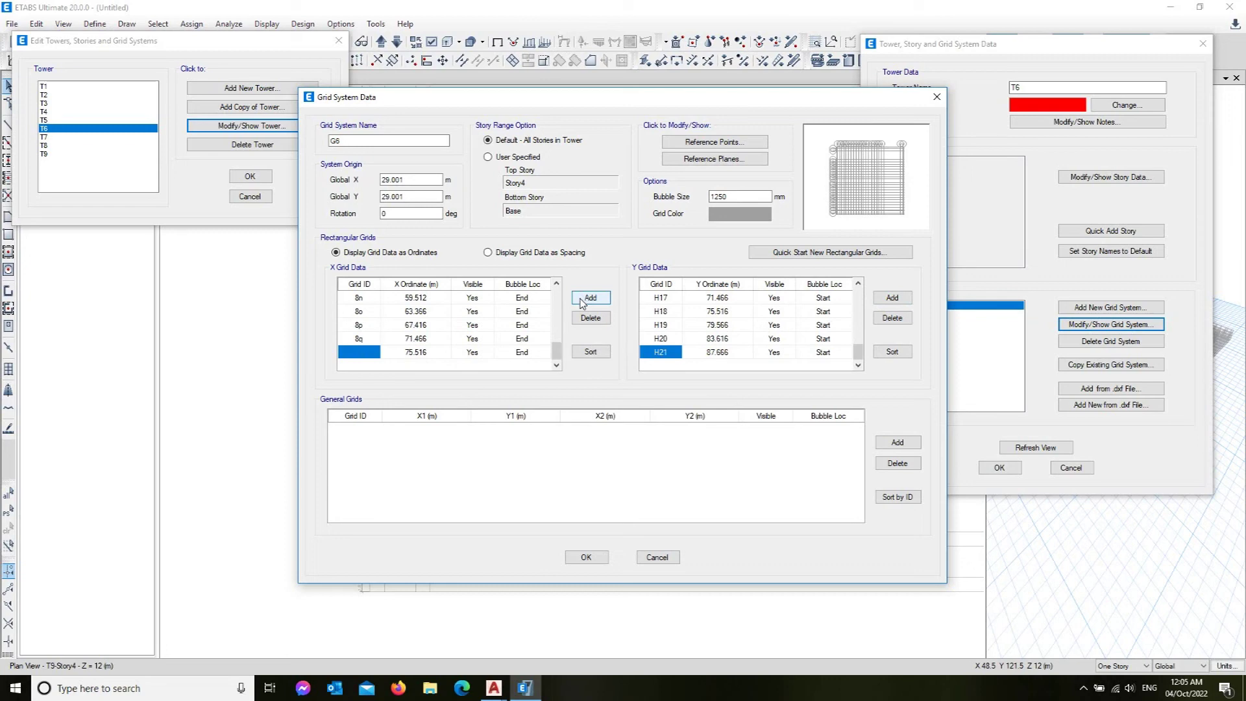
# Step: Name X grids 8r through 8x, spaced 4.05 m and reaching 99.816
pyautogui.write('8')
pyautogui.write('r')
pyautogui.click(582, 300)
pyautogui.write('8s')
pyautogui.click(582, 299)
pyautogui.write('8')
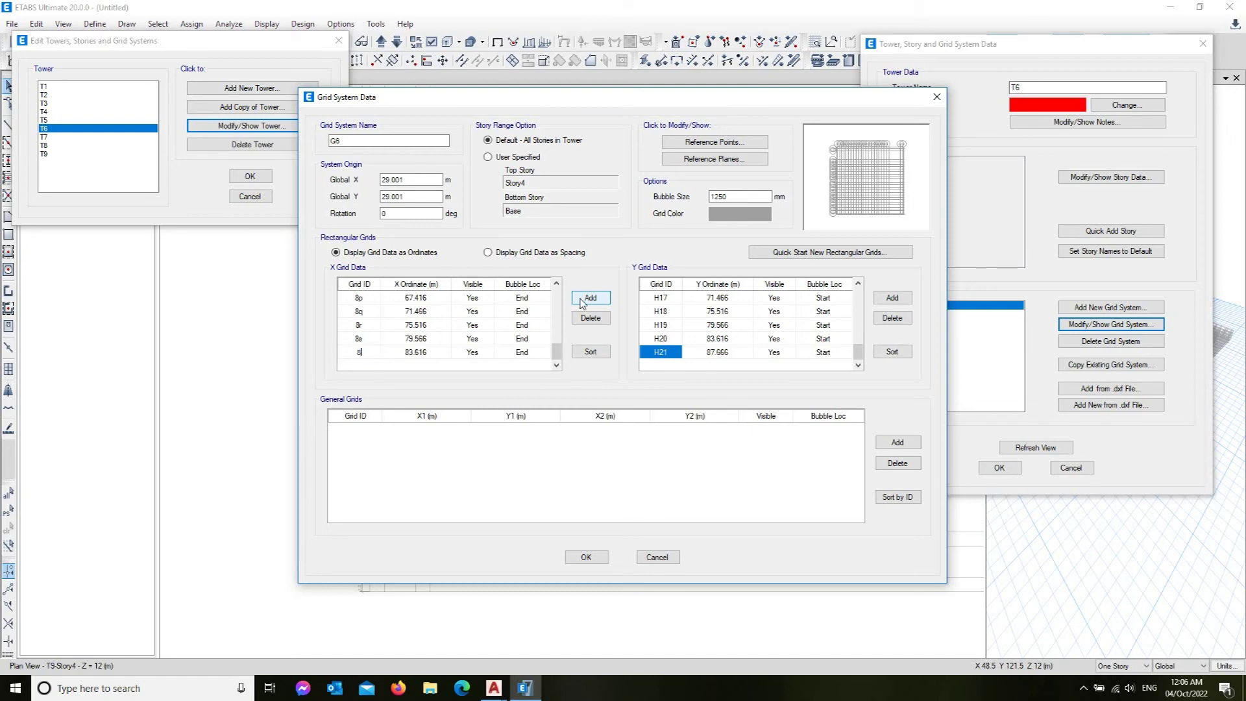
pyautogui.write('t')
pyautogui.click(589, 299)
pyautogui.write('8')
pyautogui.write('u')
pyautogui.click(589, 300)
pyautogui.write('8v')
pyautogui.click(589, 299)
pyautogui.write('8')
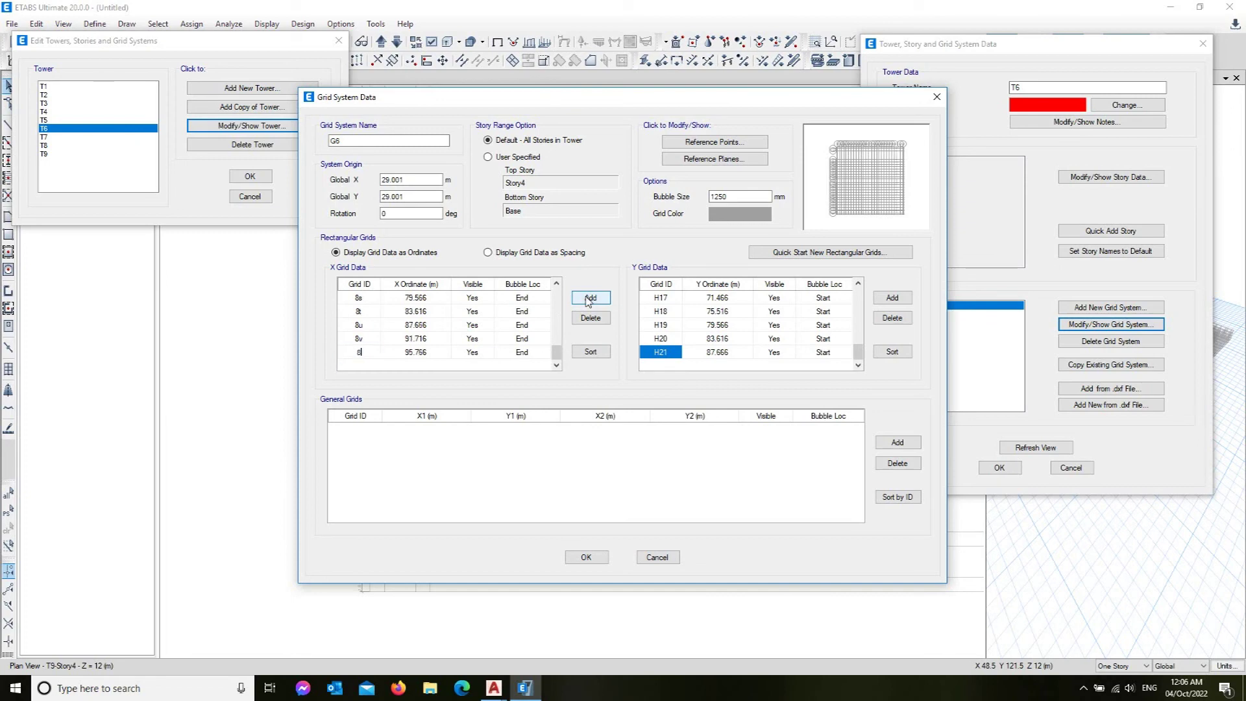
pyautogui.write('w')
pyautogui.click(589, 299)
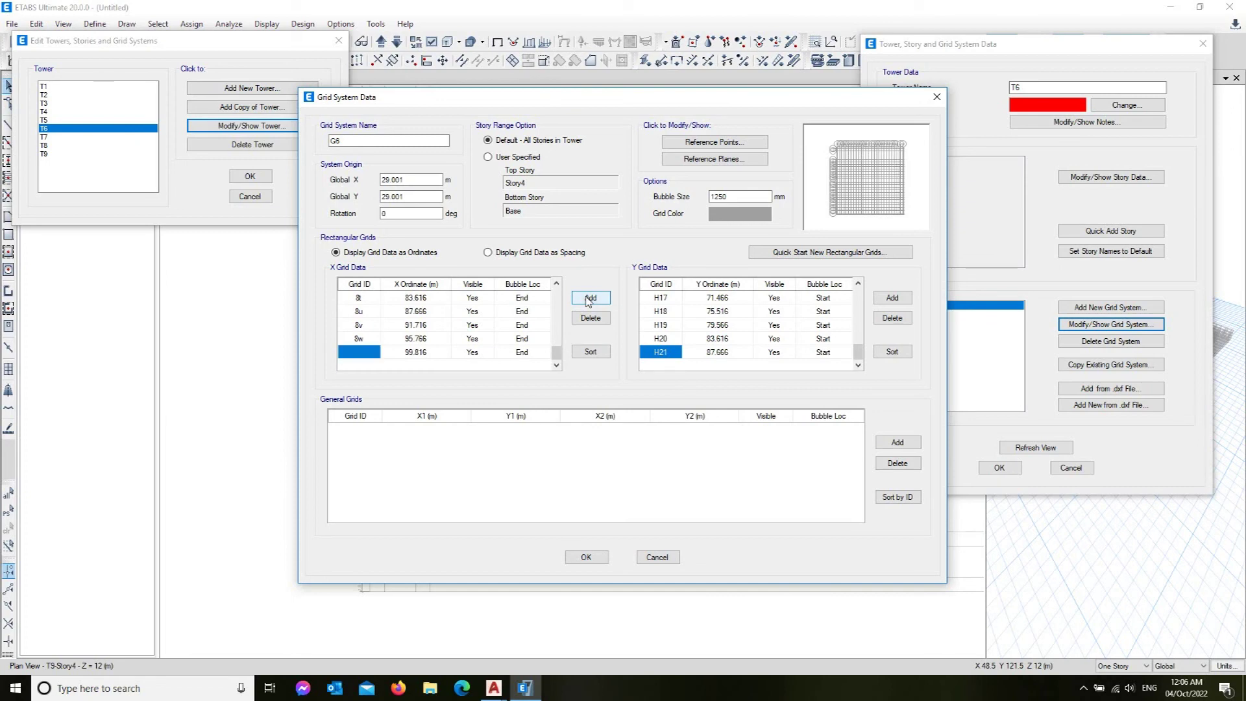
pyautogui.write('8')
pyautogui.write('x')
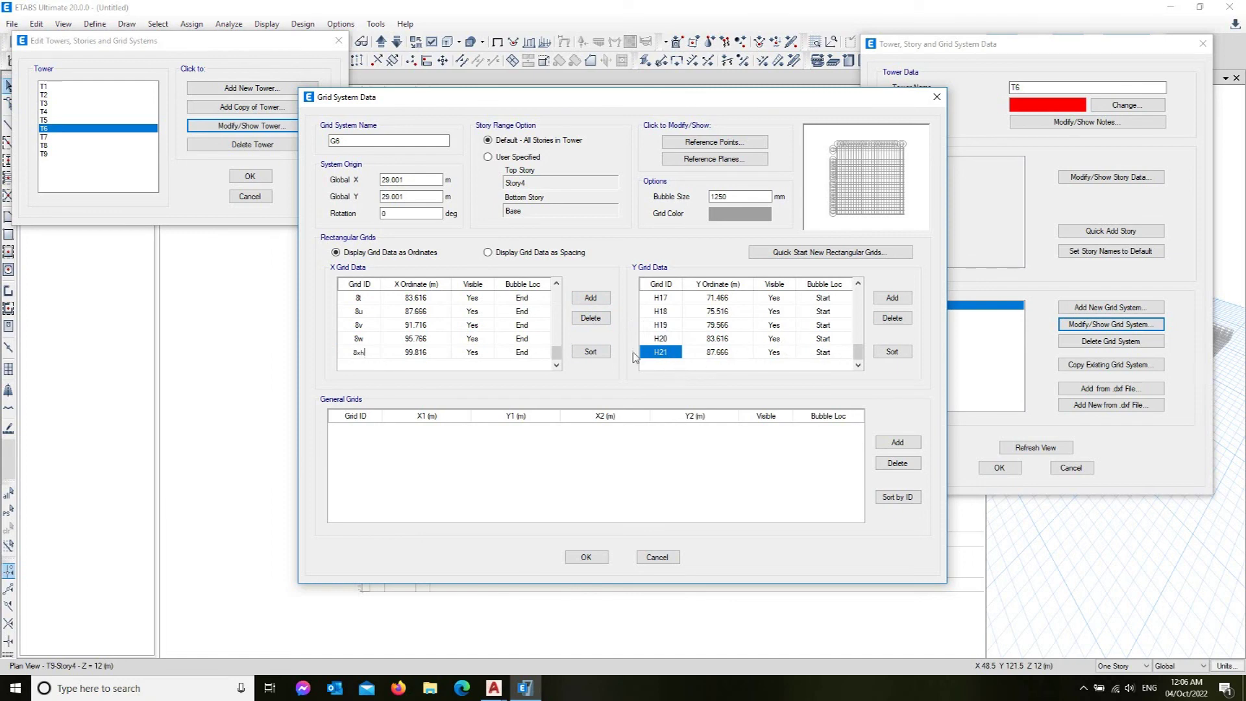
pyautogui.click(663, 353)
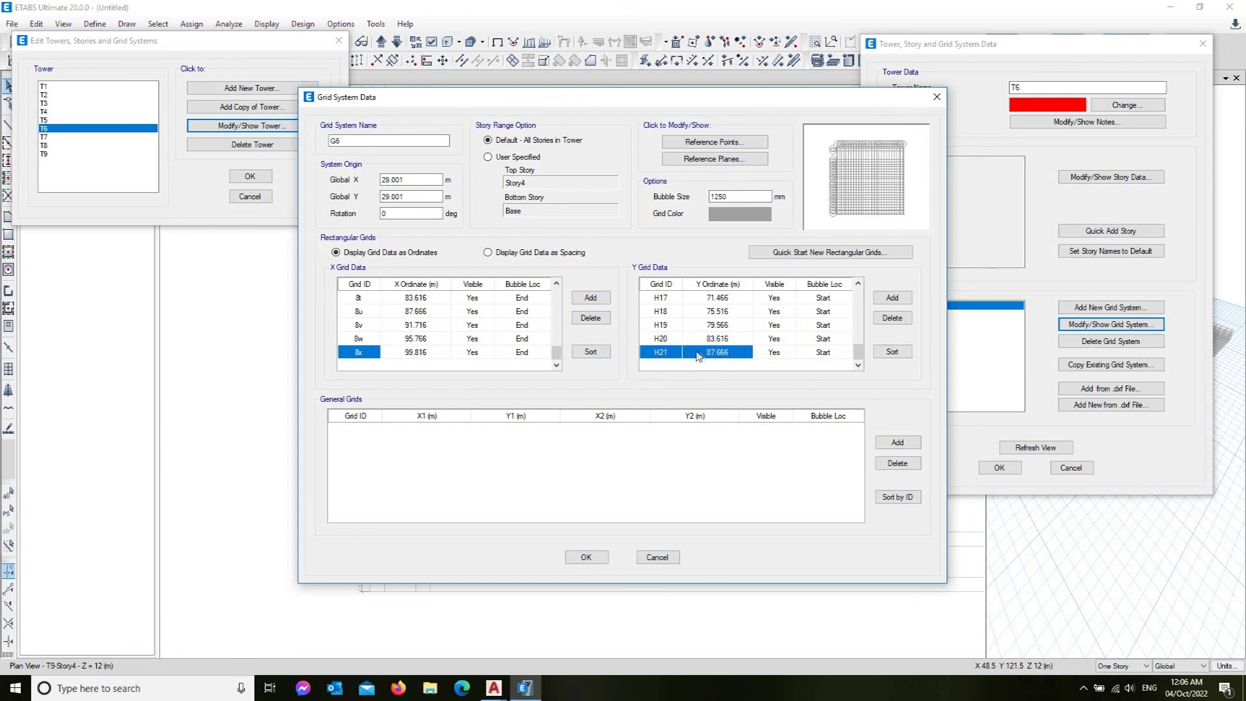
# Step: Add Y grids H22, H23 and H24 up to 99.816, and accept the grid data
pyautogui.click(894, 300)
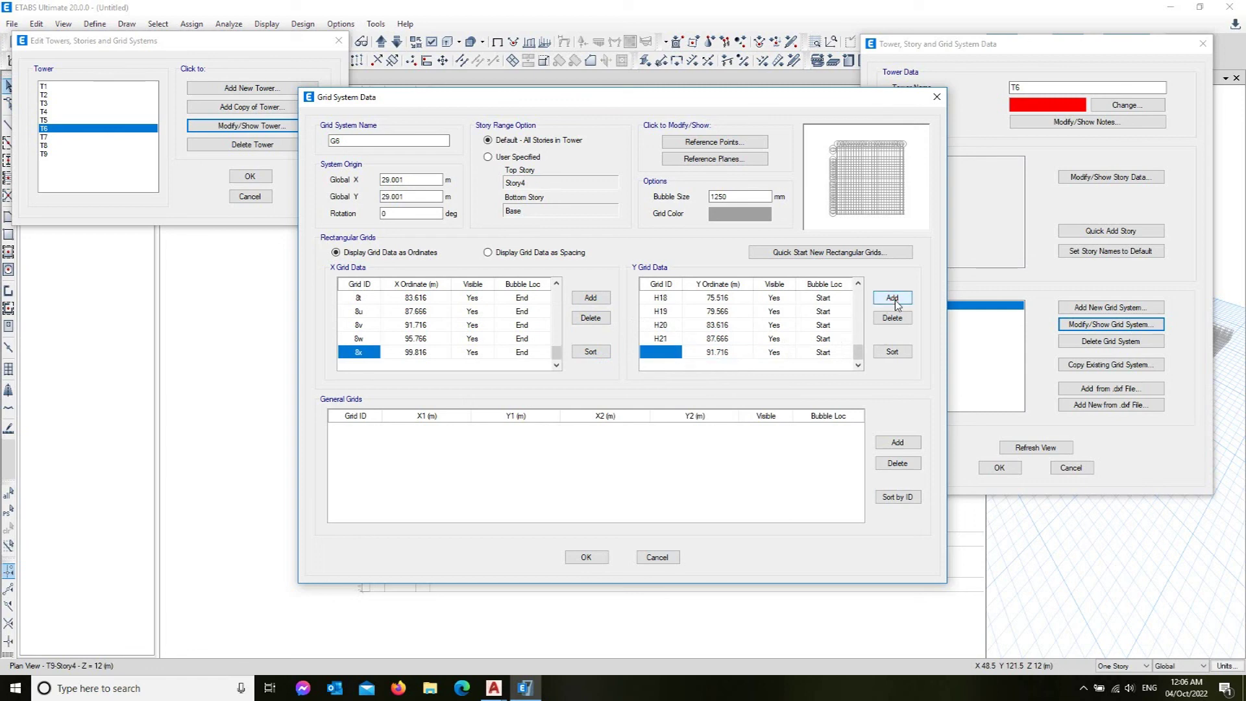
pyautogui.write('H22')
pyautogui.click(898, 305)
pyautogui.write('H23')
pyautogui.click(894, 298)
pyautogui.write('H24')
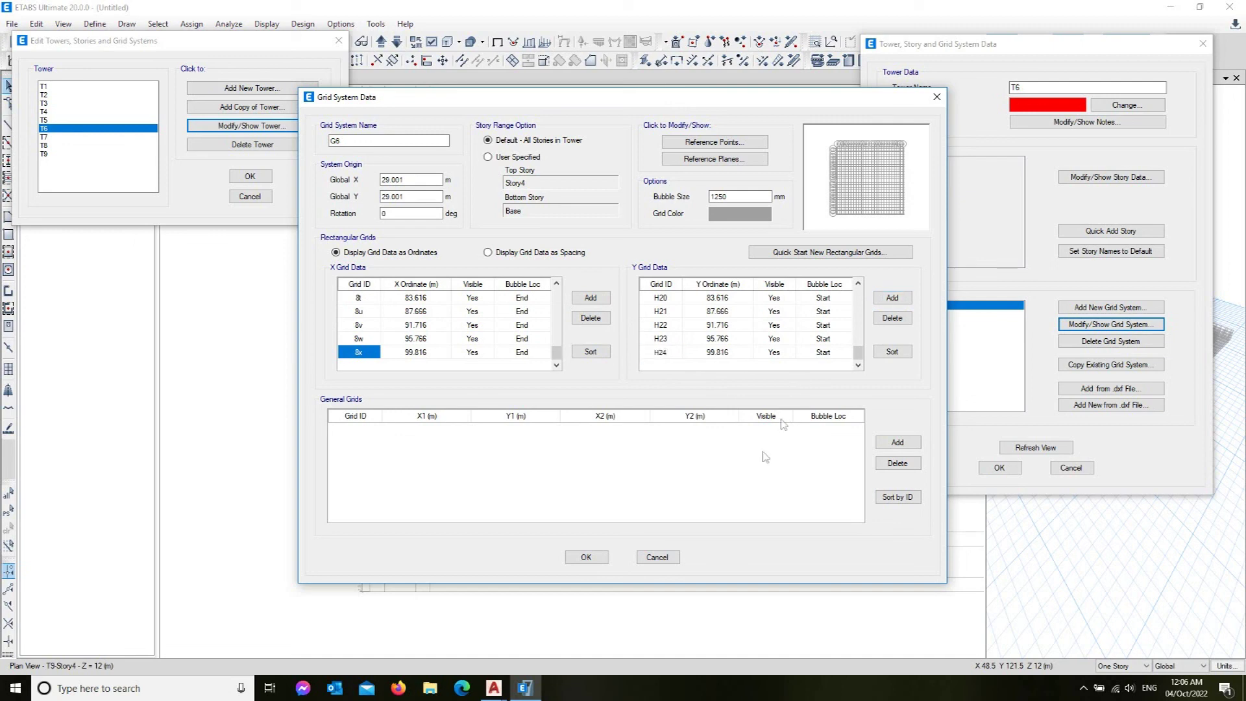
pyautogui.click(593, 558)
# Step: Refresh the plan, accept tower T6's grid settings, and zoom over the dense G6 grid
pyautogui.click(1051, 448)
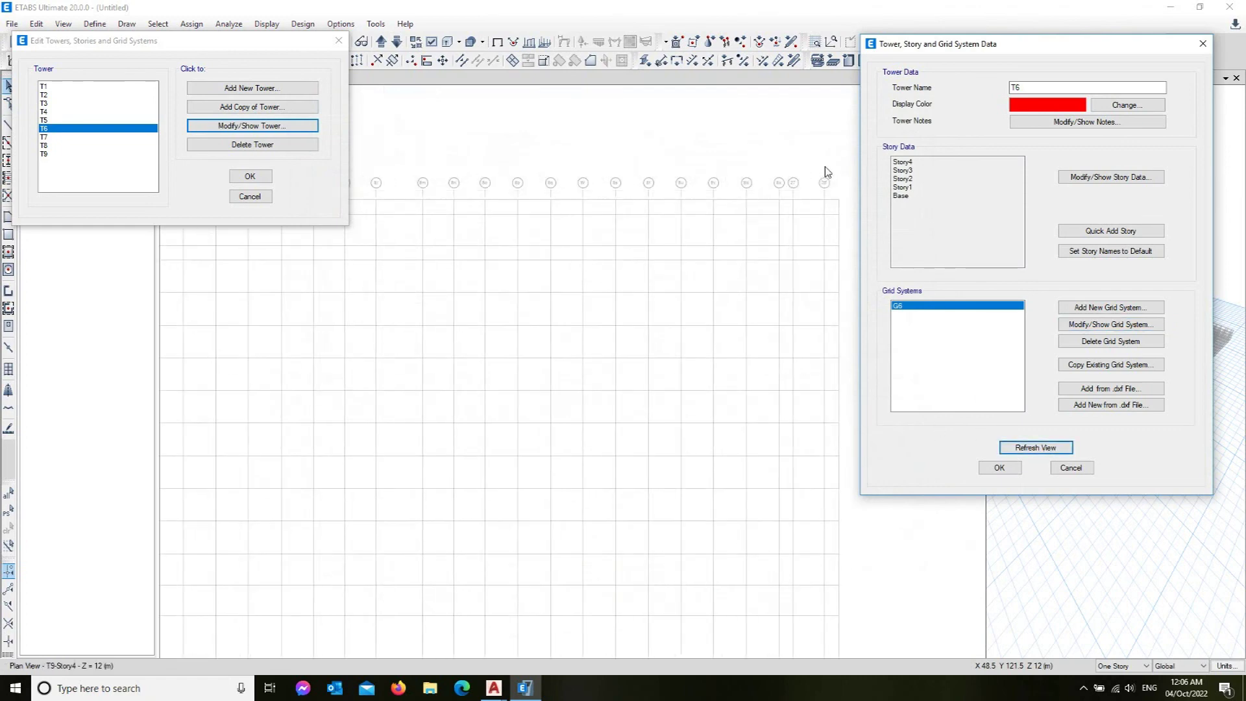
pyautogui.scroll(1, 827, 175)
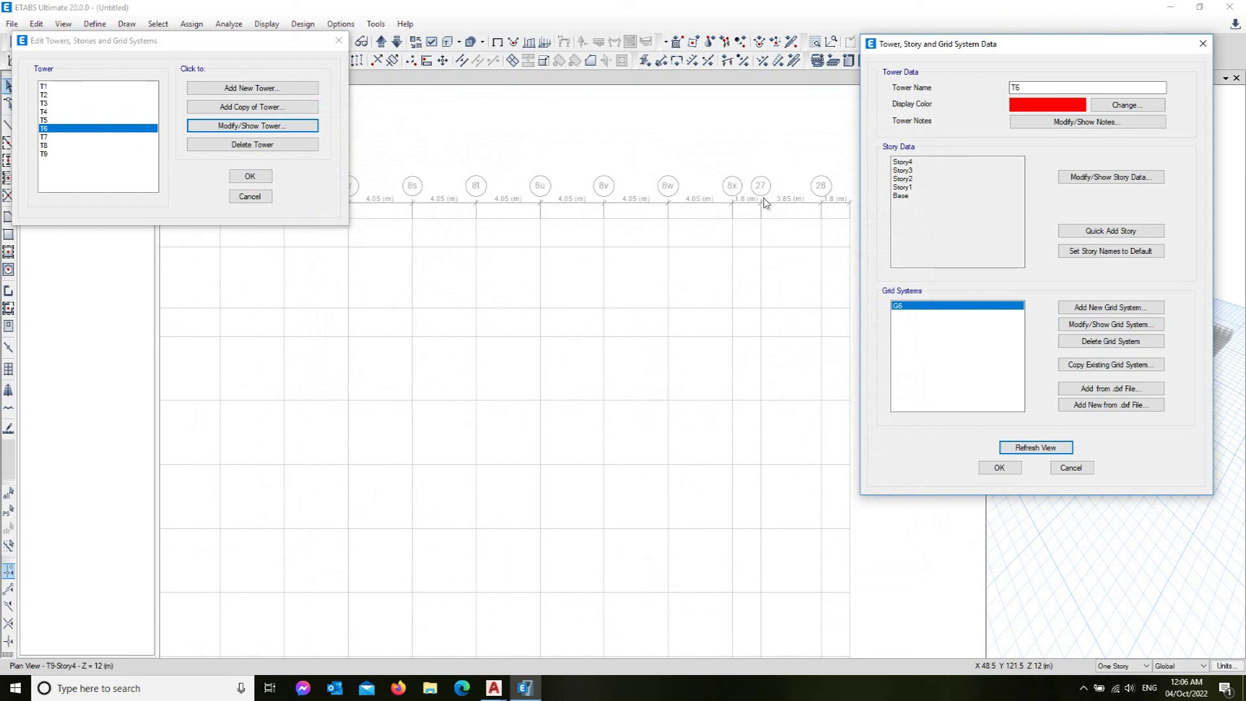
pyautogui.scroll(-2, 762, 198)
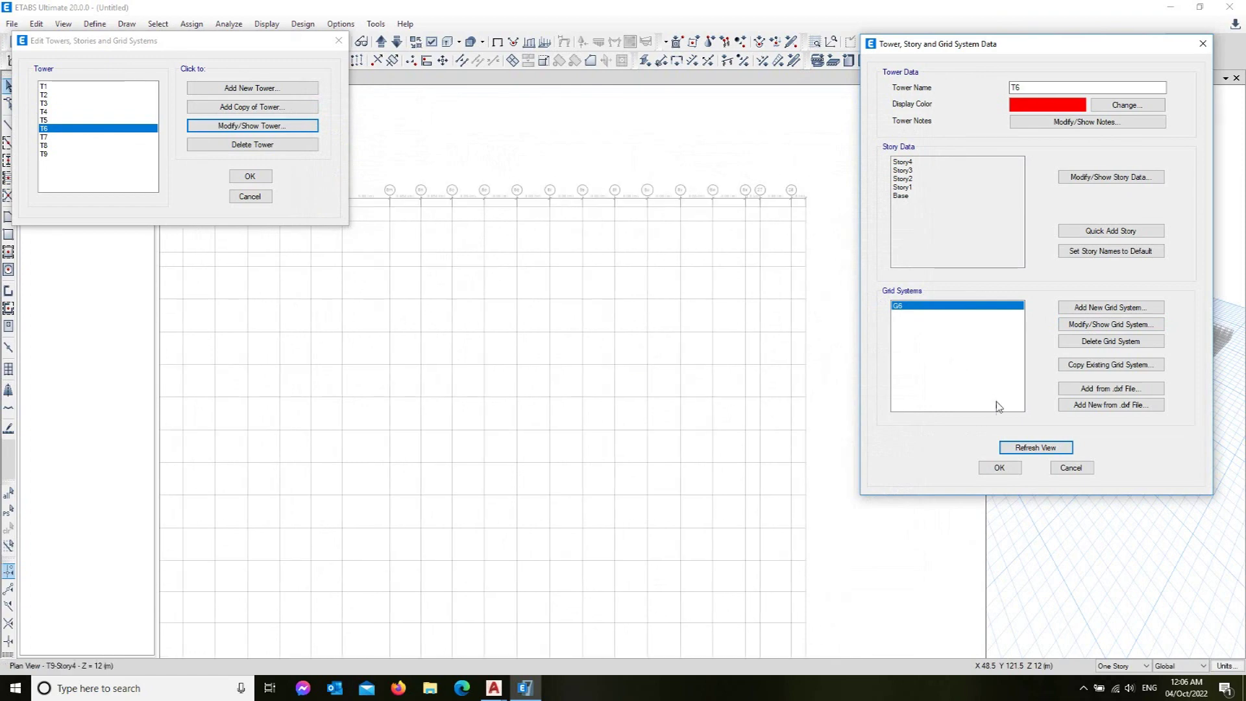
pyautogui.click(1000, 467)
pyautogui.scroll(-1, 710, 267)
pyautogui.scroll(-2, 621, 353)
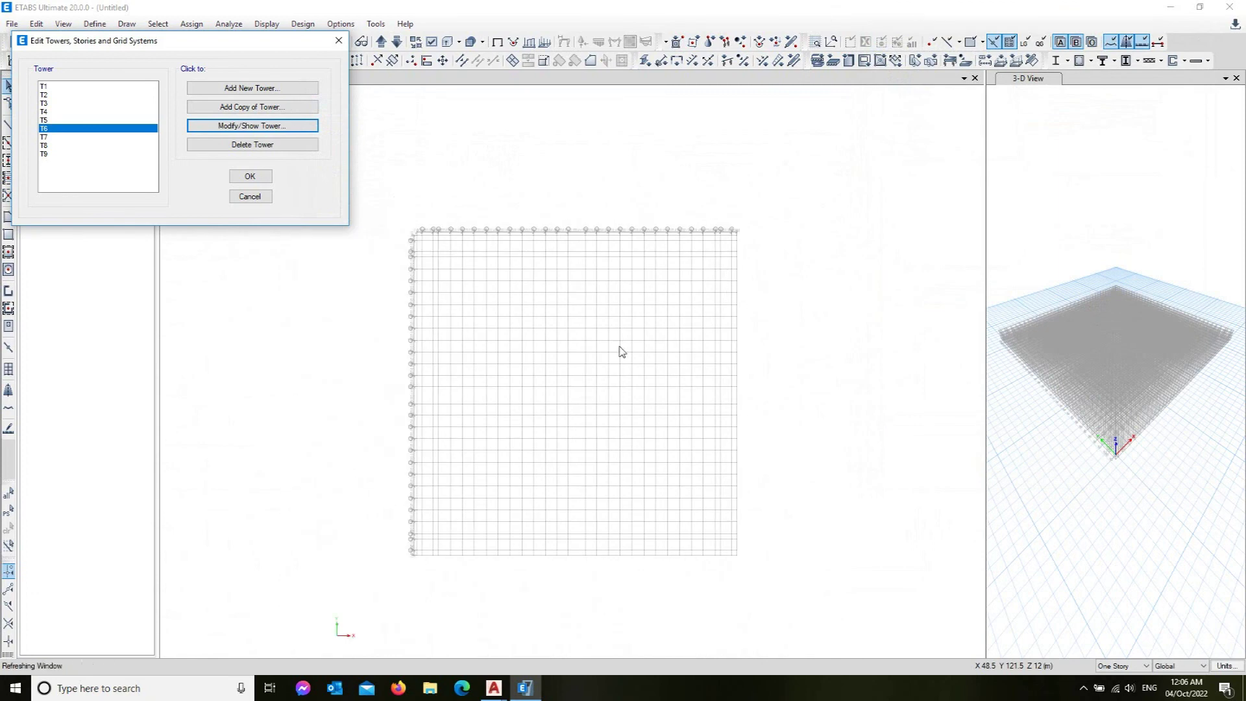
pyautogui.scroll(4, 595, 389)
pyautogui.scroll(-1, 605, 419)
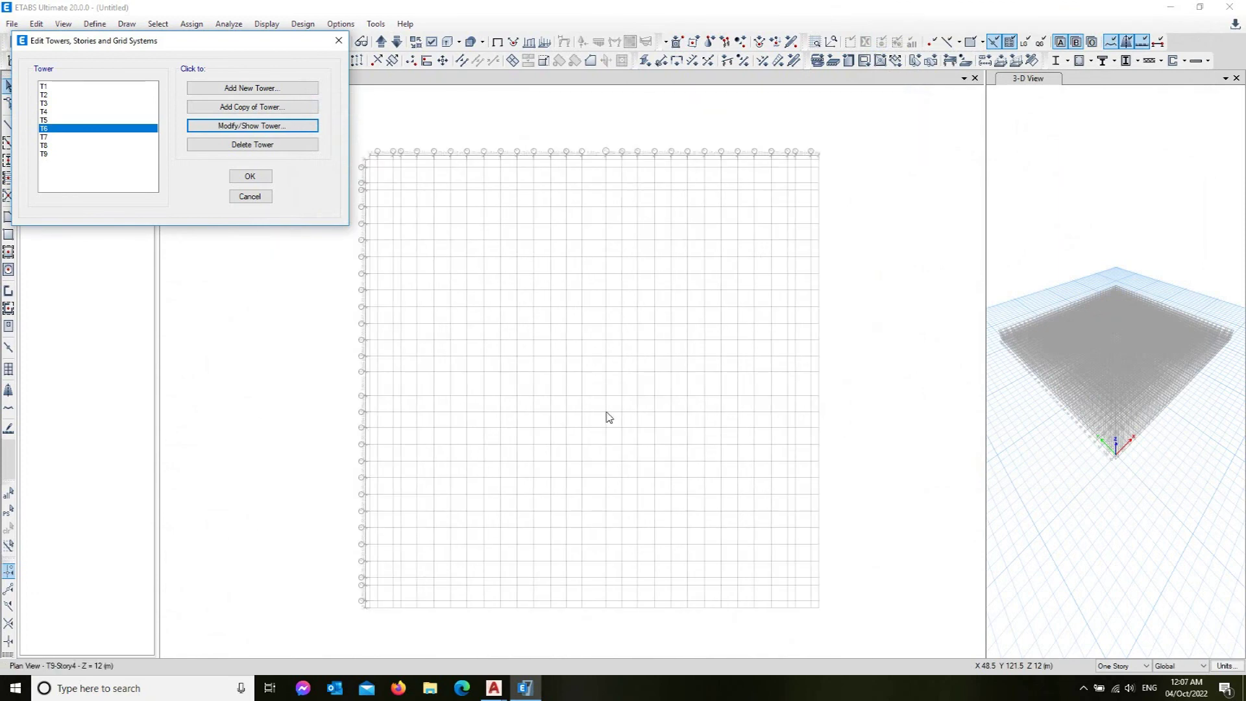
pyautogui.scroll(-1, 657, 348)
pyautogui.scroll(1, 634, 329)
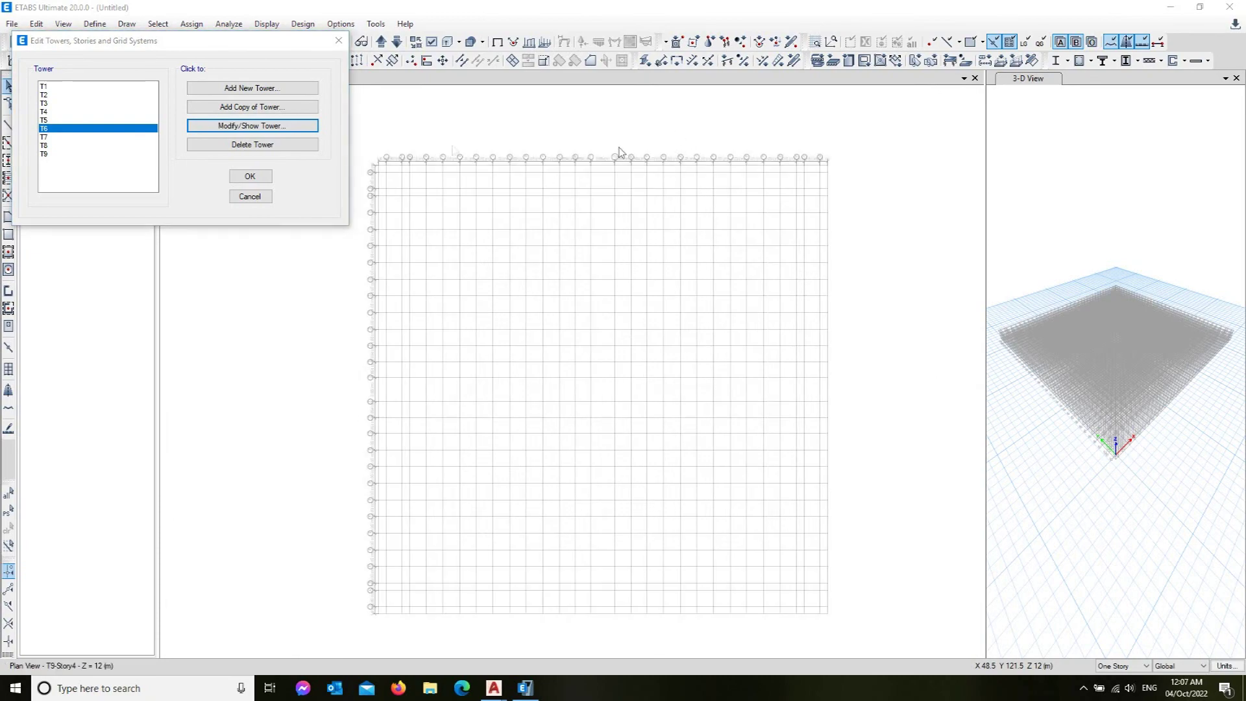